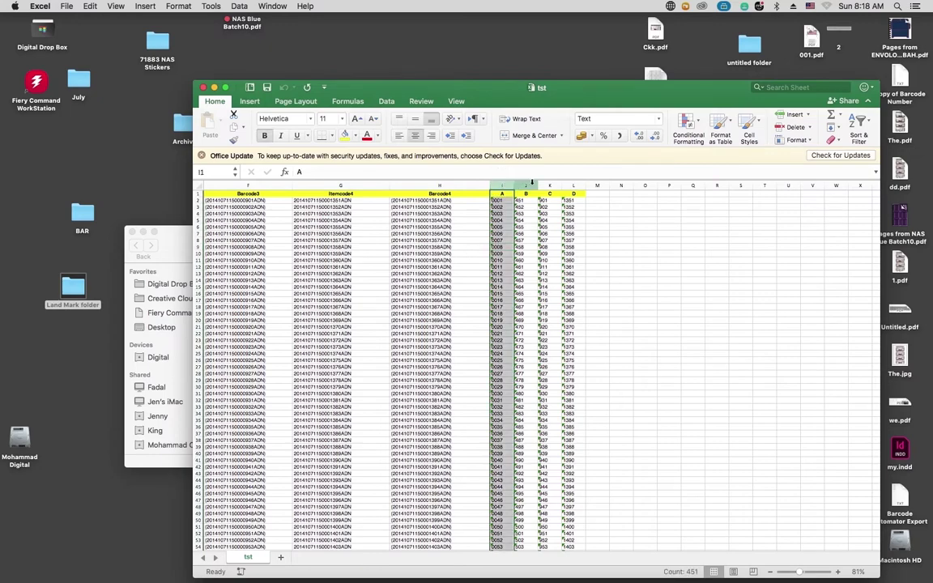
# Step: Review the sheet's item code, barcode and A–D columns down to the last data row
pyautogui.hscroll(-10, 693, 549)
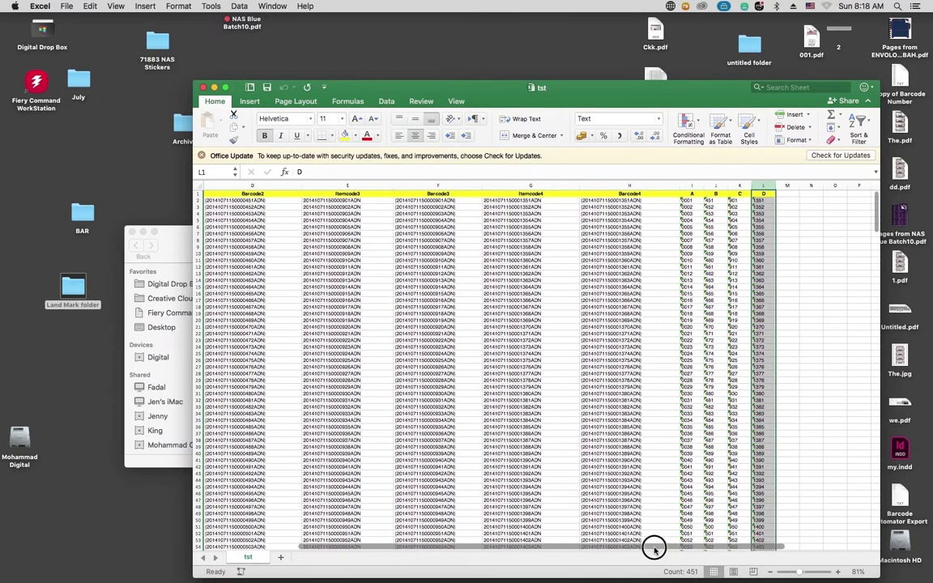
pyautogui.moveTo(876, 220); pyautogui.dragTo(876, 551)
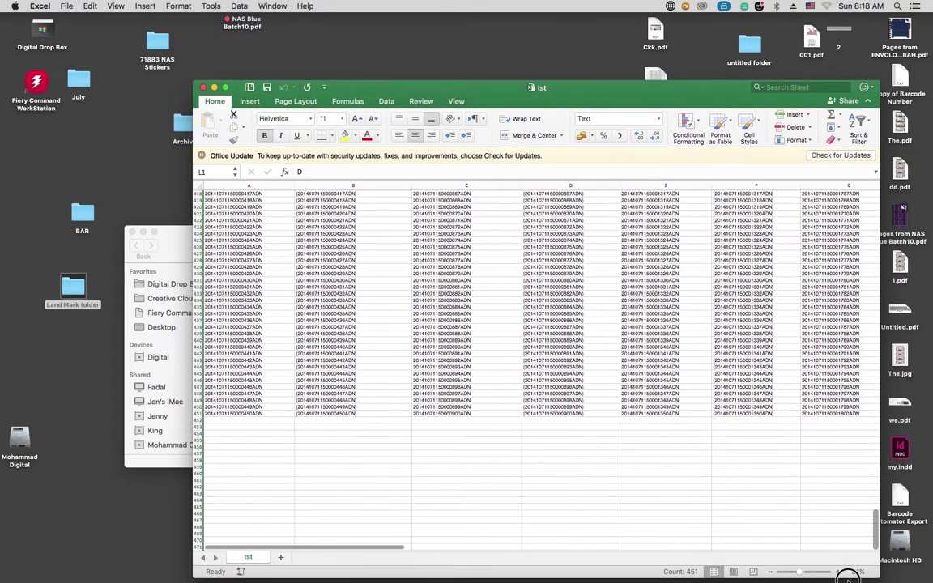
pyautogui.click(198, 414)
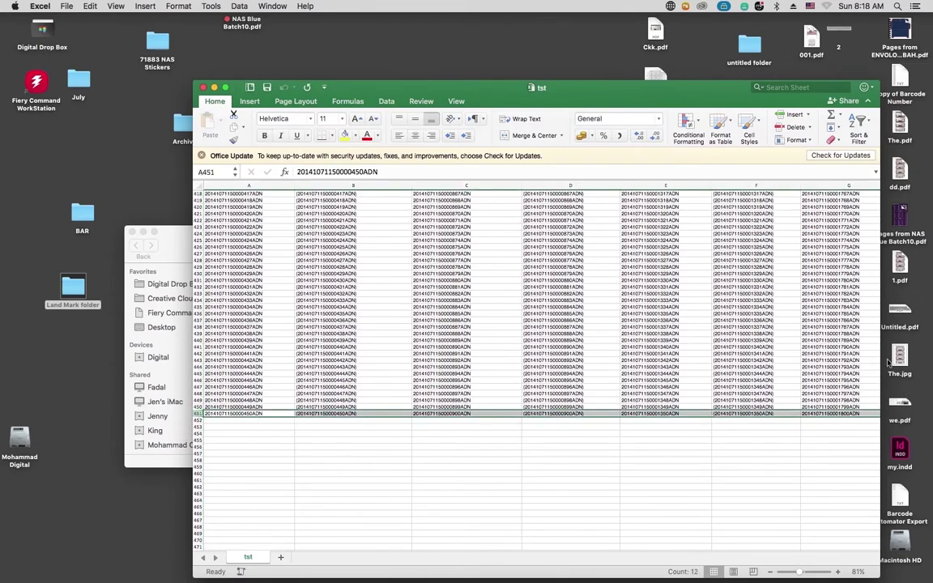
pyautogui.scroll(20, 572, 357)
pyautogui.scroll(18, 572, 357)
# Step: Save the workbook as TXT in the Land Mark folder in UTF-16 Unicode Text (.txt) format, accept the format, and close it
pyautogui.press('super+s')
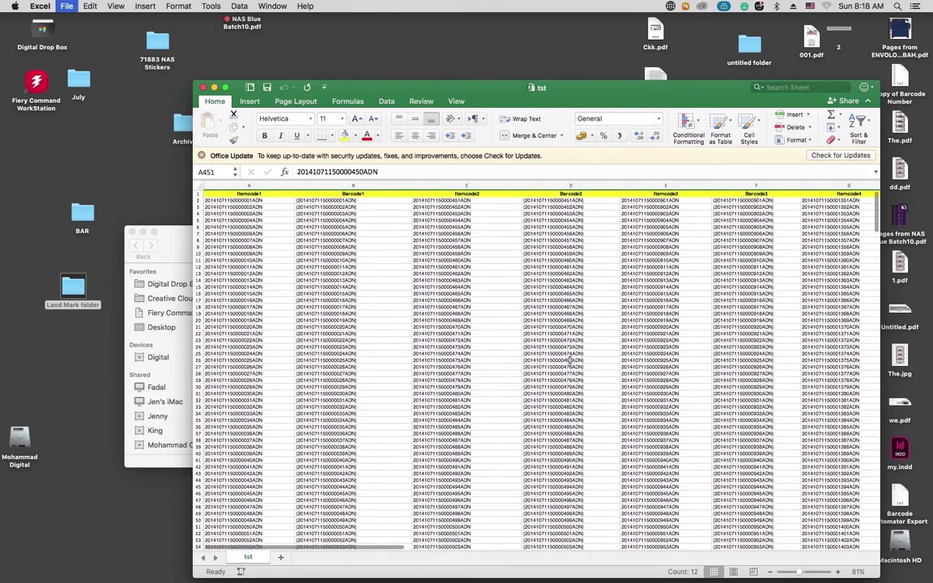
pyautogui.click(360, 247)
pyautogui.click(674, 241)
pyautogui.doubleClick(674, 242)
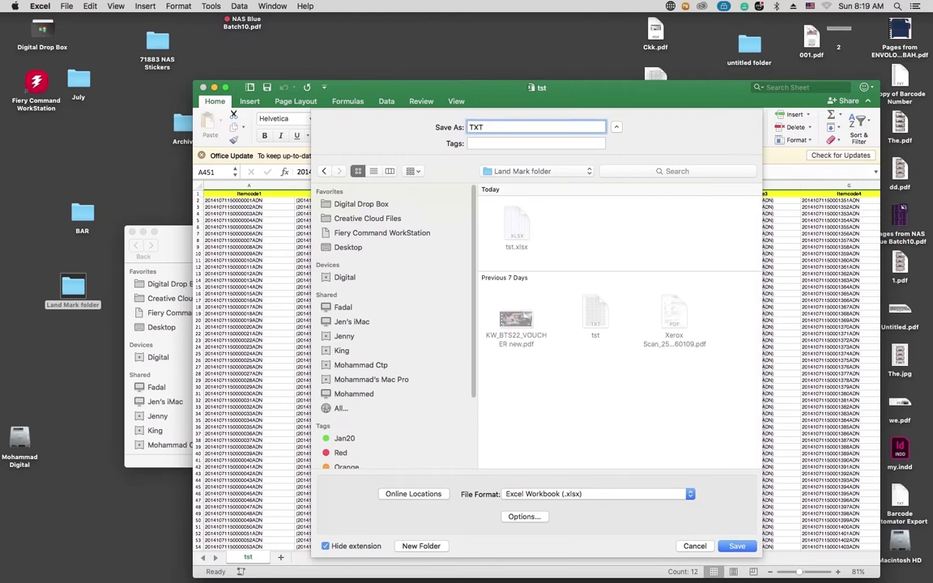
pyautogui.click(553, 494)
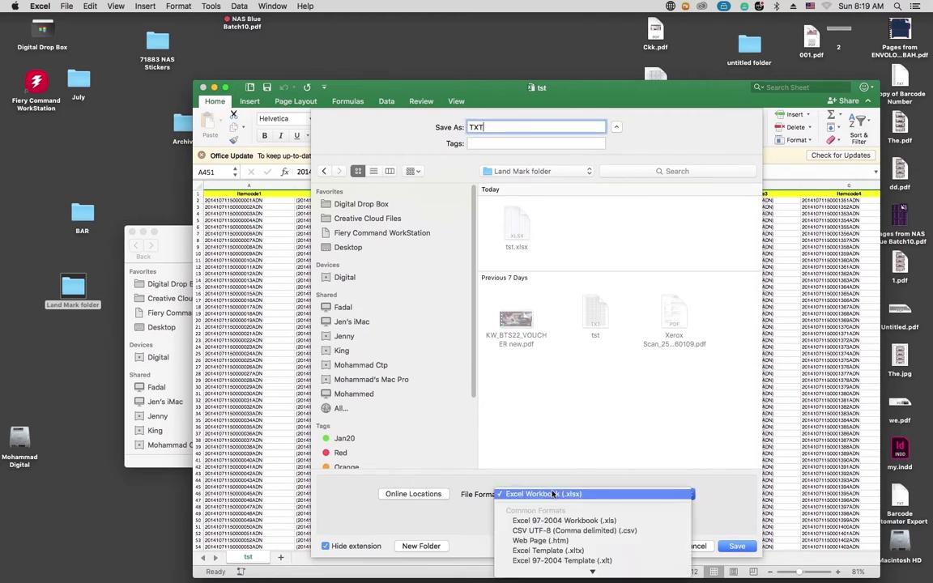
pyautogui.click(510, 506)
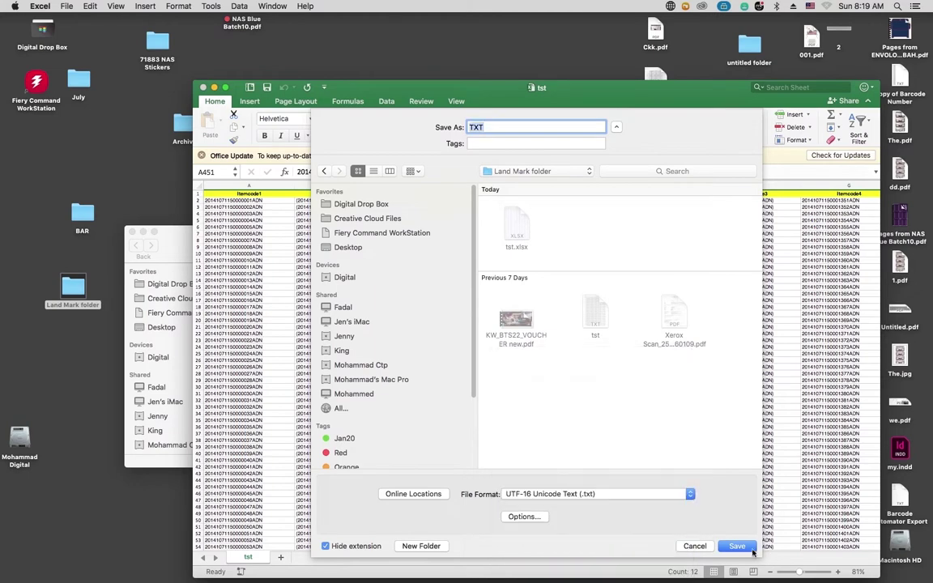
pyautogui.click(737, 545)
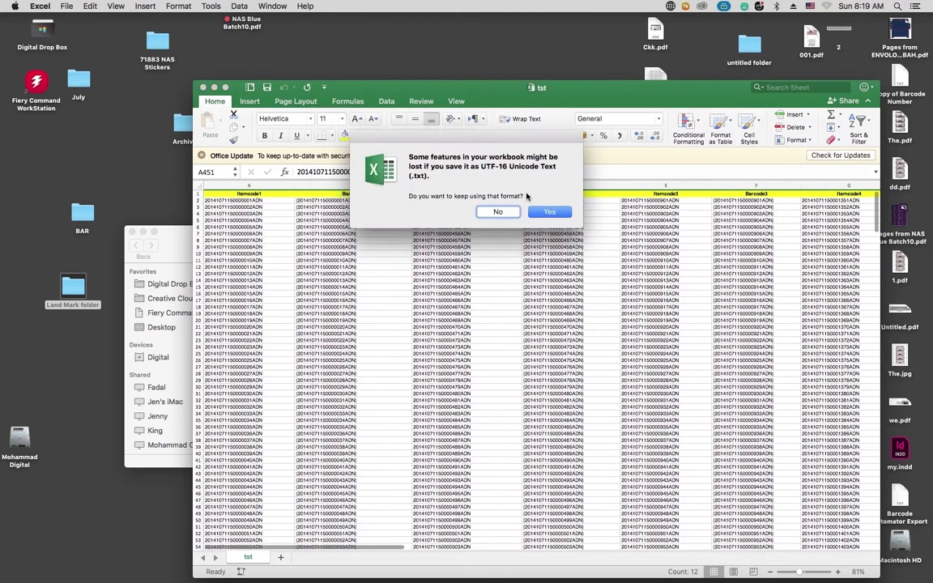
pyautogui.click(550, 213)
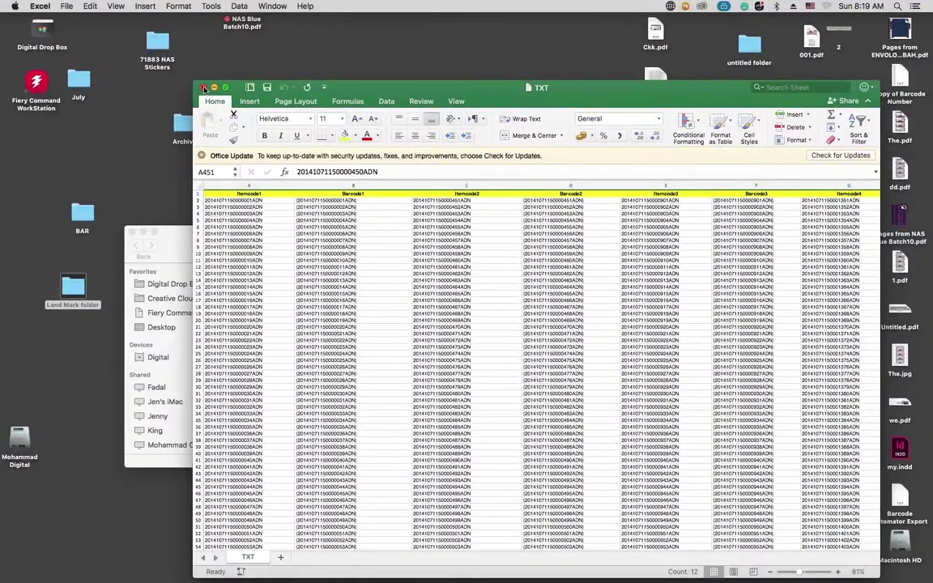
pyautogui.click(203, 87)
# Step: Preview the TXT file in the Land Mark folder in a widened window to check its exported columns
pyautogui.click(446, 351)
pyautogui.press('space')
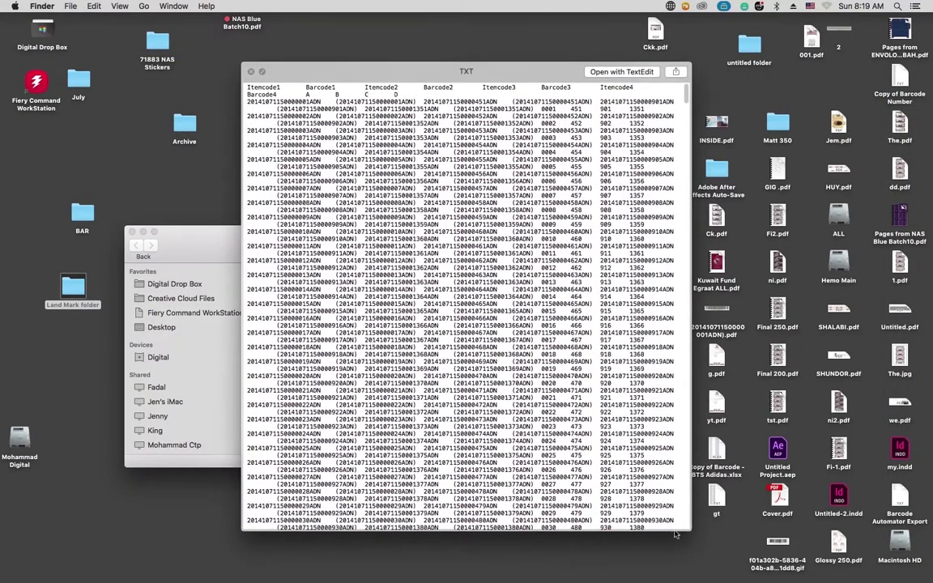
pyautogui.moveTo(692, 529); pyautogui.dragTo(930, 528)
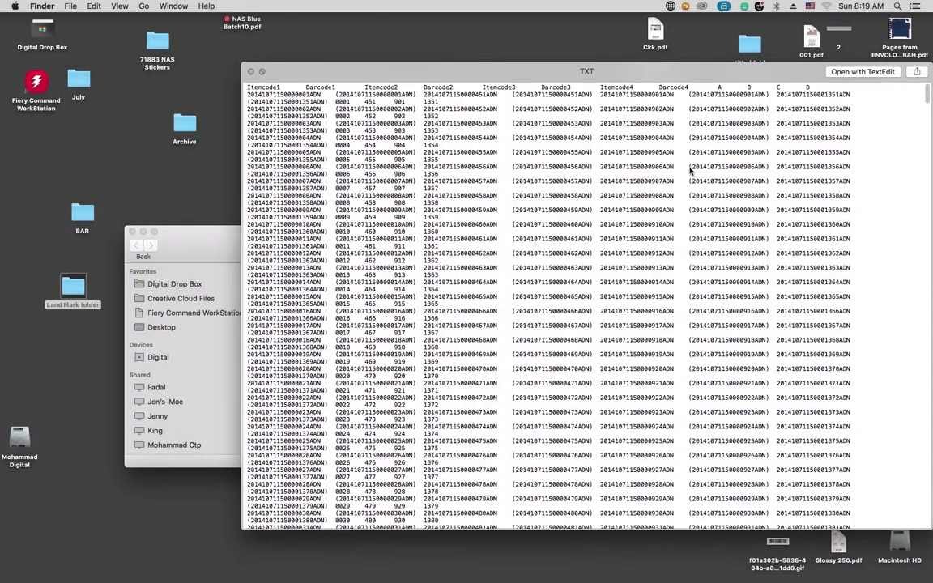
pyautogui.click(252, 72)
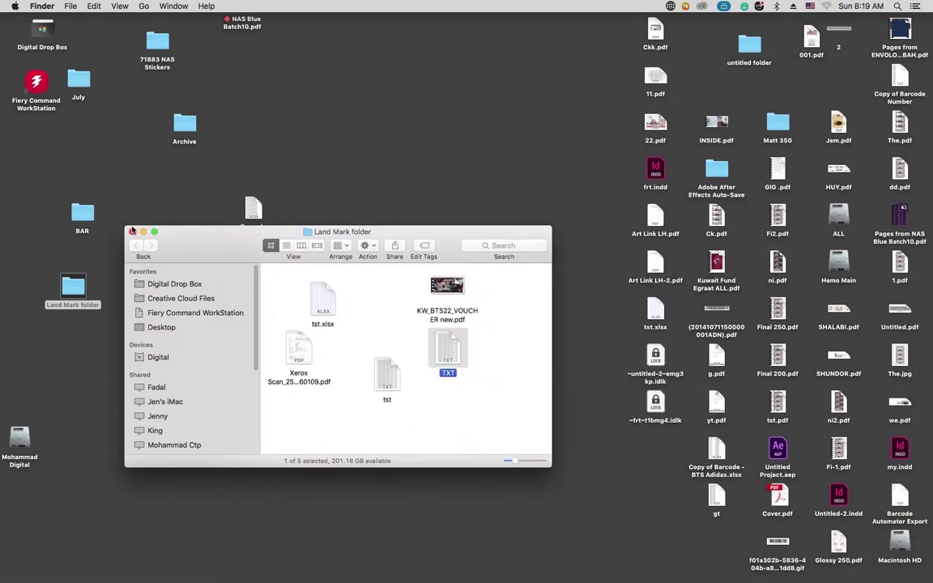
# Step: Preview both pages of KW_BTS22_VOUCHER new.pdf in the Land Mark folder
pyautogui.click(444, 289)
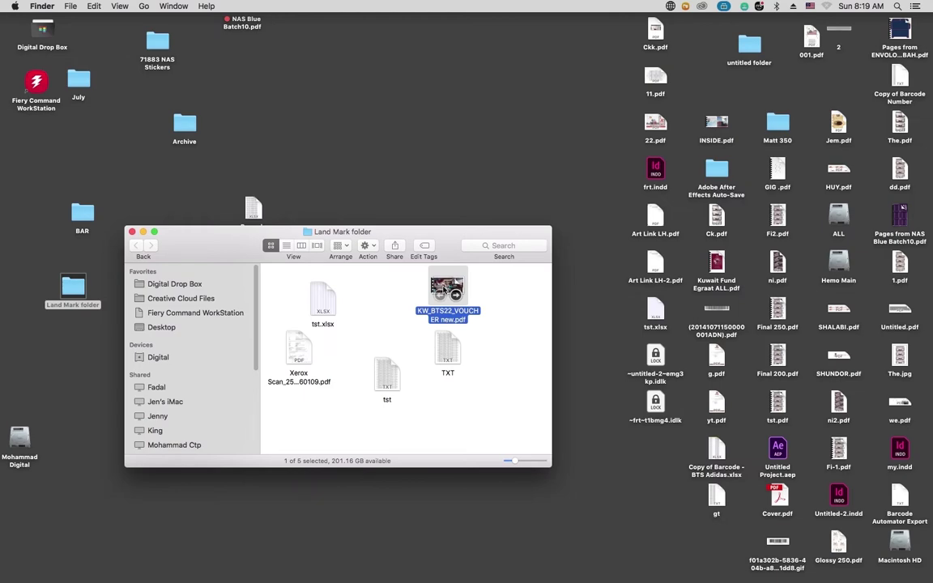
pyautogui.press('space')
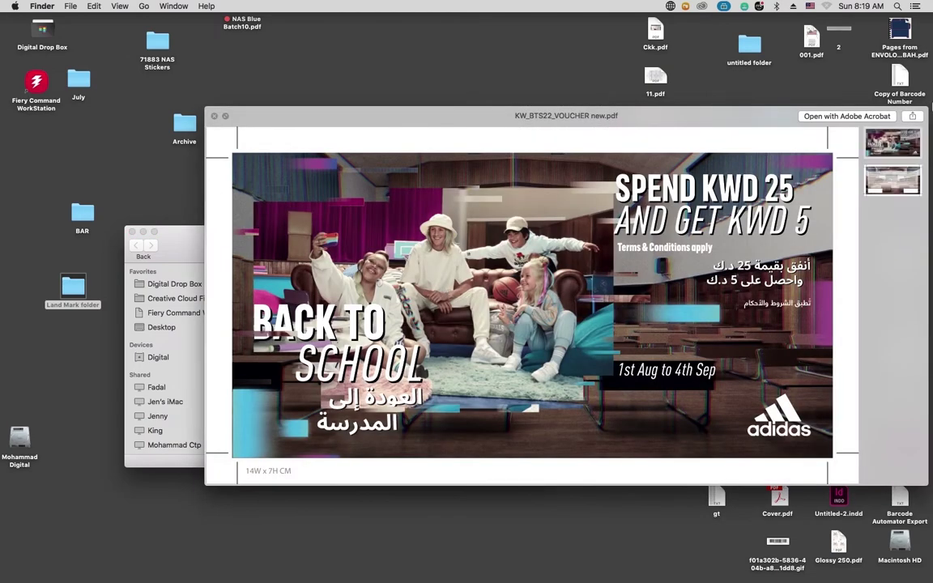
pyautogui.click(886, 153)
pyautogui.click(879, 188)
pyautogui.press('ctrl+super+f')
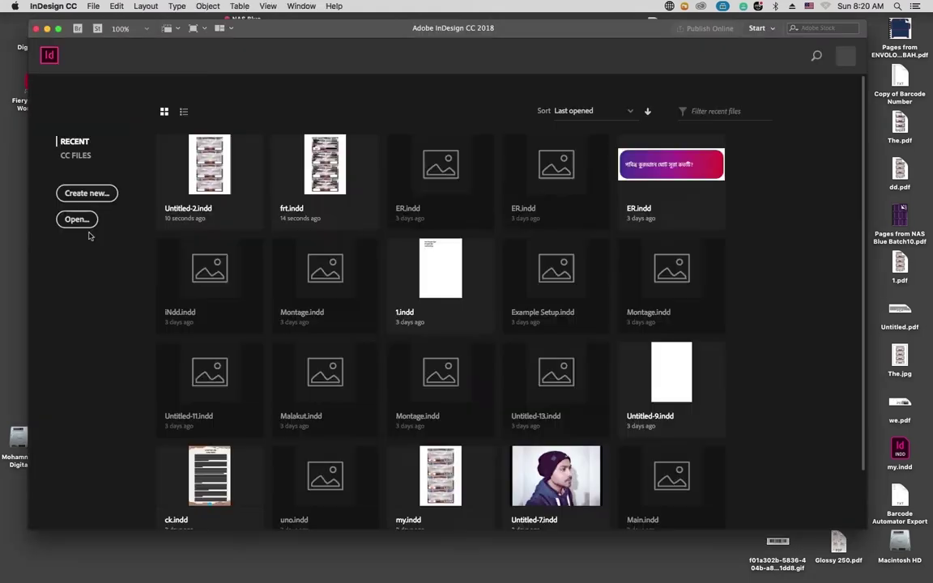
# Step: Switch to InDesign and create a one-page print document with the 23x33 page size
pyautogui.press('super+n')
pyautogui.click(443, 248)
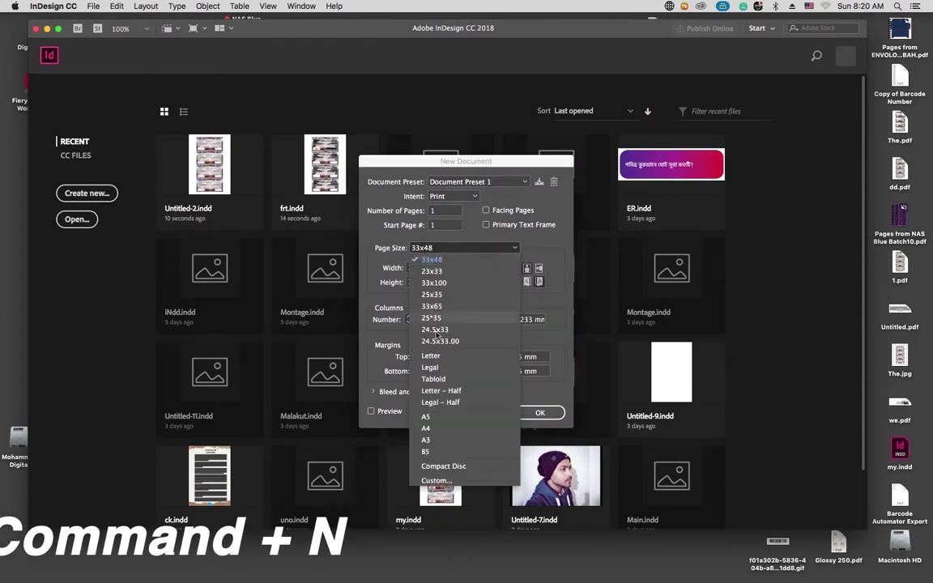
pyautogui.click(437, 272)
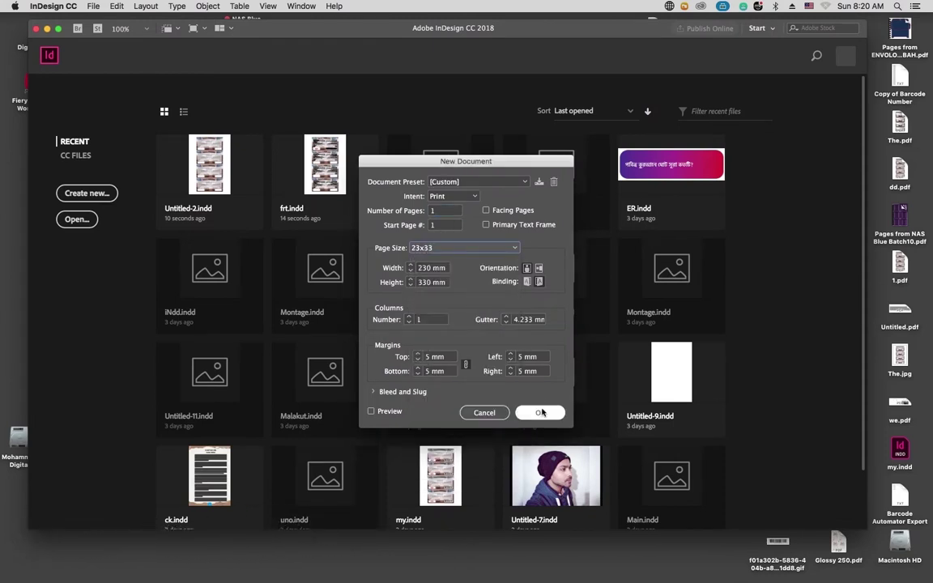
pyautogui.click(541, 413)
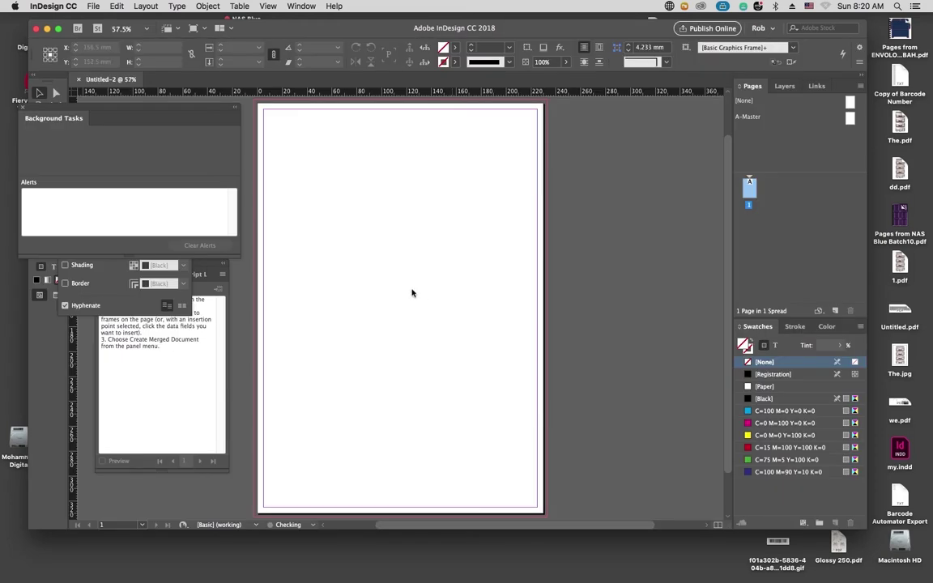
# Step: Import all pages of KW_BTS22_VOUCHER new.pdf from the Land Mark folder using the PDF import options
pyautogui.press('super+d')
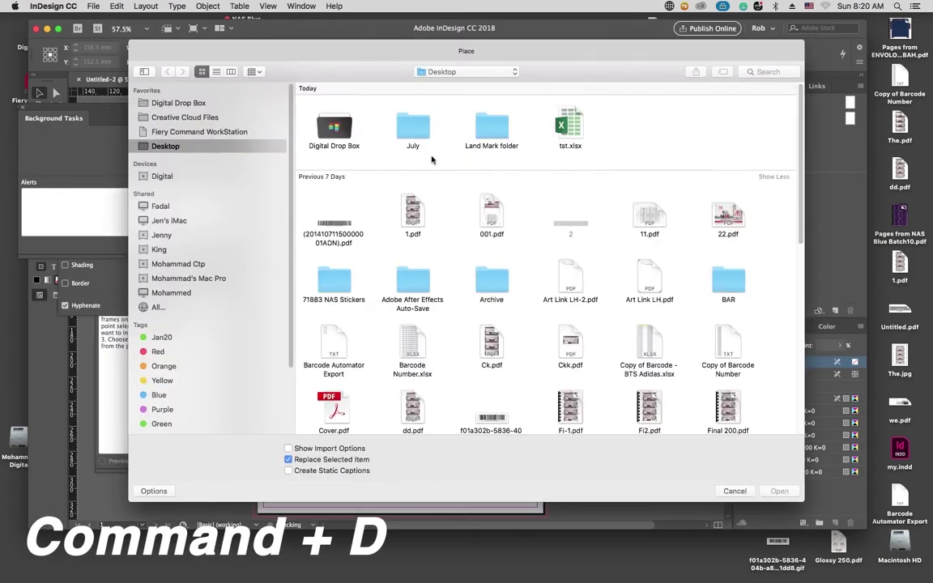
pyautogui.doubleClick(491, 125)
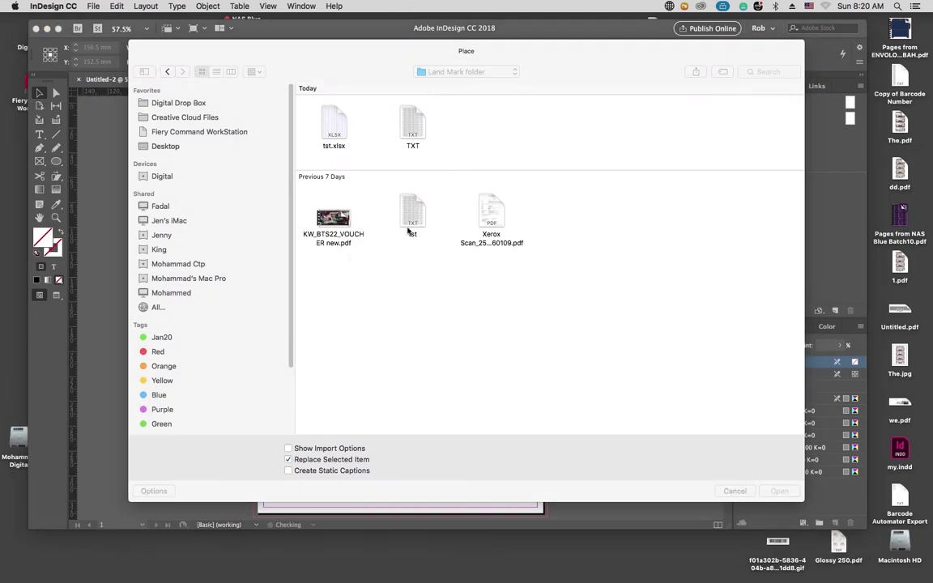
pyautogui.click(333, 220)
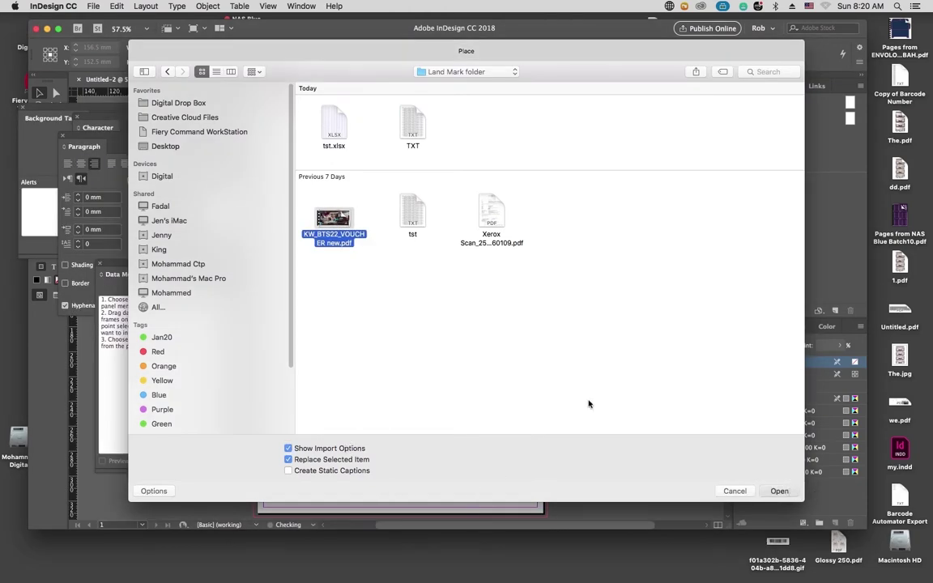
pyautogui.press('Return')
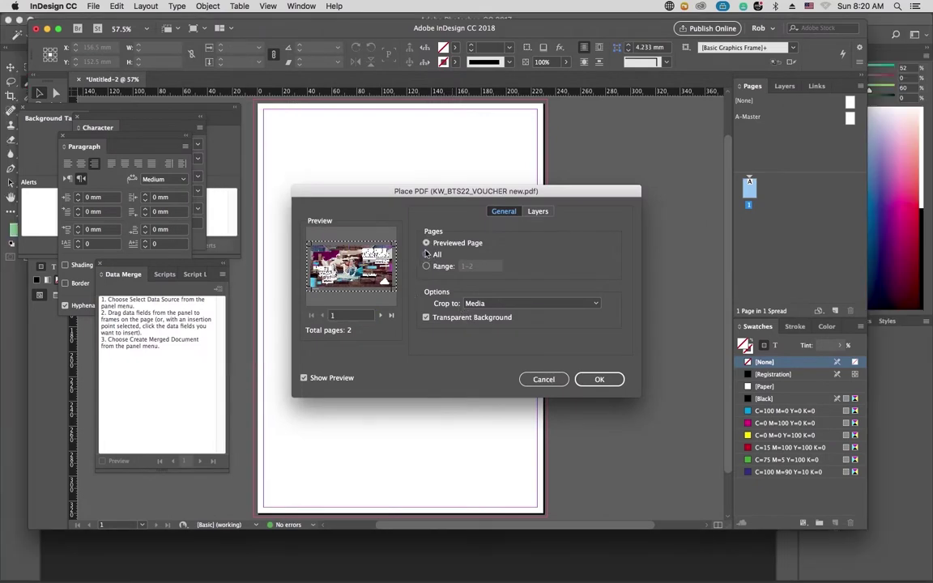
pyautogui.click(599, 378)
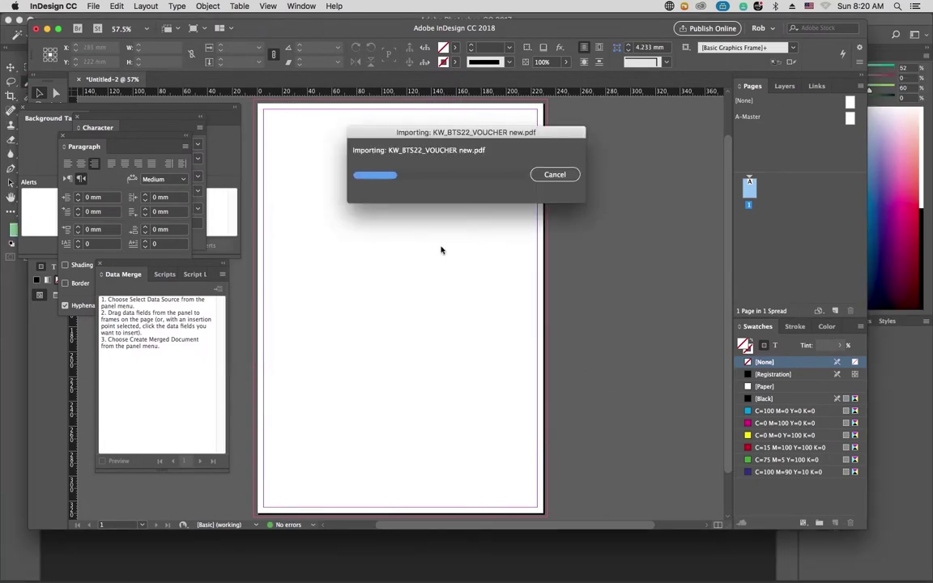
# Step: Put the voucher front on page 1, add a second page, and put the voucher back on it
pyautogui.click(275, 119)
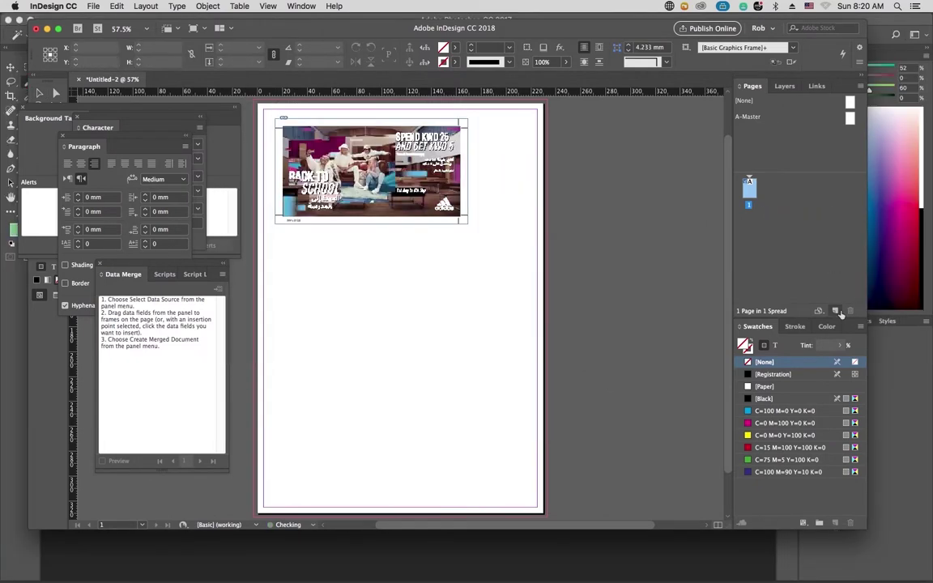
pyautogui.click(834, 310)
pyautogui.click(313, 134)
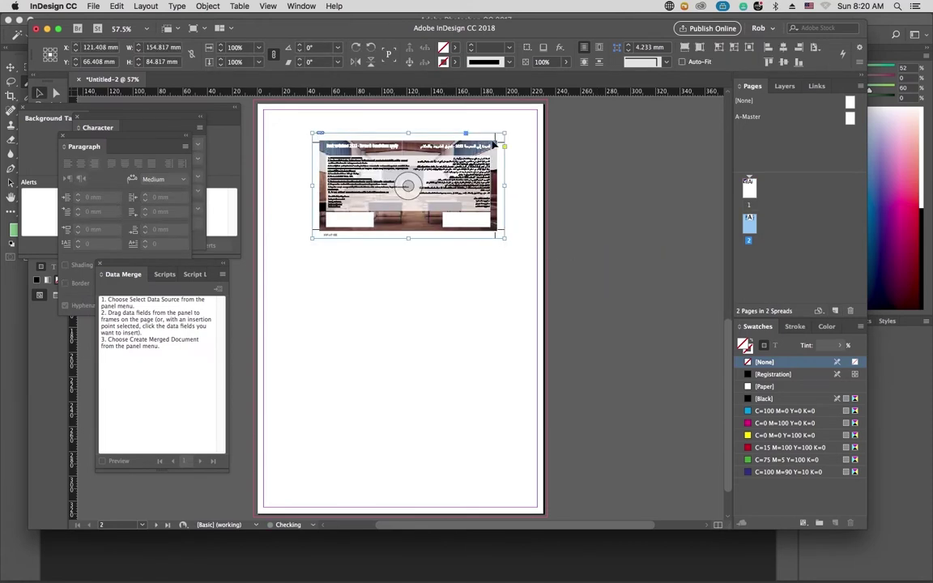
# Step: Shrink the voucher back's frame on page 2 by 7 mm each way, to 147.817 mm wide and 77.817 mm high
pyautogui.click(176, 47)
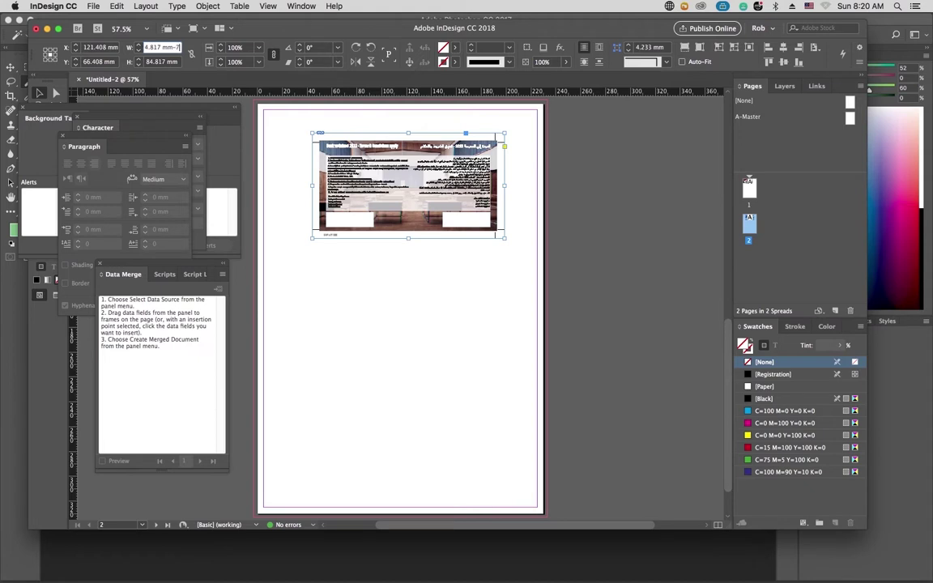
pyautogui.write('-7')
pyautogui.press('Tab')
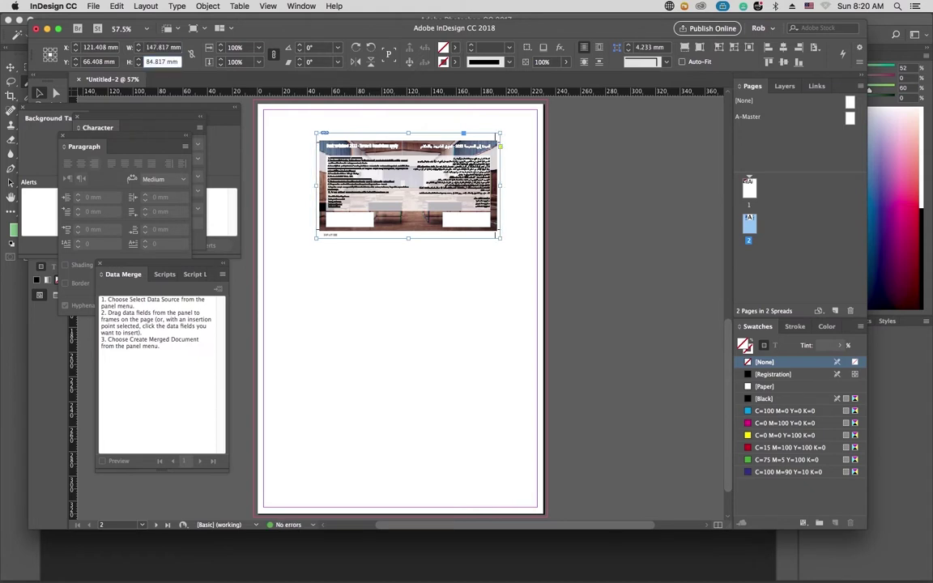
pyautogui.press('Return')
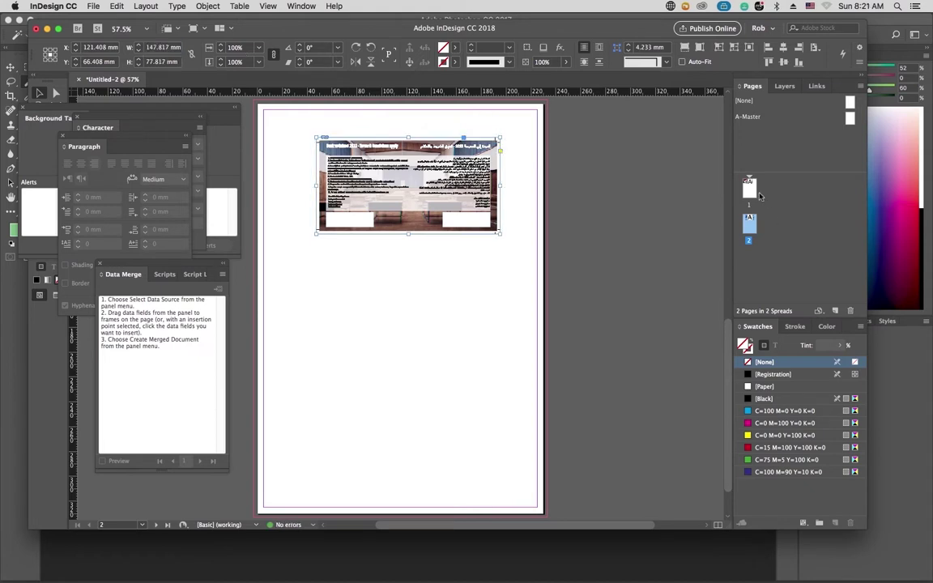
# Step: Shrink the voucher front's frame on page 1 by 7 mm each way, to 147.817 mm wide and 77.817 mm high
pyautogui.doubleClick(747, 188)
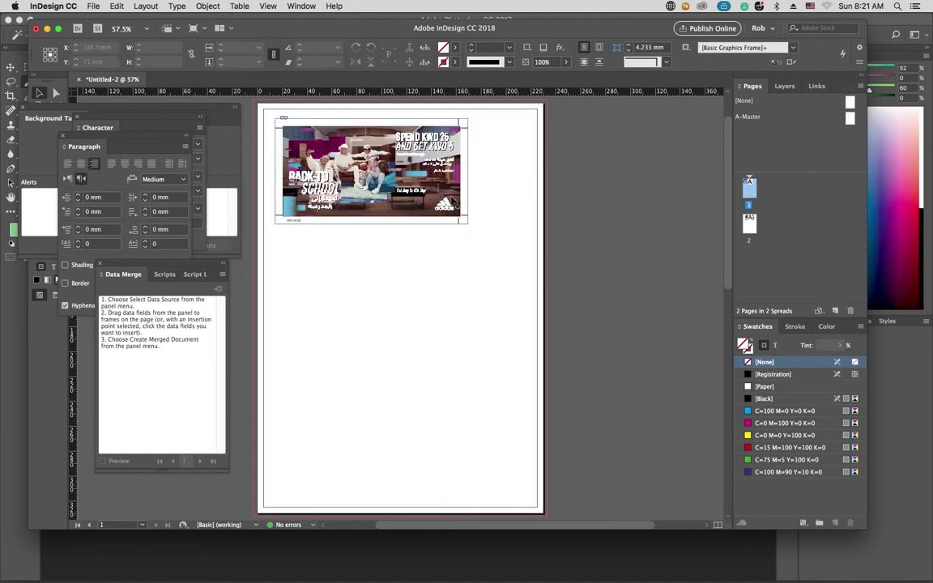
pyautogui.click(451, 199)
pyautogui.click(170, 49)
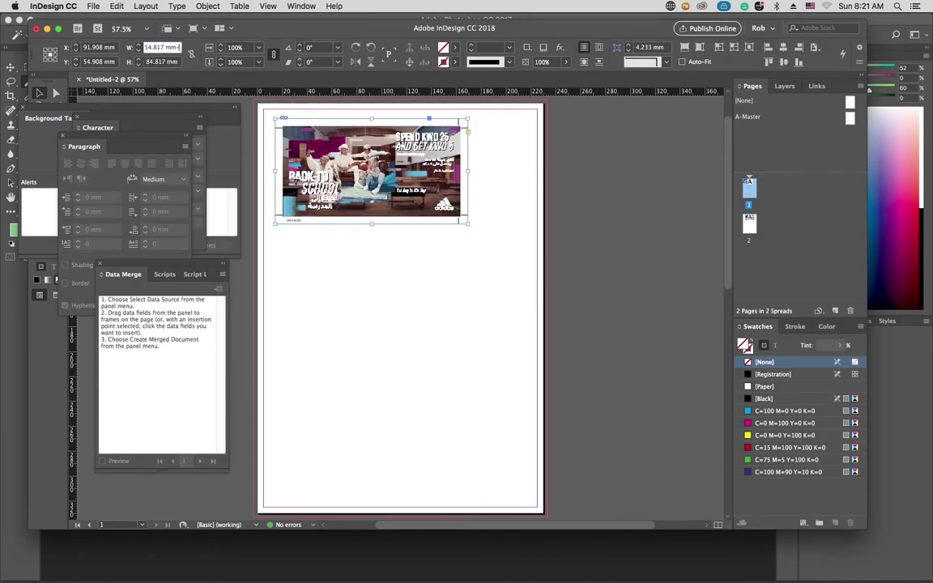
pyautogui.write('-7')
pyautogui.press('Tab')
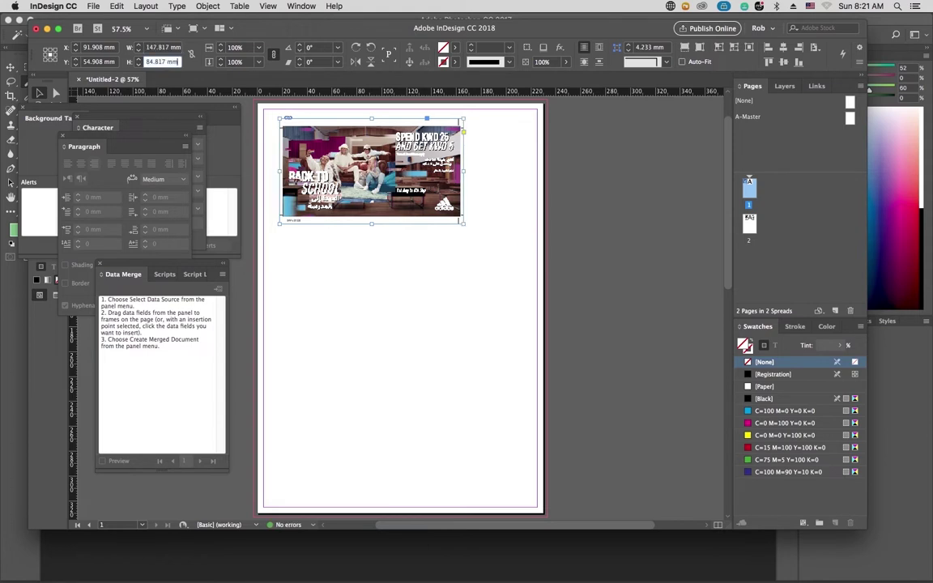
pyautogui.press('Return')
# Step: Step and repeat the voucher front on page 1 as a grid of 4 rows and 1 column, offset 78 mm vertically and 148 mm horizontally
pyautogui.moveTo(443, 123); pyautogui.dragTo(458, 220)
pyautogui.press('super+z')
pyautogui.press('super+alt+u')
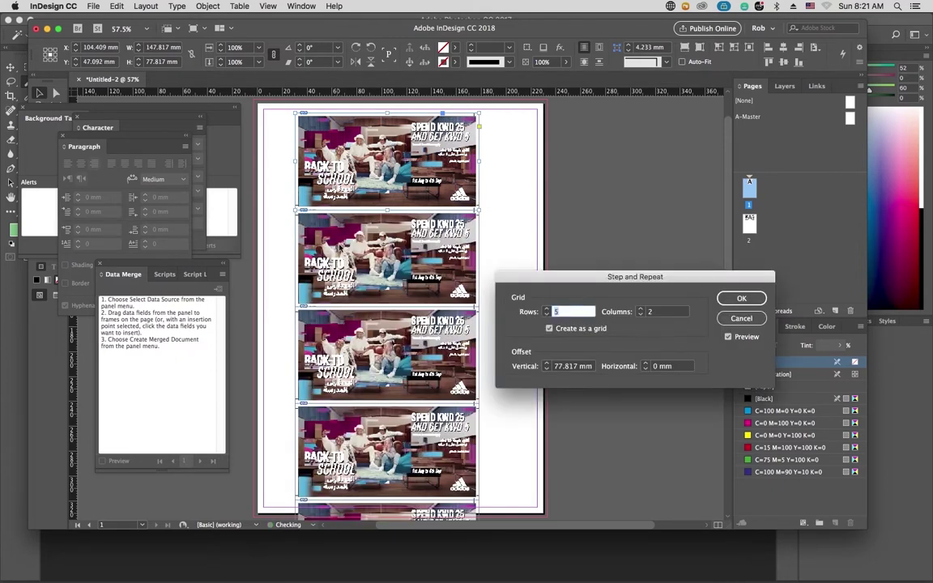
pyautogui.tripleClick(581, 366)
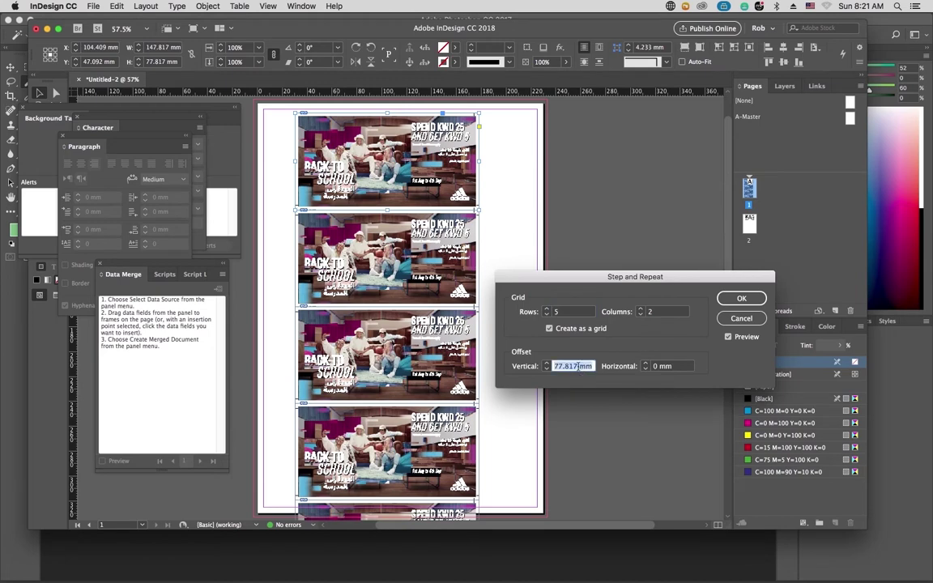
pyautogui.write('78')
pyautogui.press('Tab')
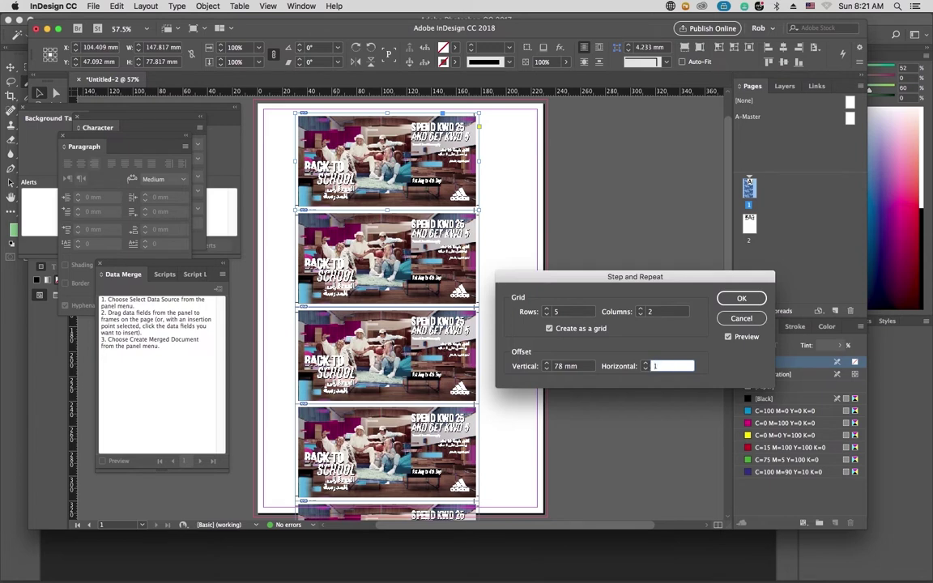
pyautogui.press('Tab')
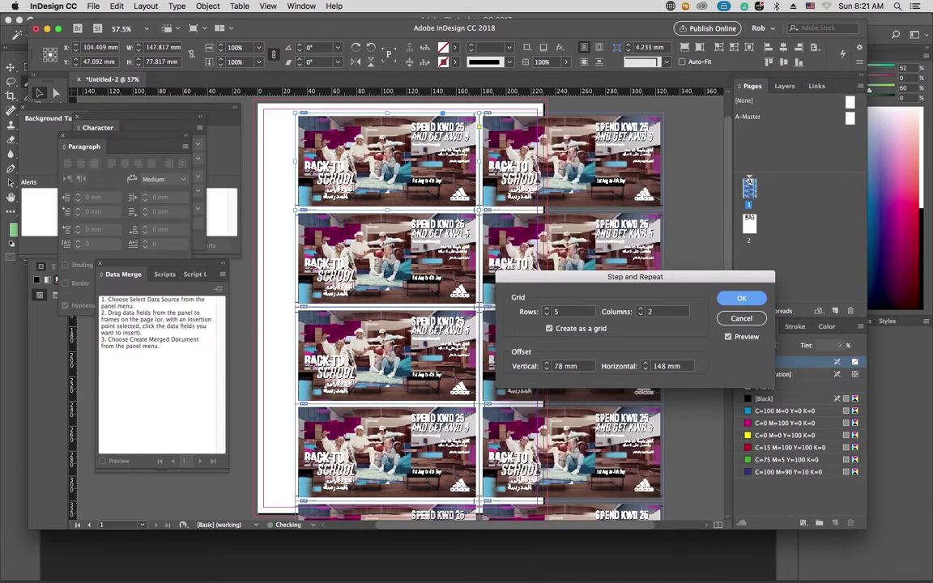
pyautogui.click(640, 315)
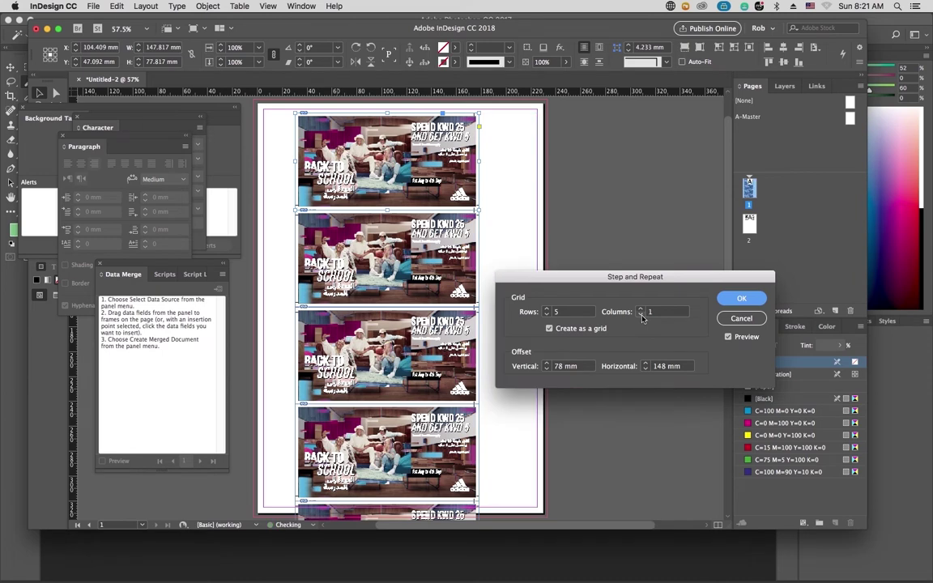
pyautogui.click(548, 315)
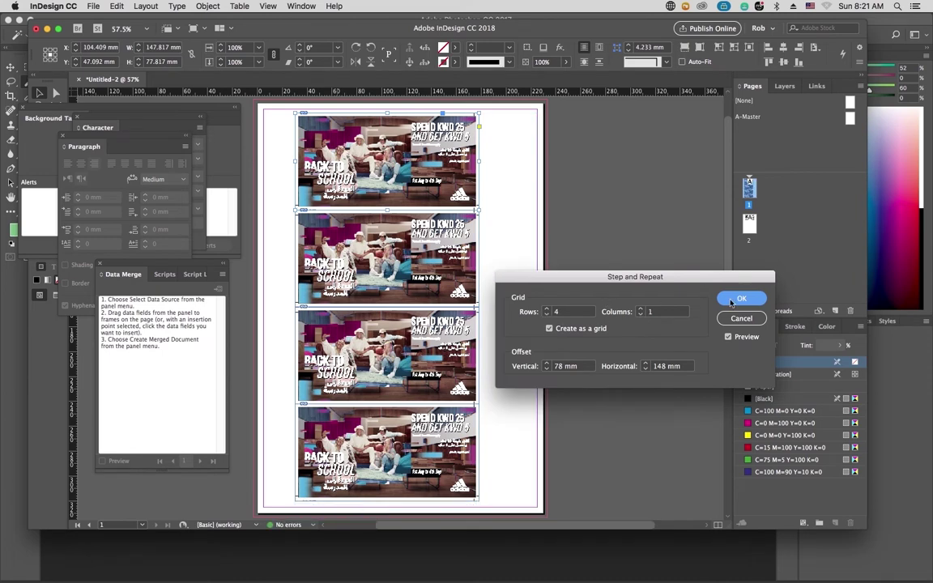
pyautogui.click(547, 370)
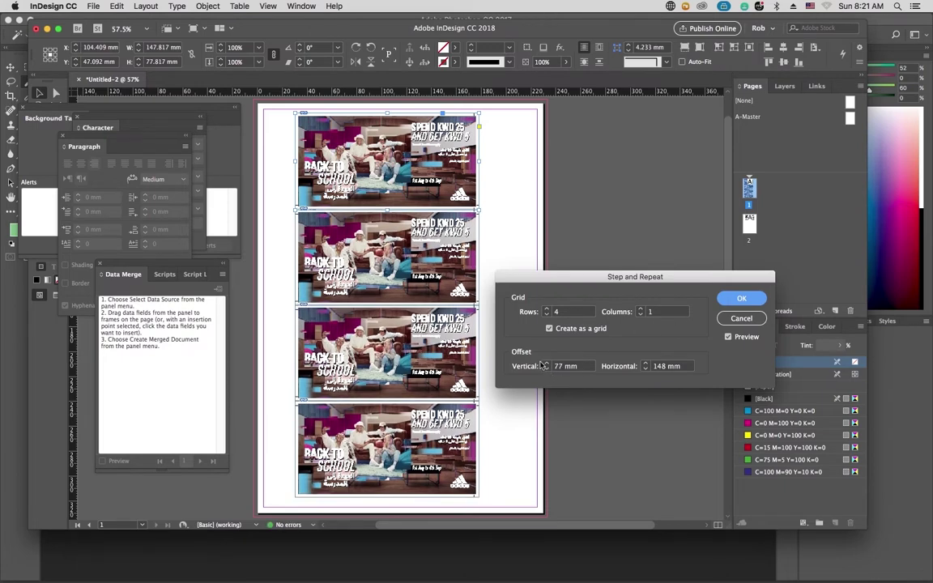
pyautogui.click(546, 362)
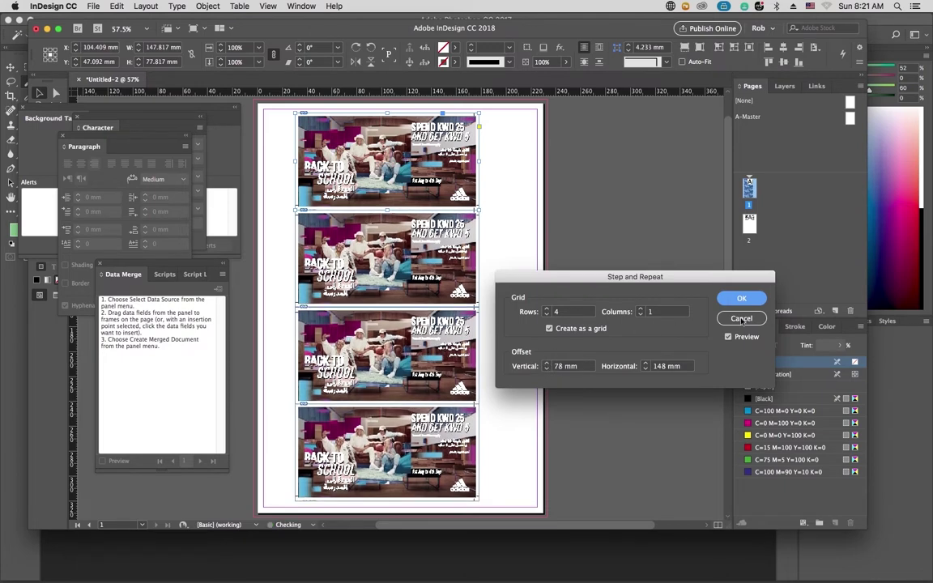
pyautogui.press('Return')
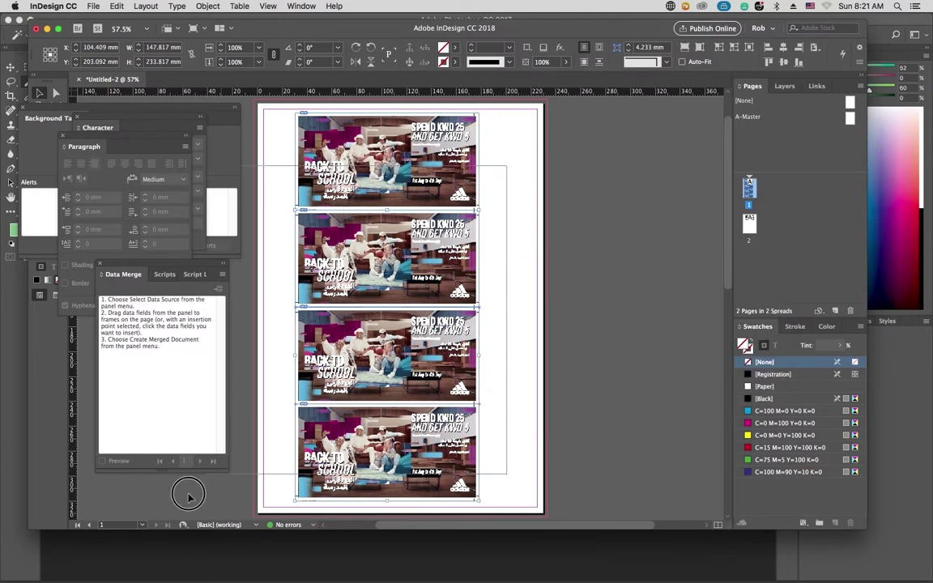
# Step: Group the four voucher fronts on page 1 and centre the group on the page
pyautogui.scroll(-2, 172, 516)
pyautogui.press('super+g')
pyautogui.click(704, 47)
# Step: Step and repeat the voucher back on page 2 into the same single column of four, and centre the grouped copies on the page
pyautogui.click(750, 226)
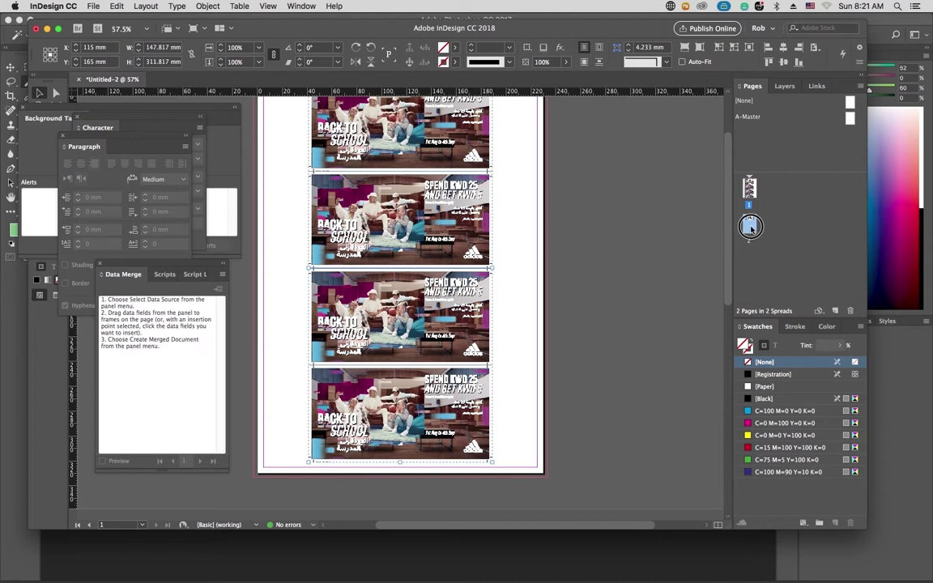
pyautogui.doubleClick(750, 226)
pyautogui.click(400, 236)
pyautogui.press('super+a')
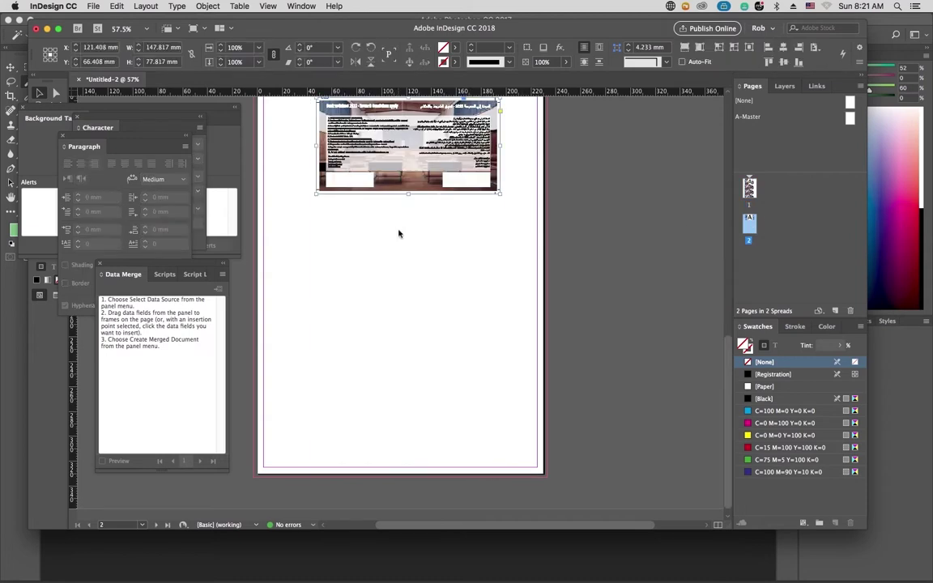
pyautogui.press('super+alt+u')
pyautogui.press('Return')
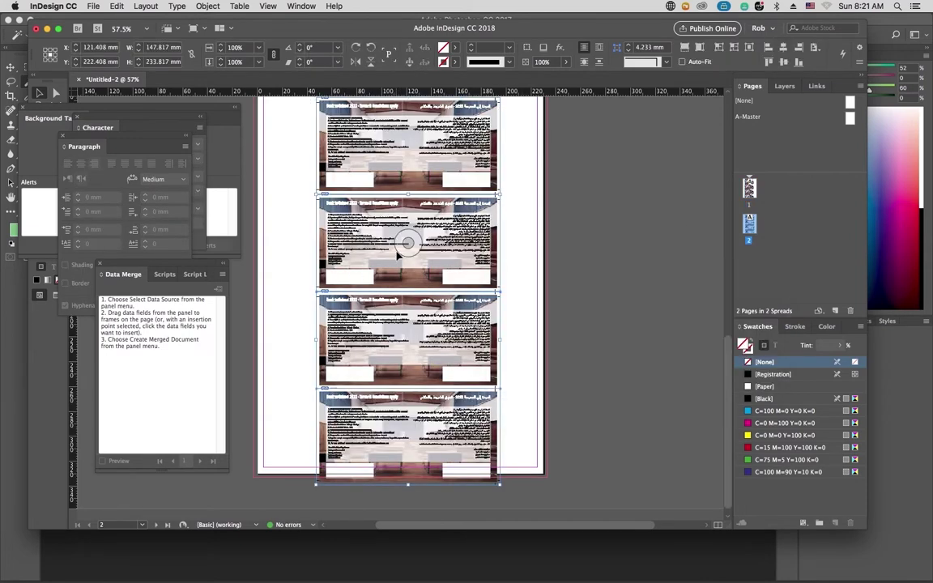
pyautogui.scroll(3, 407, 241)
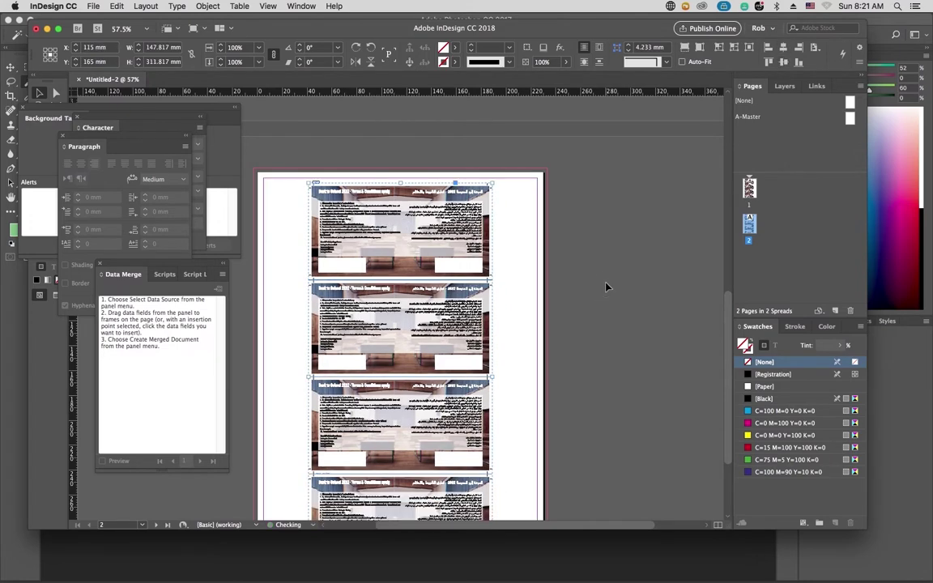
# Step: Export both pages to the Land Mark folder as an Adobe PDF (Print) file named EXPORT, using the modified High Quality Print settings
pyautogui.press('super+e')
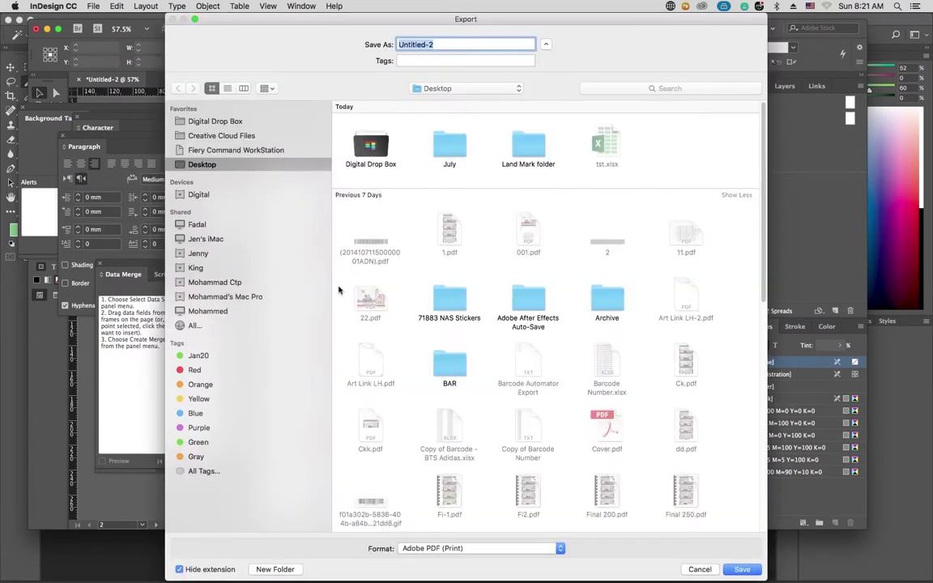
pyautogui.doubleClick(522, 149)
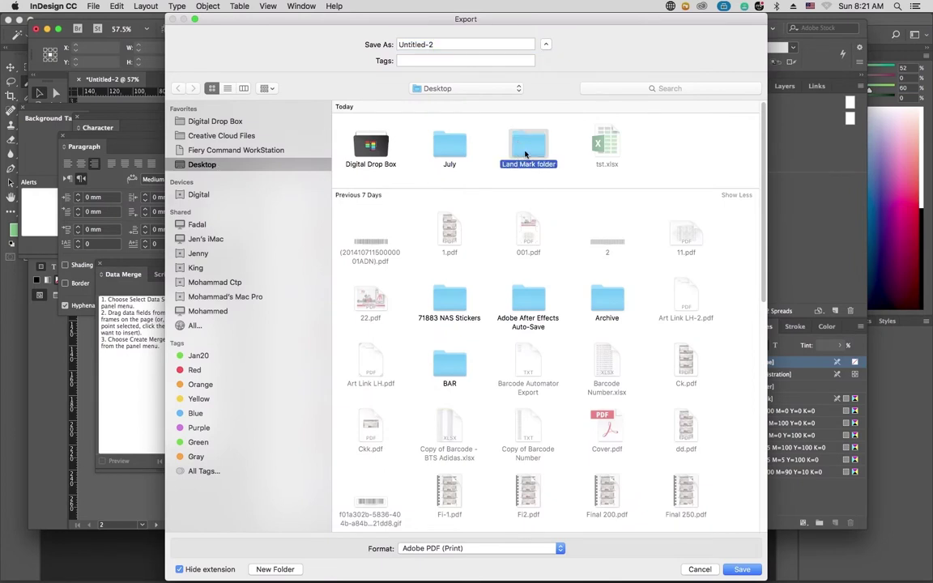
pyautogui.click(418, 45)
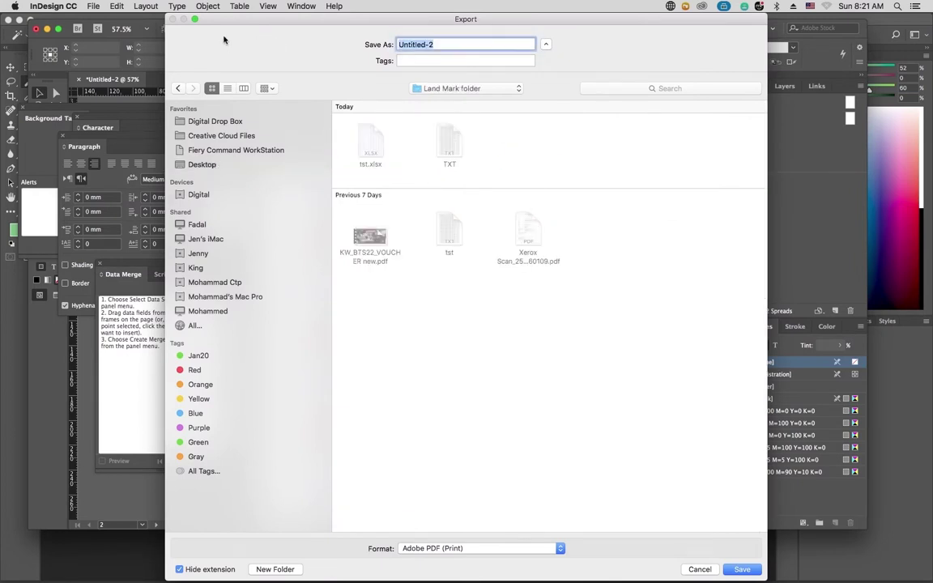
pyautogui.write('EXPORT')
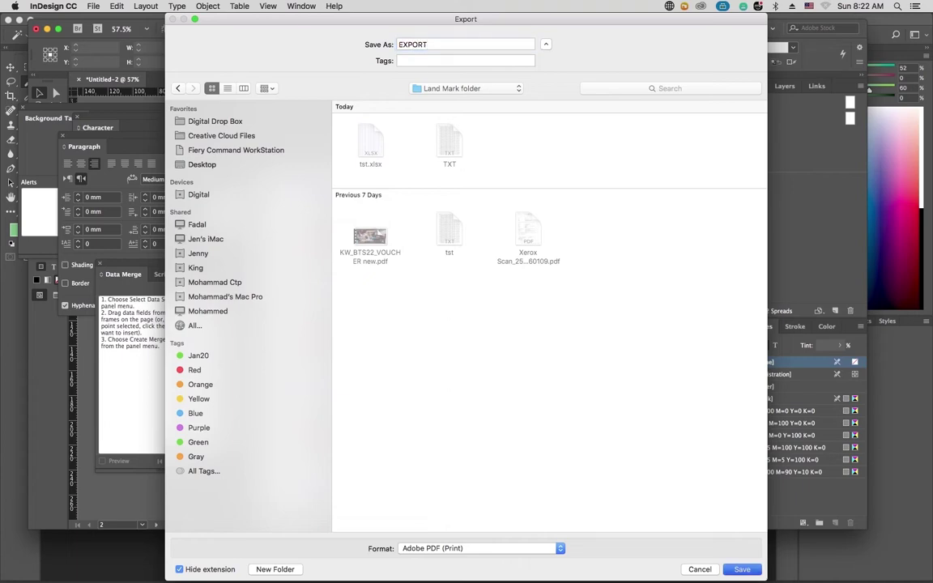
pyautogui.press('Return')
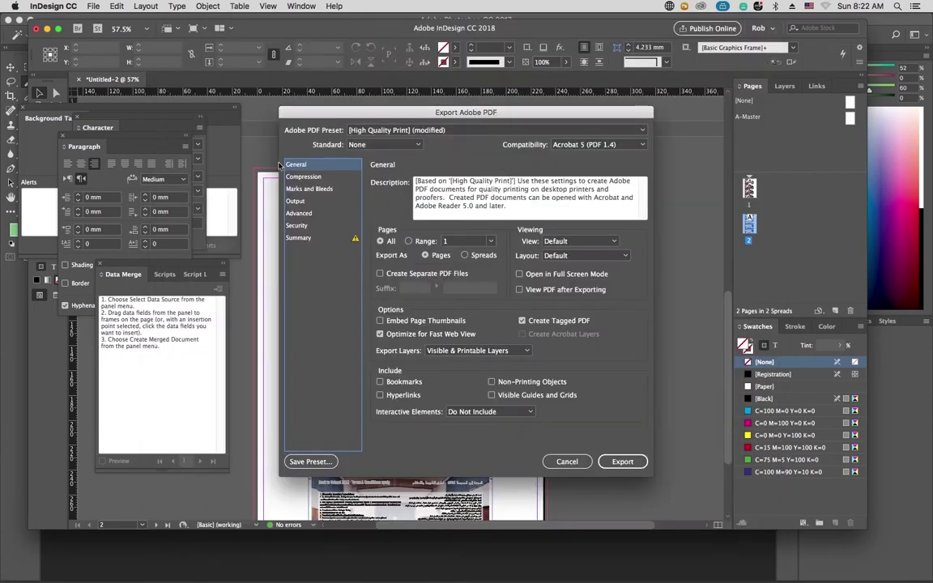
pyautogui.click(625, 460)
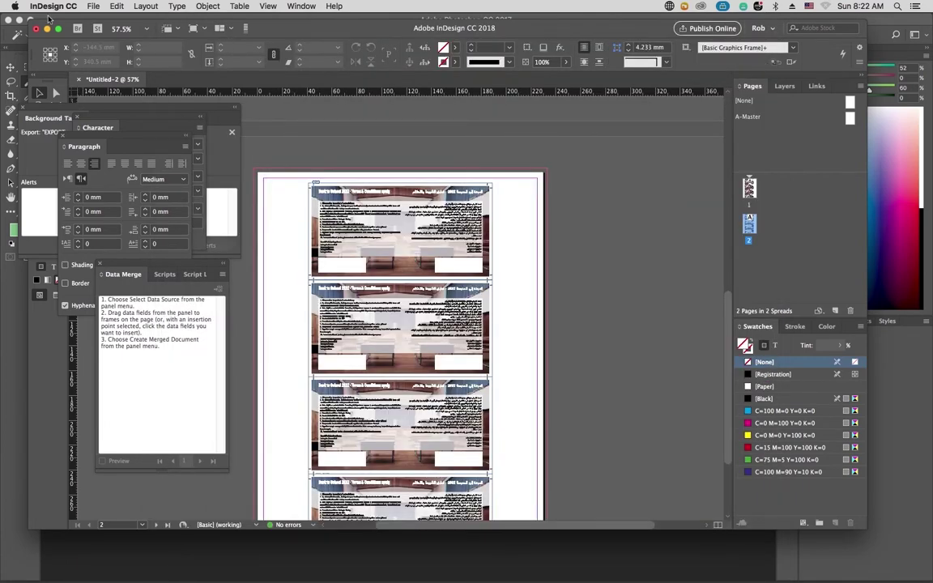
# Step: Switch to the Land Mark folder in Finder and open EXPORT.pdf with Adobe Photoshop CC 2017
pyautogui.moveTo(0, 1)
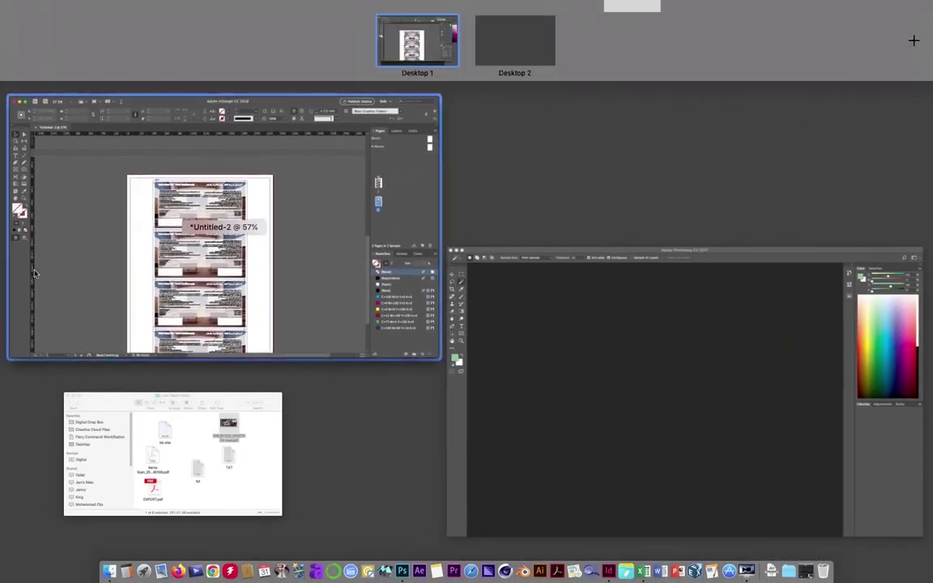
pyautogui.click(197, 493)
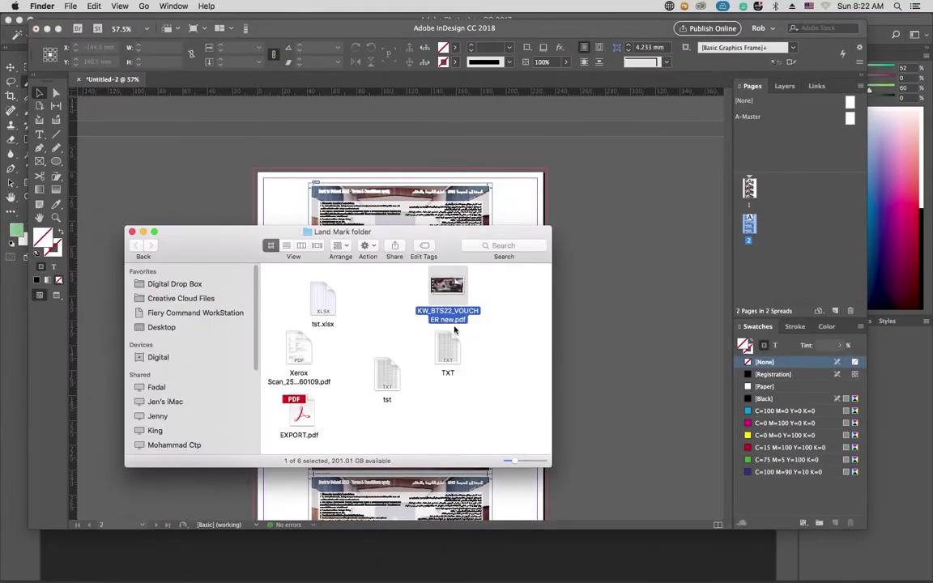
pyautogui.click(301, 417)
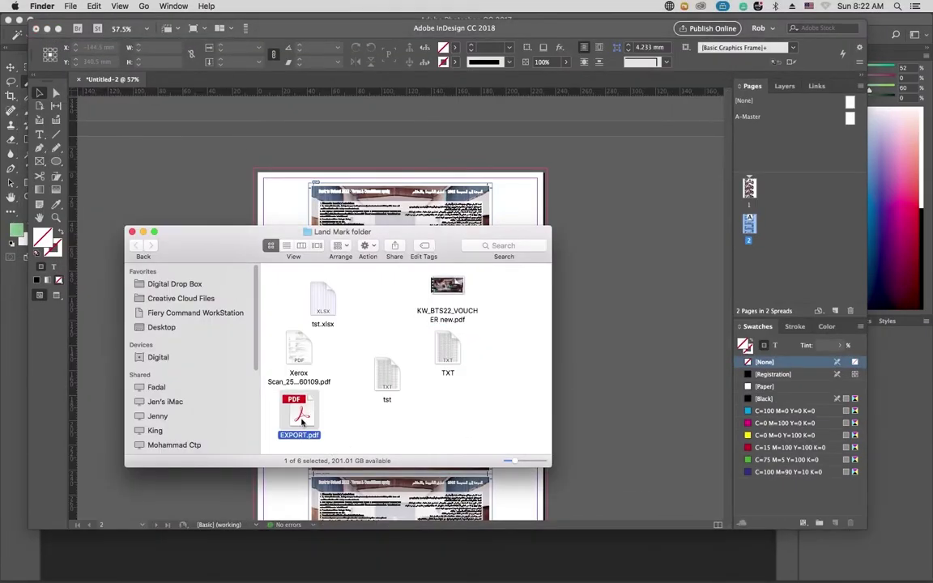
pyautogui.click(287, 246)
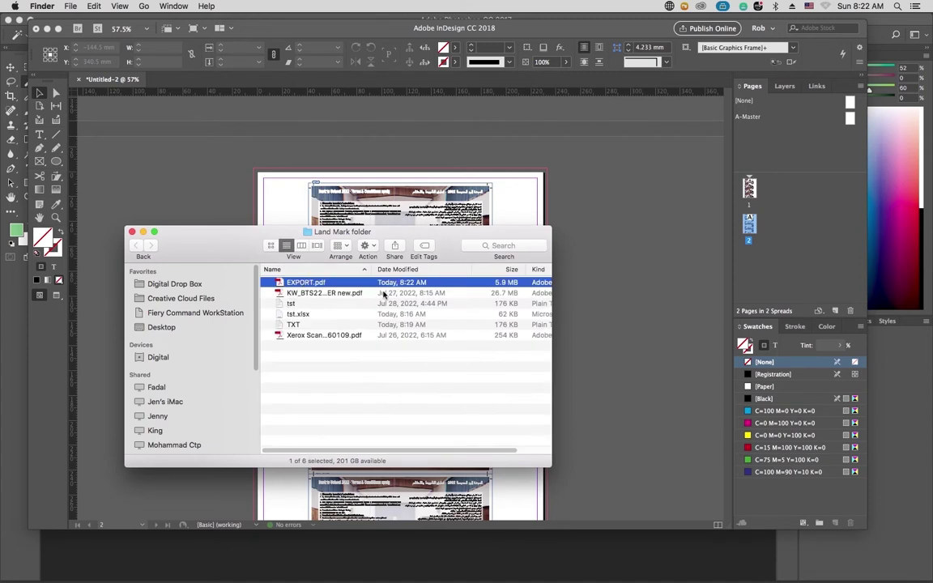
pyautogui.rightClick(371, 284)
pyautogui.moveTo(454, 297)
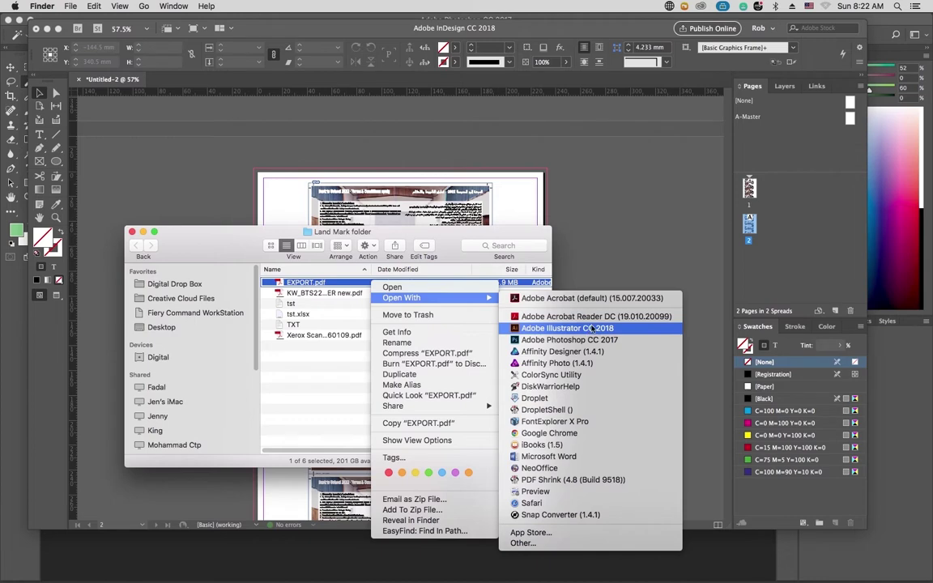
pyautogui.click(570, 340)
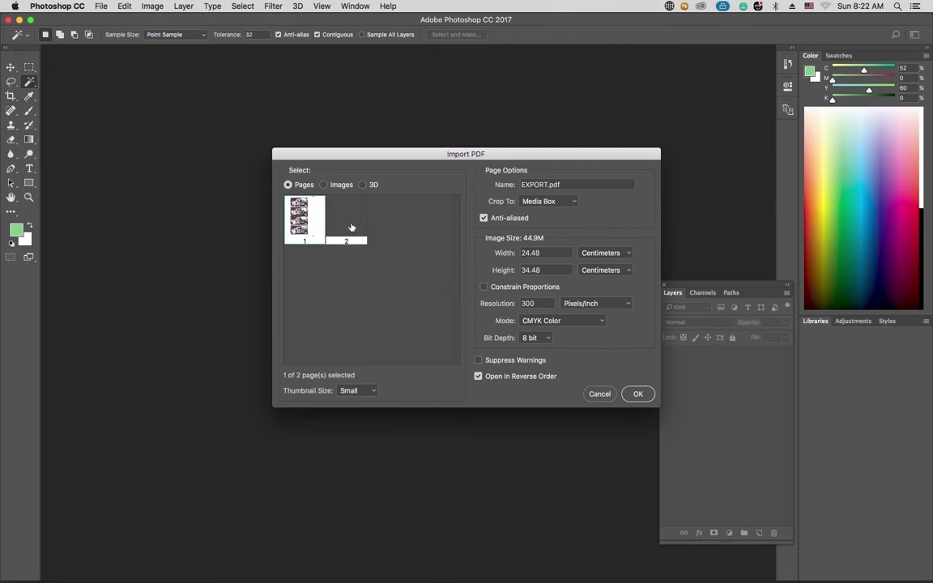
# Step: Import both pages of EXPORT.pdf at 300 pixels/inch in CMYK Color and dismiss the graphics card warning
pyautogui.keyDown('shift'); pyautogui.click(350, 227); pyautogui.keyUp('shift')
pyautogui.click(637, 394)
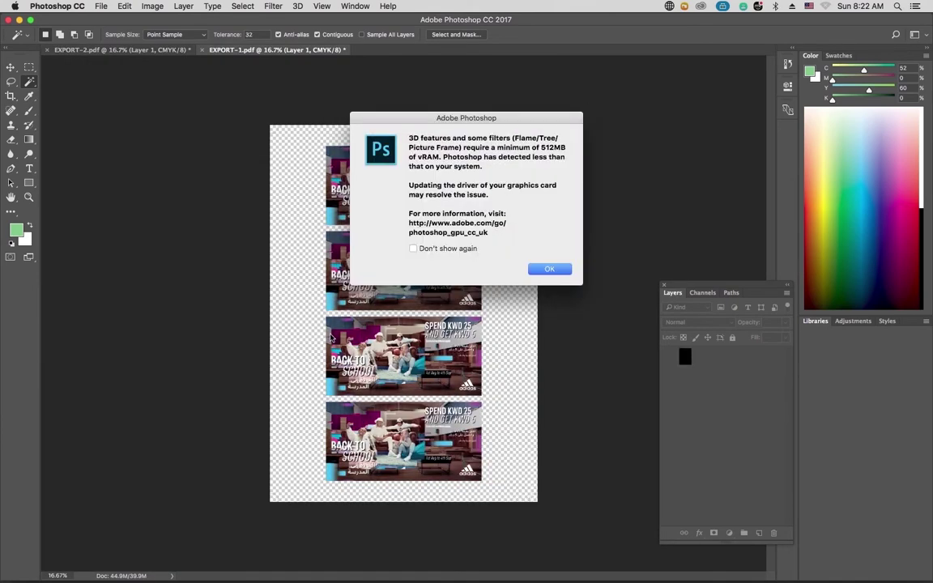
pyautogui.click(566, 267)
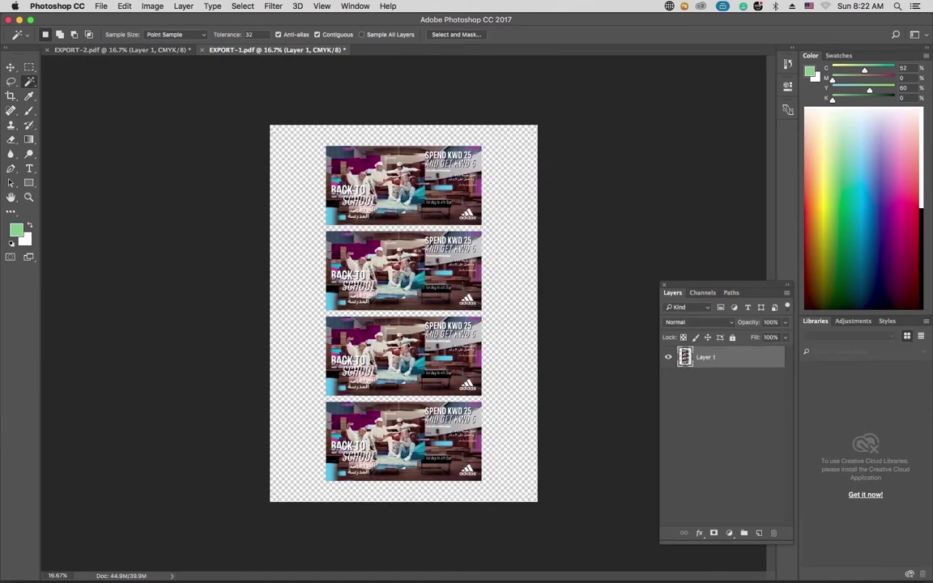
# Step: Save the EXPORT-1.pdf image as a Photoshop PDF named BACK in the Land Mark folder
pyautogui.press('super+shift+s')
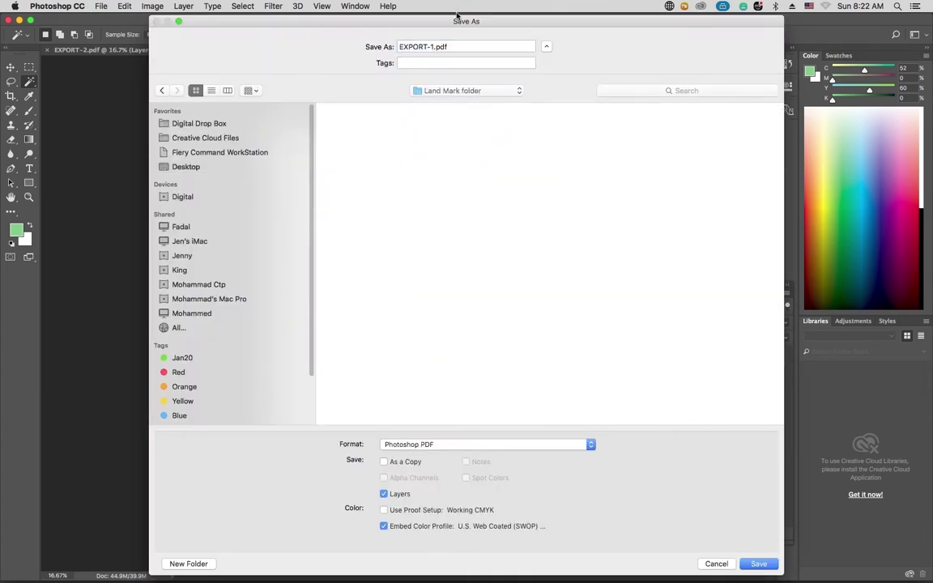
pyautogui.write('BACK')
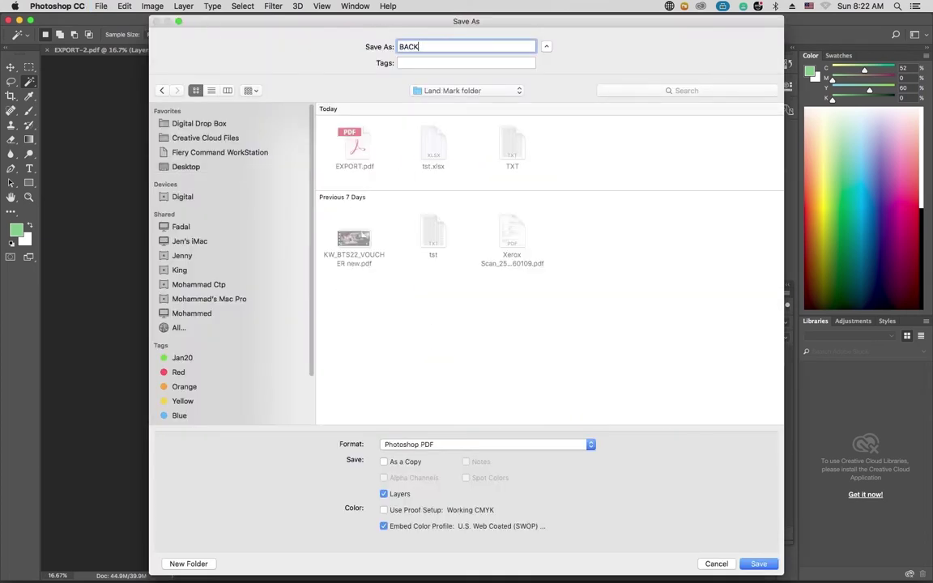
pyautogui.press('Return')
pyautogui.press('Return')
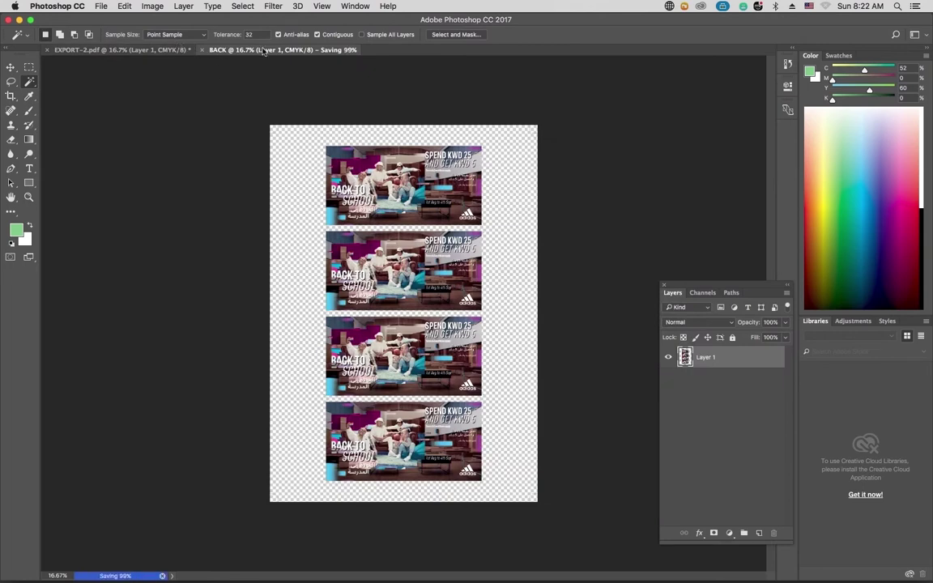
# Step: Save the EXPORT-2.pdf image as a Photoshop PDF named FRONT in the Land Mark folder
pyautogui.click(115, 47)
pyautogui.press('shift+super+s')
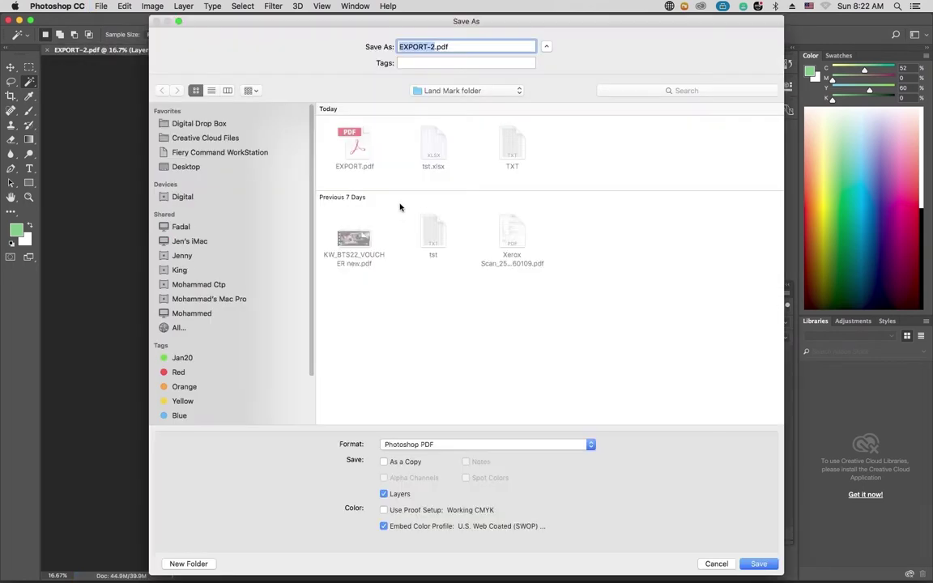
pyautogui.write('FRONT')
pyautogui.press('Return')
pyautogui.press('Return')
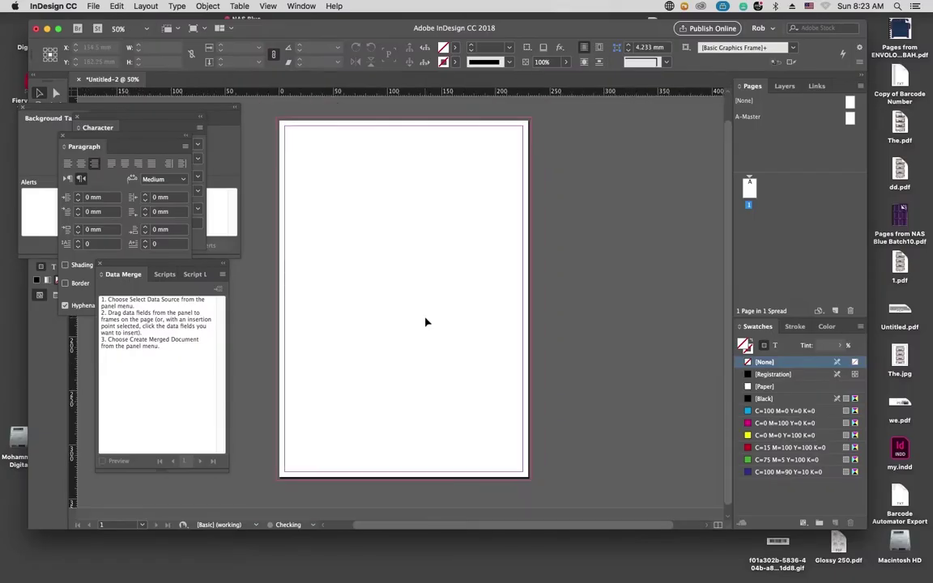
# Step: Switch back to the blank Untitled-2 document in InDesign and choose a workspace for the panel layout
pyautogui.scroll(1, 426, 322)
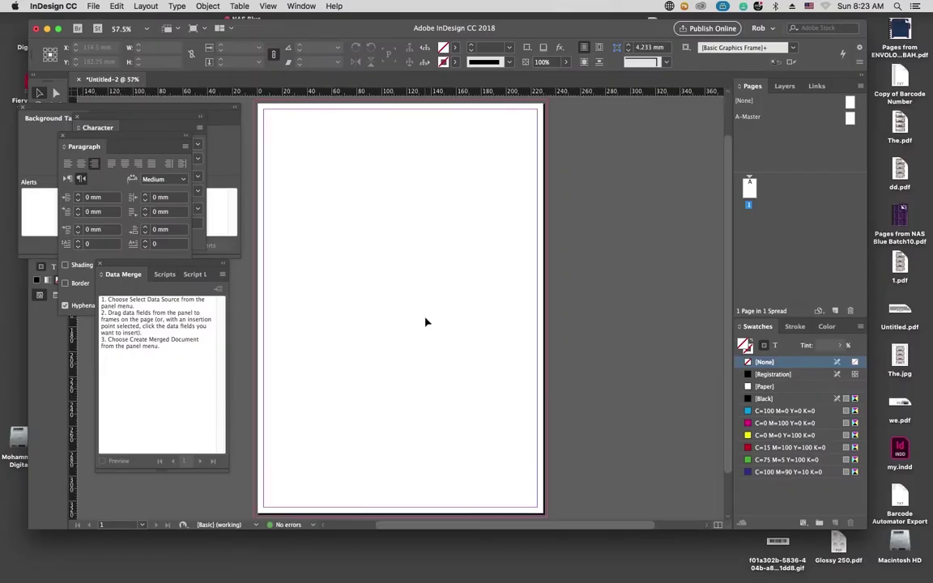
pyautogui.click(300, 6)
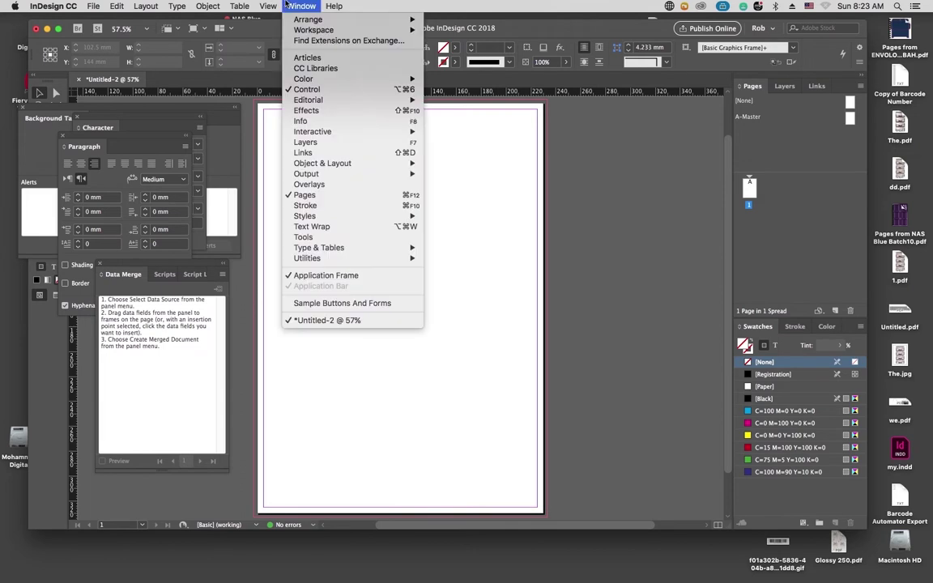
pyautogui.moveTo(315, 30)
pyautogui.click(469, 145)
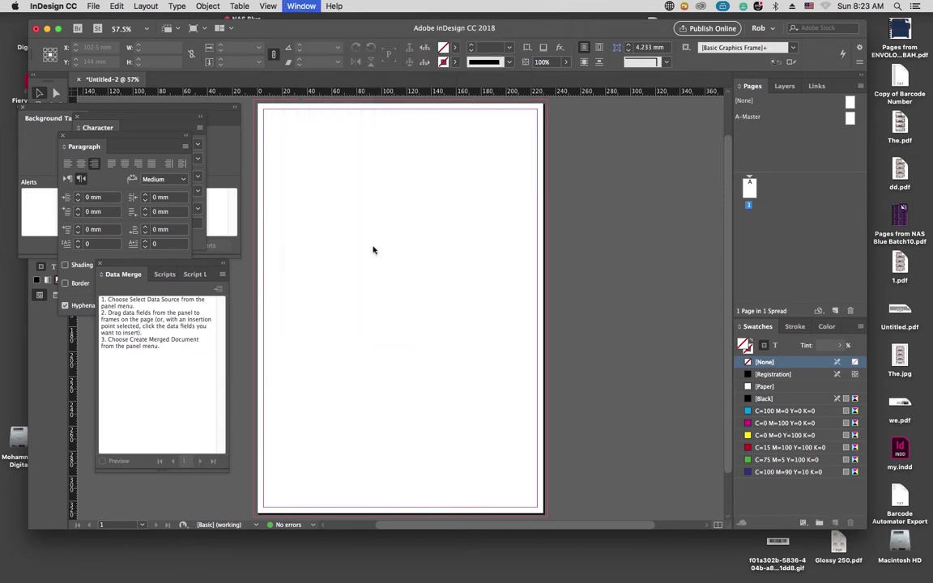
# Step: Place FRONT.pdf on page 1 with its previewed page cropped to Media, and centre the artwork on the page
pyautogui.press('super+d')
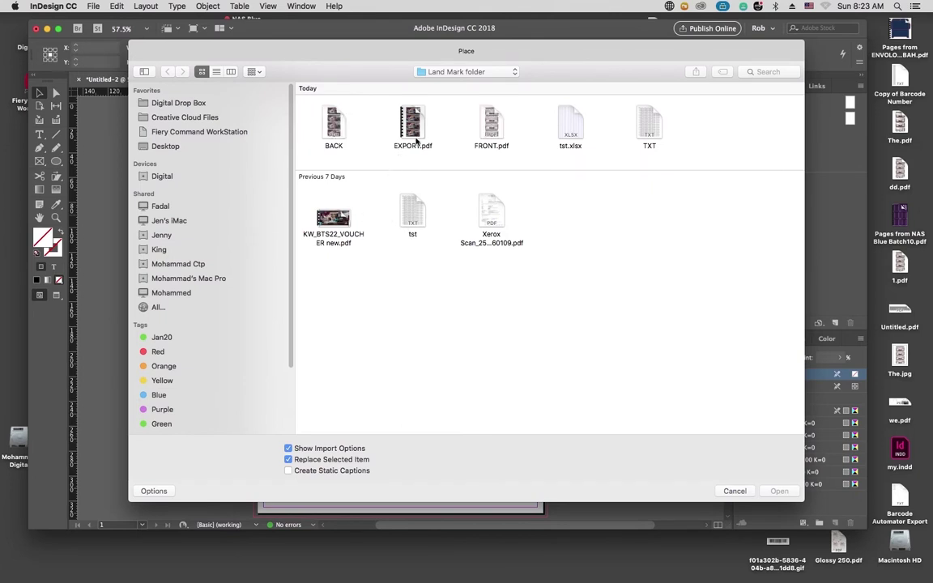
pyautogui.click(492, 128)
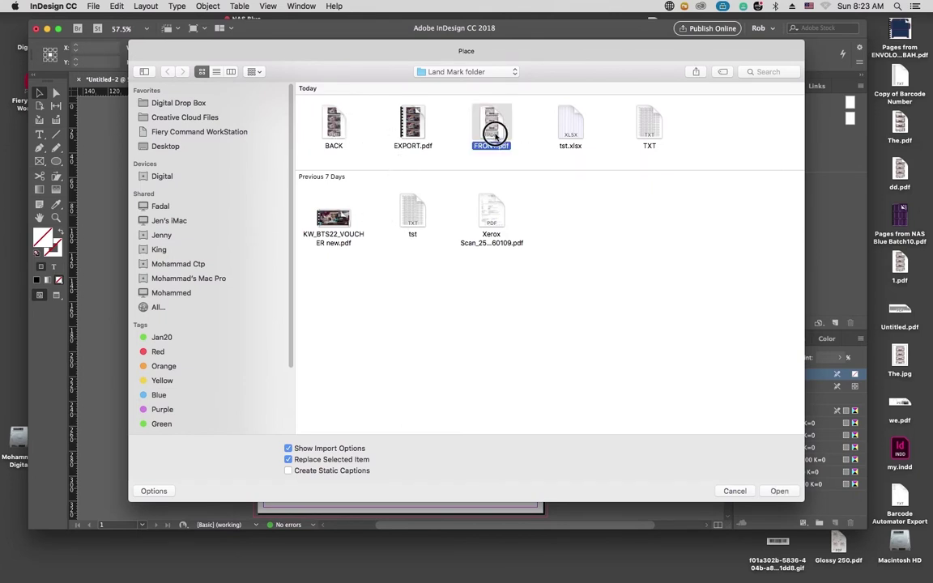
pyautogui.press('Return')
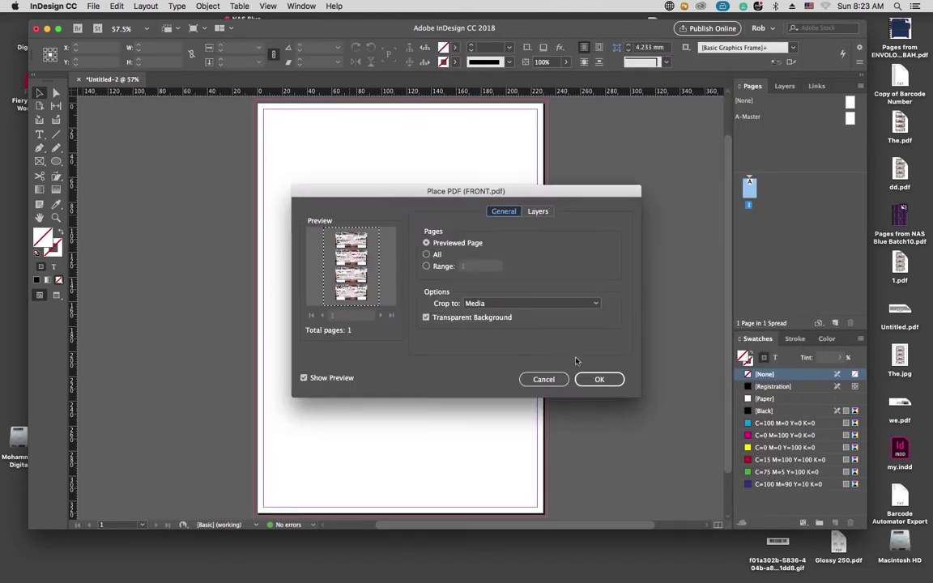
pyautogui.click(599, 379)
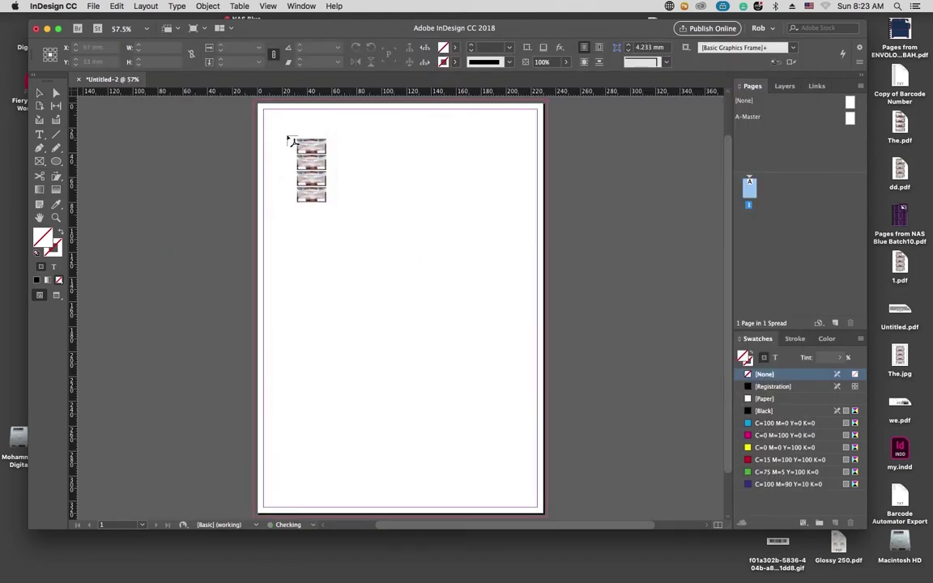
pyautogui.click(274, 131)
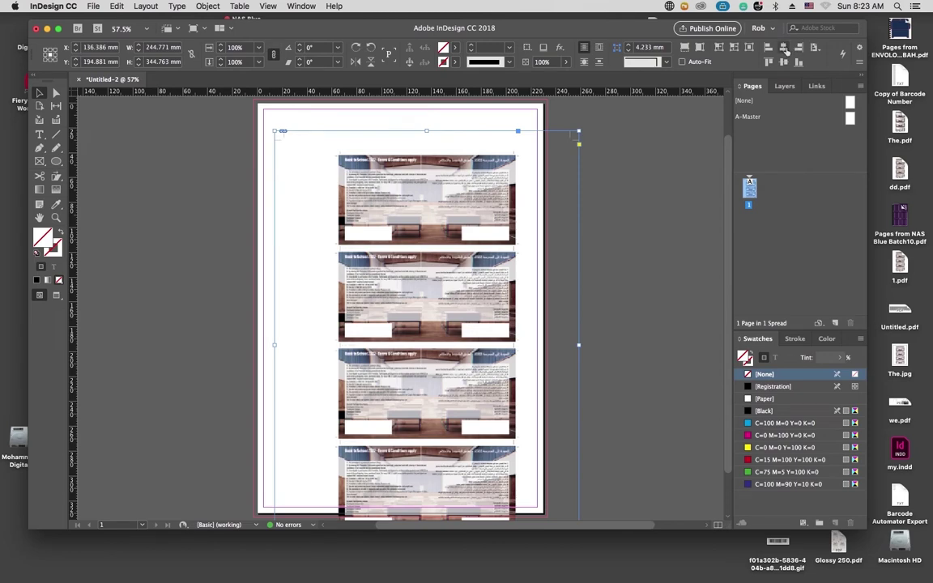
pyautogui.click(705, 47)
pyautogui.click(704, 62)
pyautogui.click(657, 194)
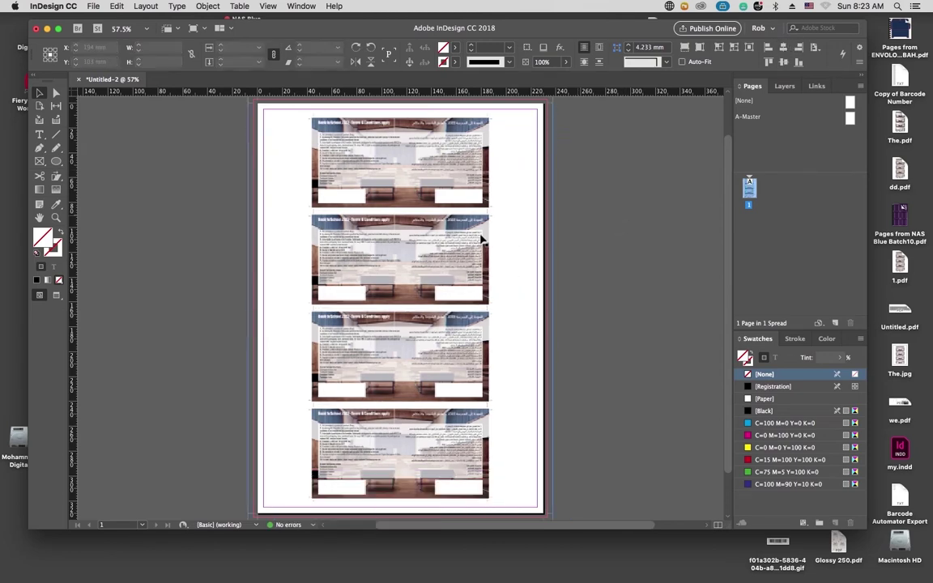
# Step: Move the placed voucher artwork from page 1 to the A-Master page, centre it there, and return to page 1
pyautogui.press('super+1')
pyautogui.scroll(2, 455, 243)
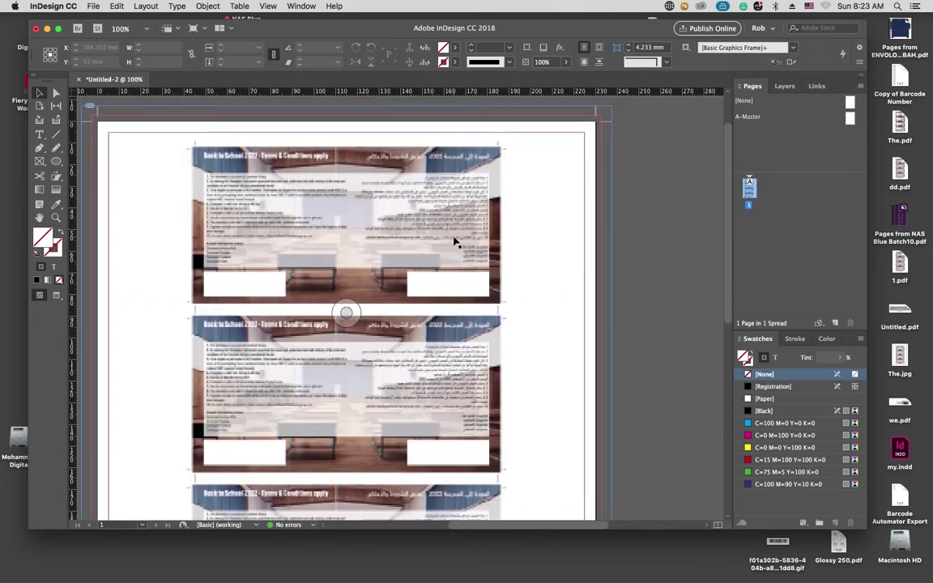
pyautogui.click(530, 296)
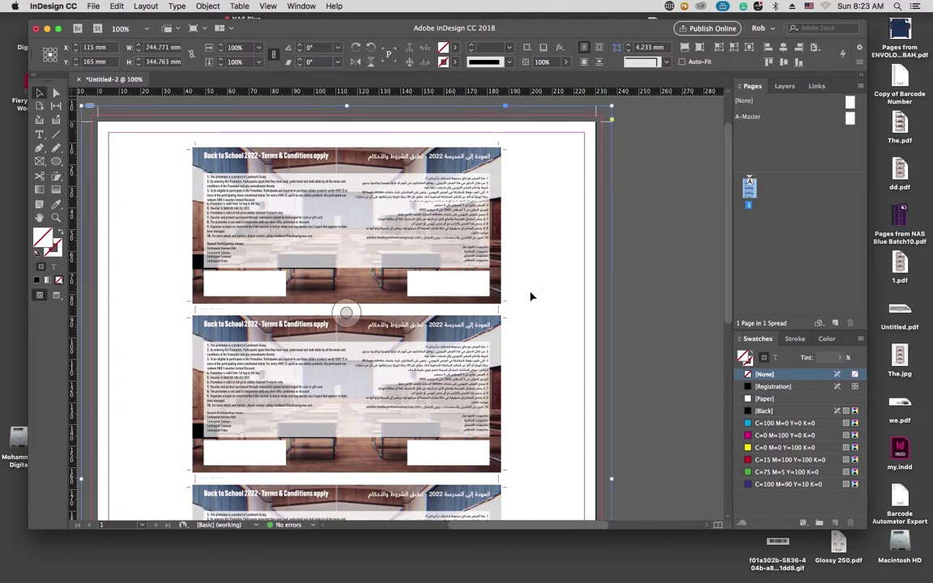
pyautogui.press('BackSpace')
pyautogui.doubleClick(748, 117)
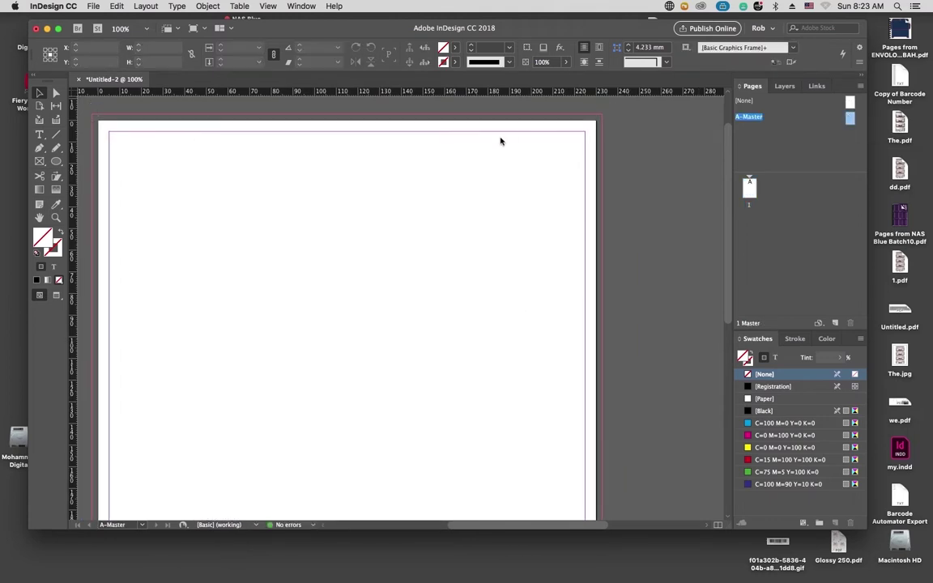
pyautogui.press('super+v')
pyautogui.click(783, 47)
pyautogui.click(783, 61)
pyautogui.press('super+0')
pyautogui.doubleClick(749, 189)
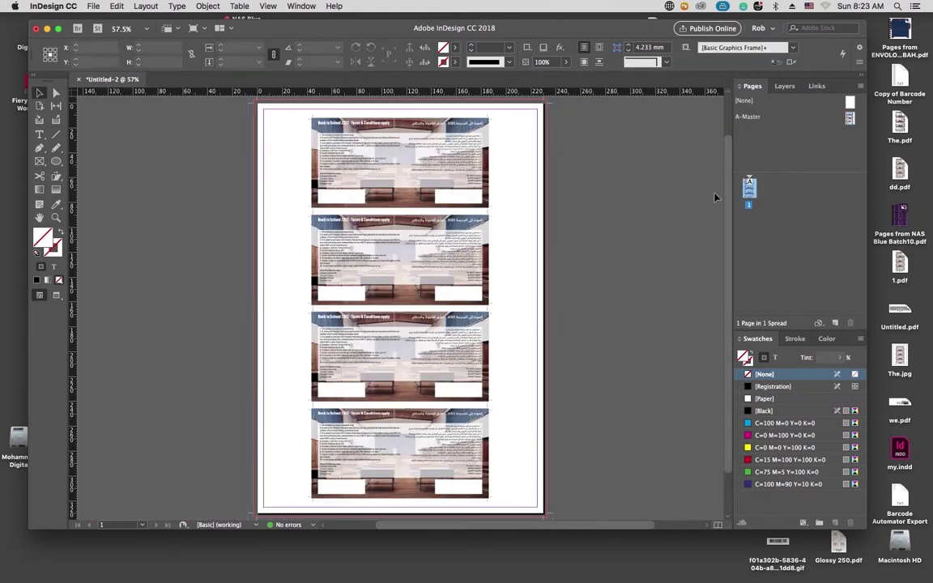
# Step: Trim the artwork frame on A-Master to the page edges, with a width of 230 mm
pyautogui.doubleClick(850, 119)
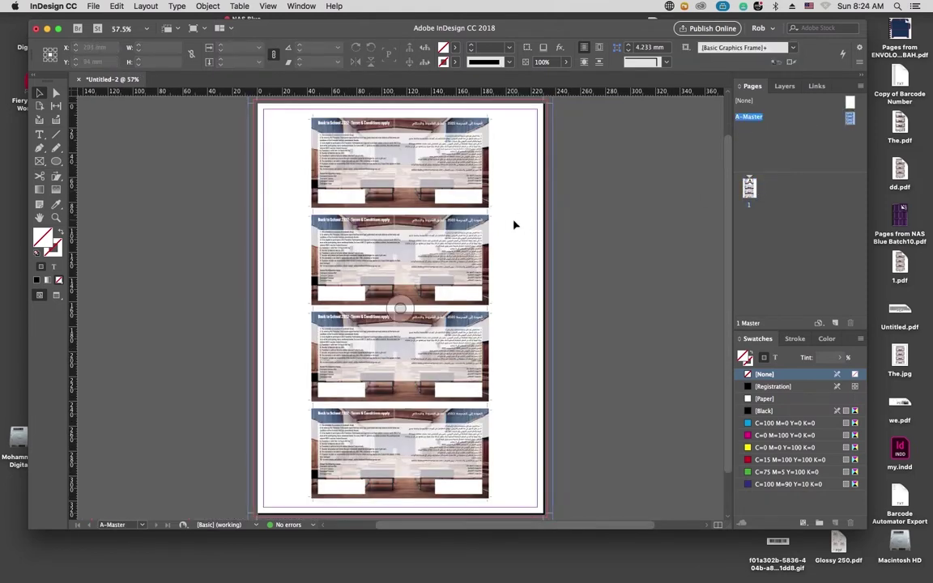
pyautogui.moveTo(554, 308); pyautogui.dragTo(543, 309)
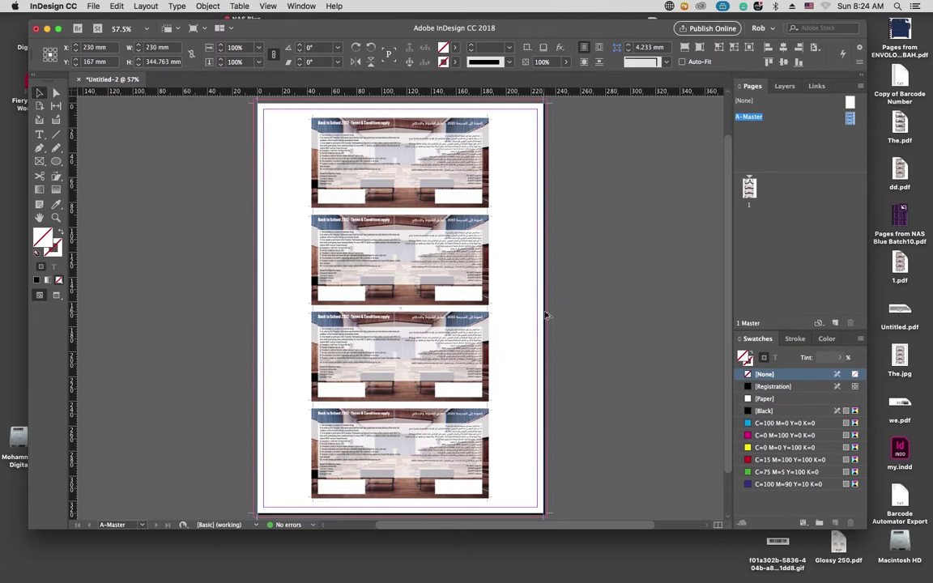
pyautogui.press('super+minus')
pyautogui.moveTo(401, 114); pyautogui.dragTo(404, 120)
pyautogui.click(608, 351)
pyautogui.click(508, 323)
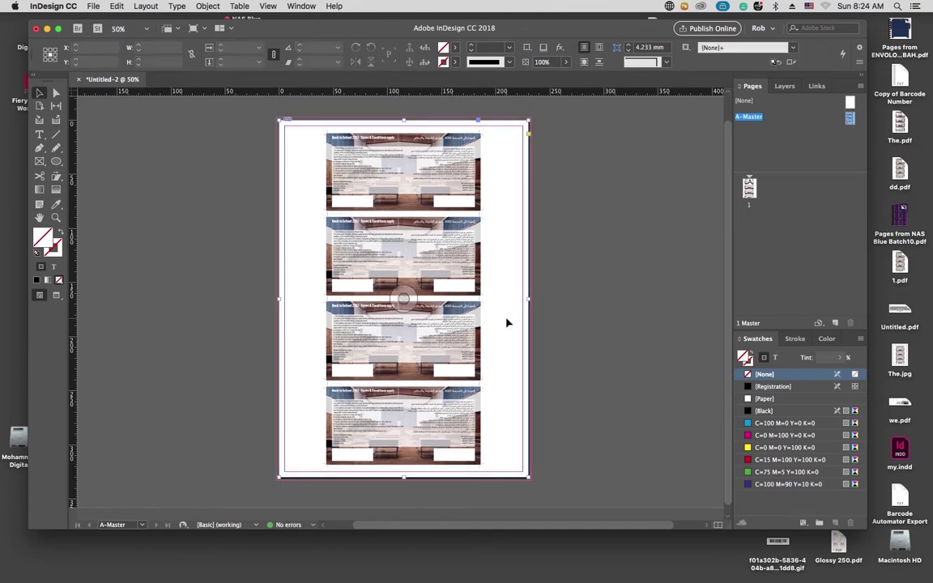
# Step: On page 1, draw a text frame about 33 × 9.6 mm in the first voucher's left white box and enter ٢٢٥
pyautogui.doubleClick(750, 189)
pyautogui.scroll(4, 419, 209)
pyautogui.click(442, 277)
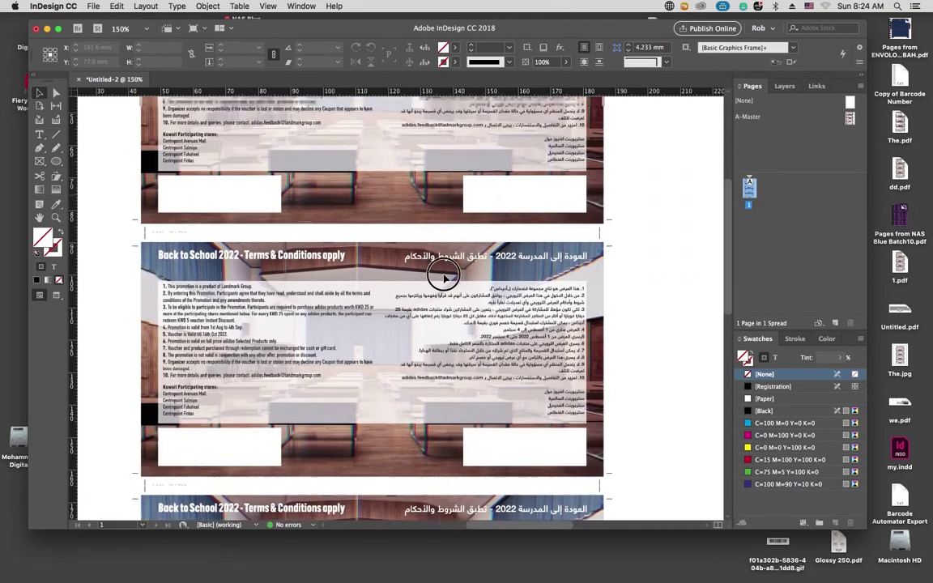
pyautogui.scroll(3, 443, 276)
pyautogui.scroll(2, 463, 305)
pyautogui.hscroll(-1, 393, 279)
pyautogui.scroll(-2, 375, 293)
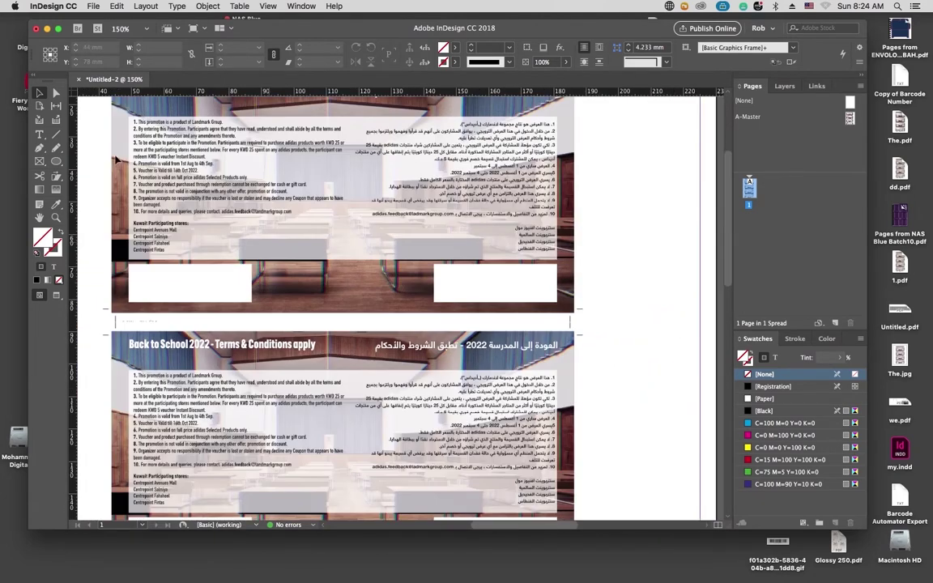
pyautogui.click(39, 134)
pyautogui.moveTo(437, 267); pyautogui.dragTo(542, 281)
pyautogui.moveTo(132, 267); pyautogui.dragTo(241, 297)
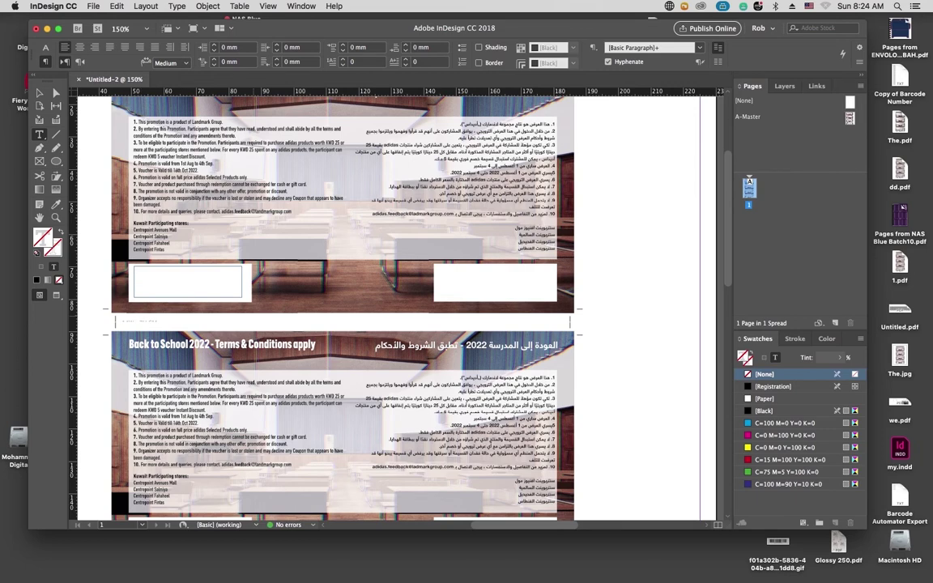
pyautogui.write('٢٢٥')
pyautogui.click(39, 94)
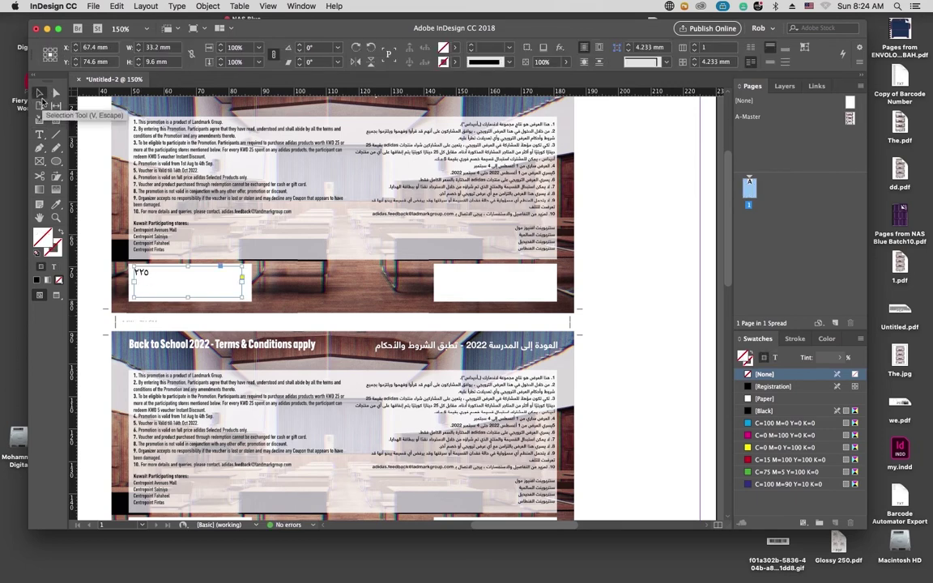
# Step: Set the number's language to English: USA and its font to Helvetica Regular
pyautogui.press('super+t')
pyautogui.click(126, 243)
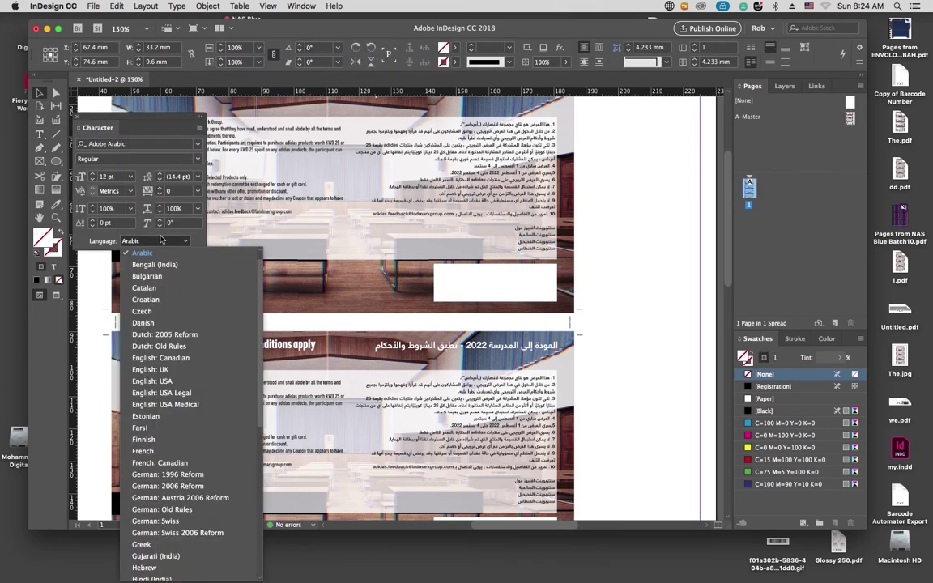
pyautogui.click(176, 383)
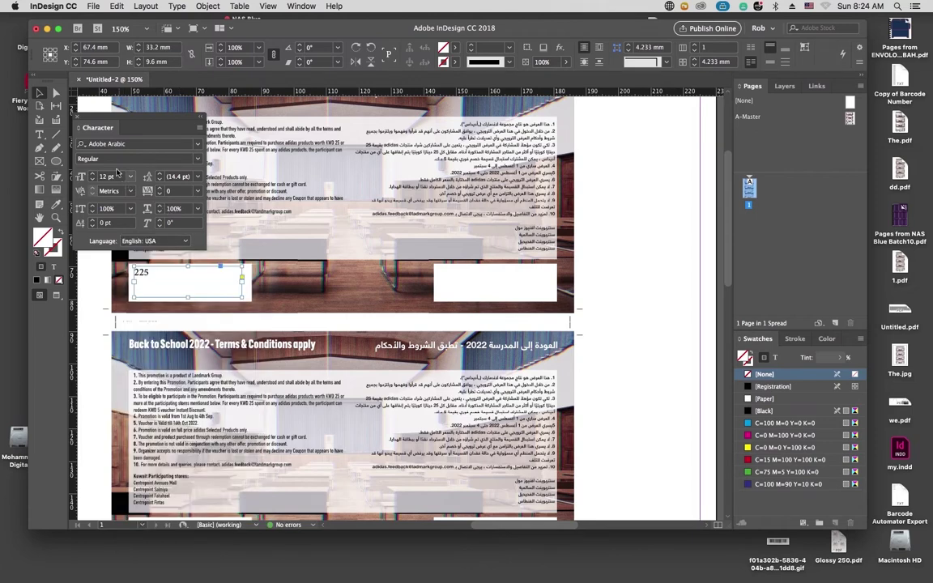
pyautogui.click(113, 143)
pyautogui.write('HELV')
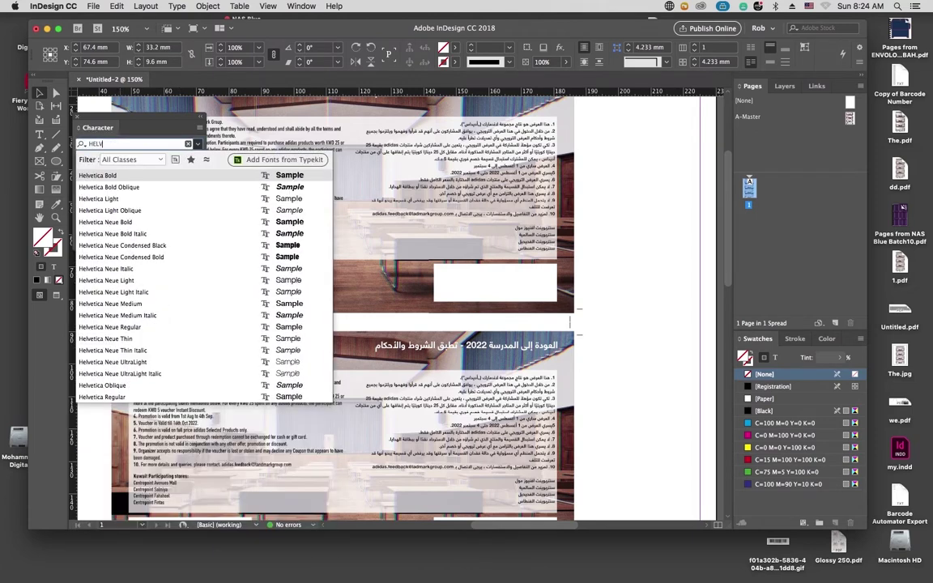
pyautogui.write('E')
pyautogui.click(102, 396)
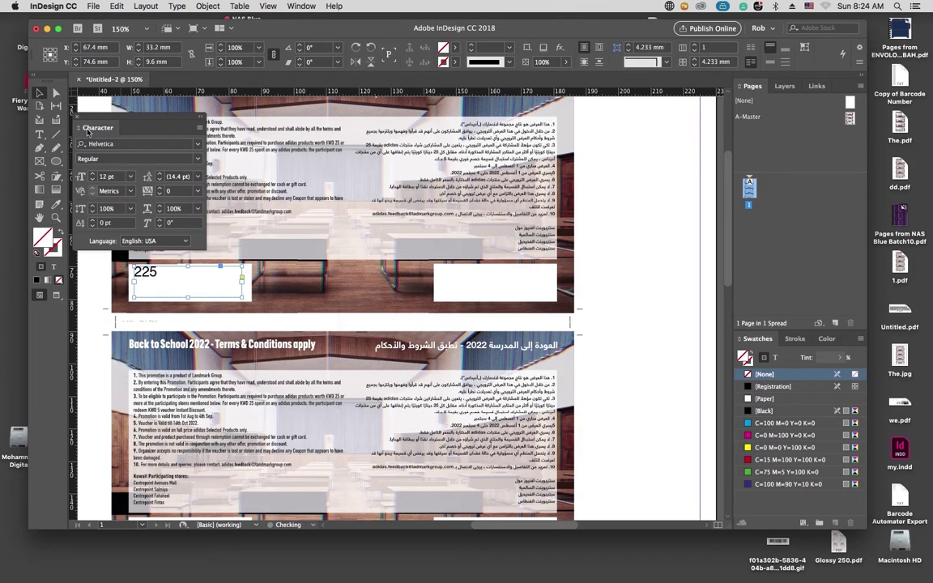
# Step: Colour the number with the red C=15 M=100 Y=100 K=0 swatch and set its size to 22 pt
pyautogui.press('i')
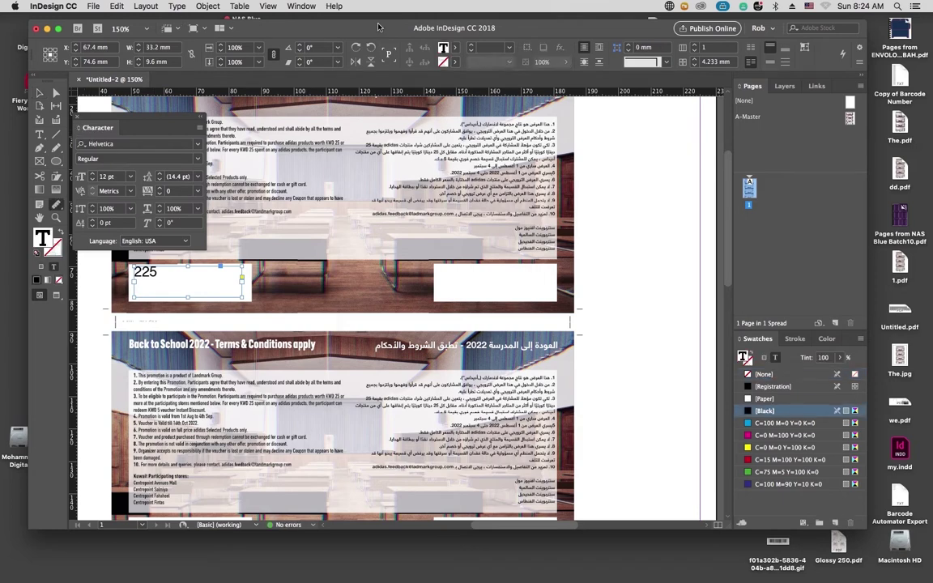
pyautogui.click(453, 49)
pyautogui.click(357, 152)
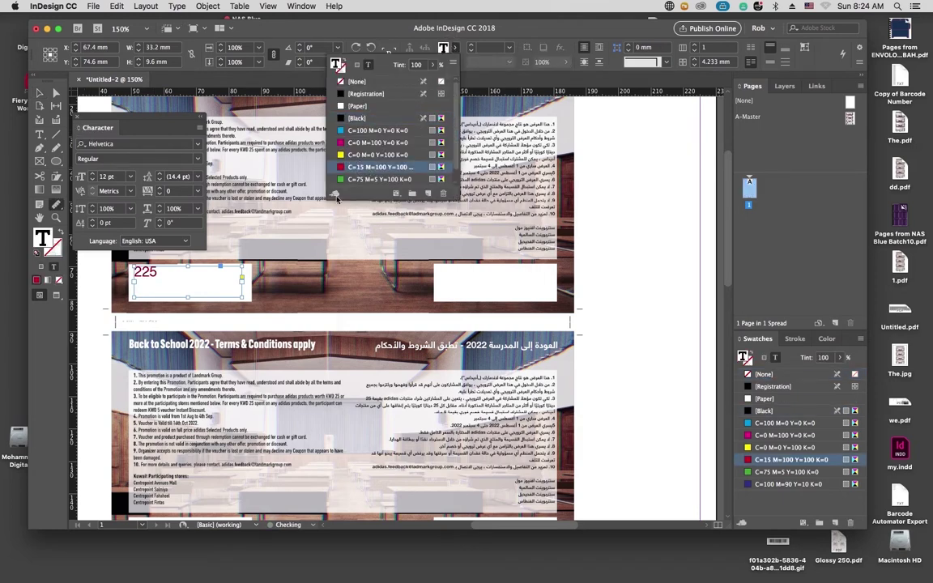
pyautogui.click(120, 175)
pyautogui.moveTo(120, 175); pyautogui.dragTo(73, 164)
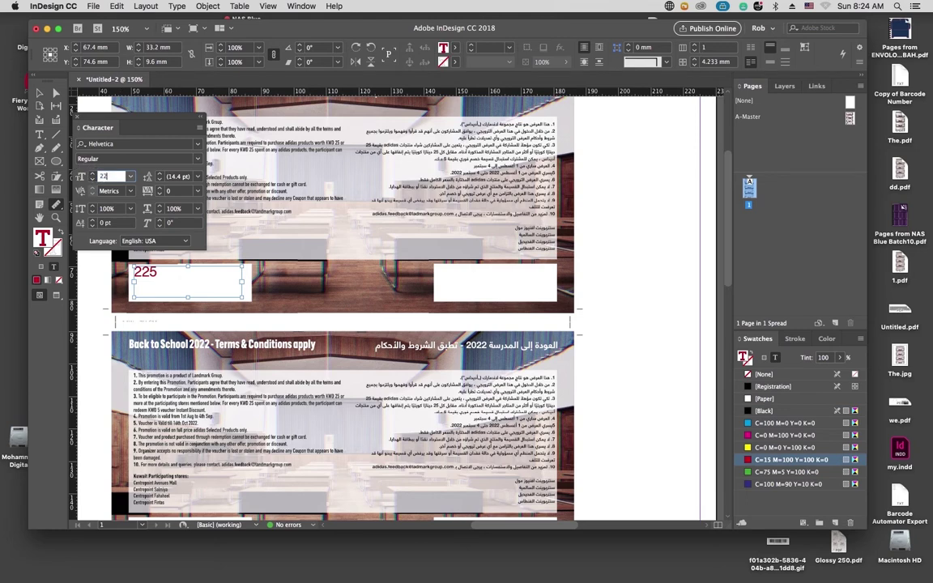
pyautogui.write('22')
pyautogui.press('Return')
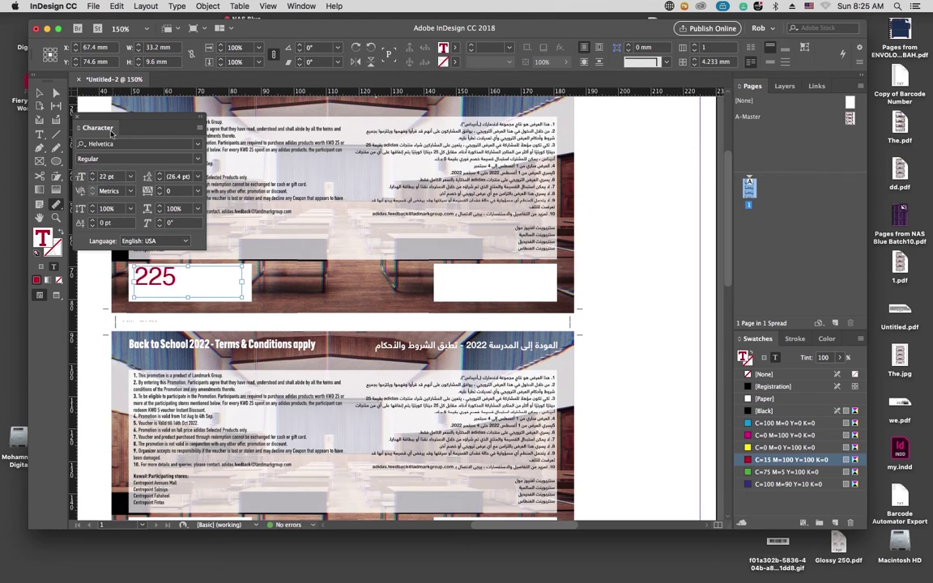
# Step: Centre the 225 text horizontally and vertically within its frame
pyautogui.press('alt+super+t')
pyautogui.click(80, 165)
pyautogui.moveTo(134, 139); pyautogui.dragTo(541, 202)
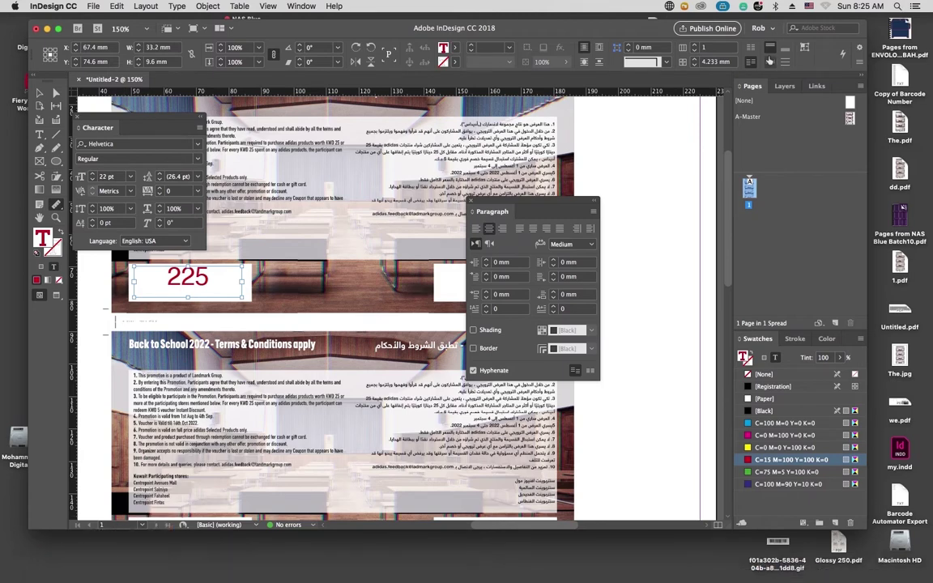
pyautogui.click(218, 293)
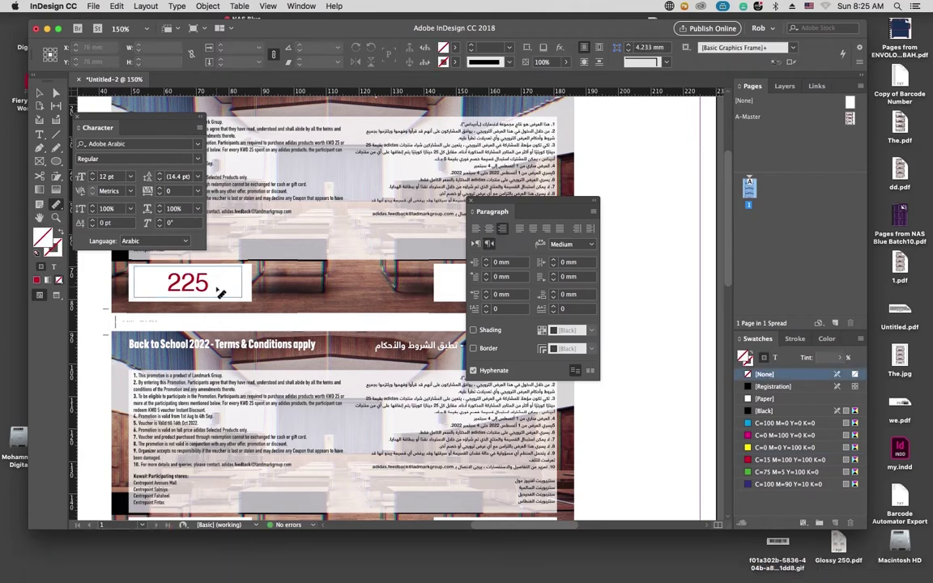
pyautogui.click(40, 92)
pyautogui.scroll(-1, 229, 340)
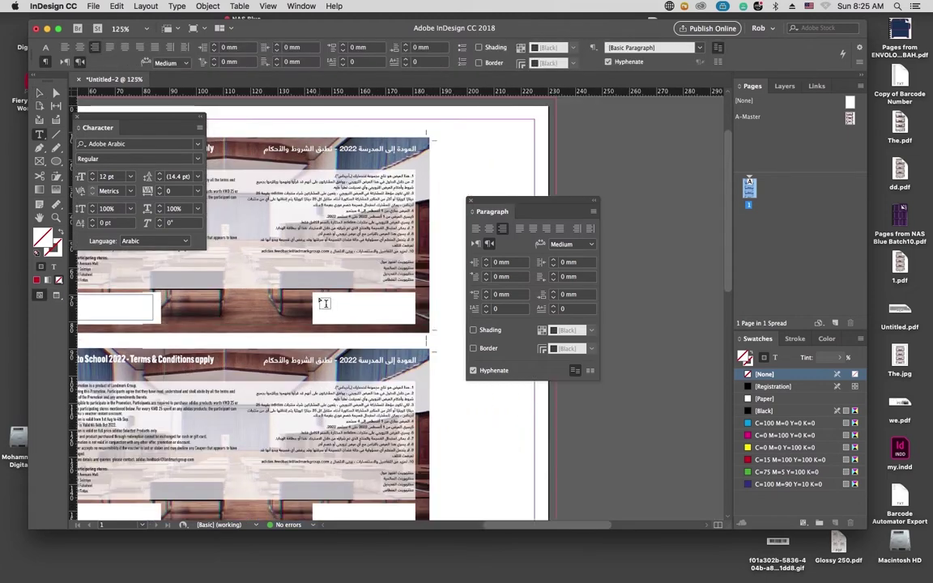
pyautogui.moveTo(315, 294); pyautogui.dragTo(414, 322)
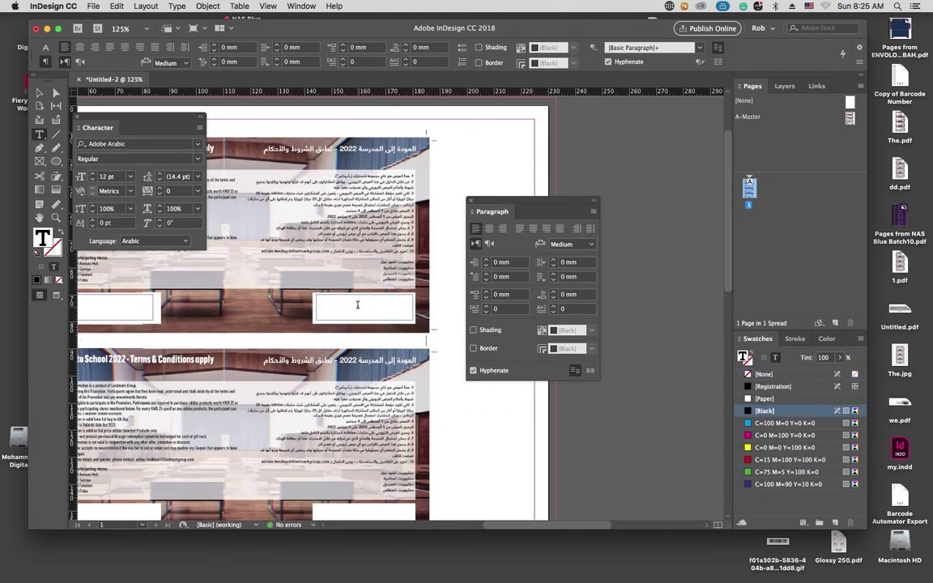
pyautogui.write('٤٥٤٥٤٥٤ESDAS')
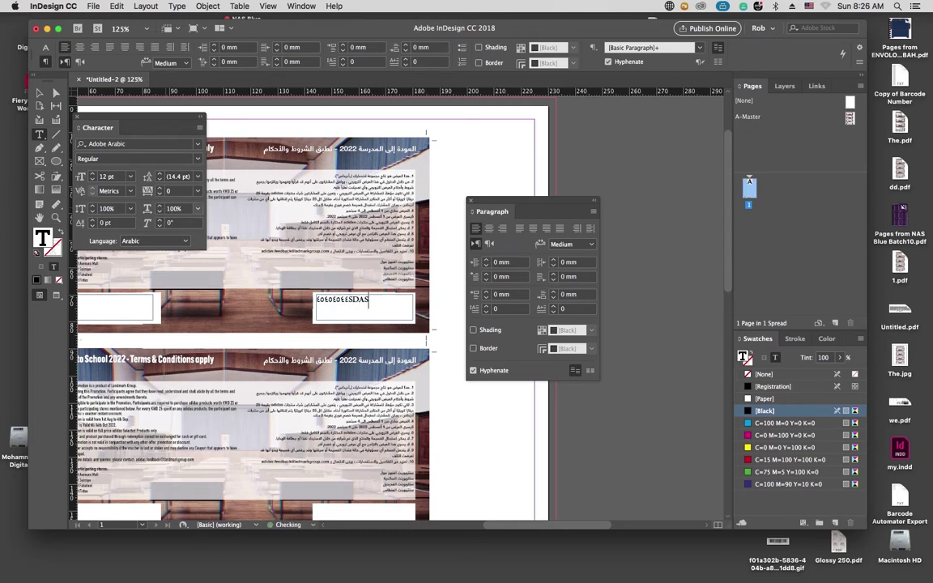
pyautogui.write('D٥٤٦٥٤٤٤٧')
pyautogui.click(40, 93)
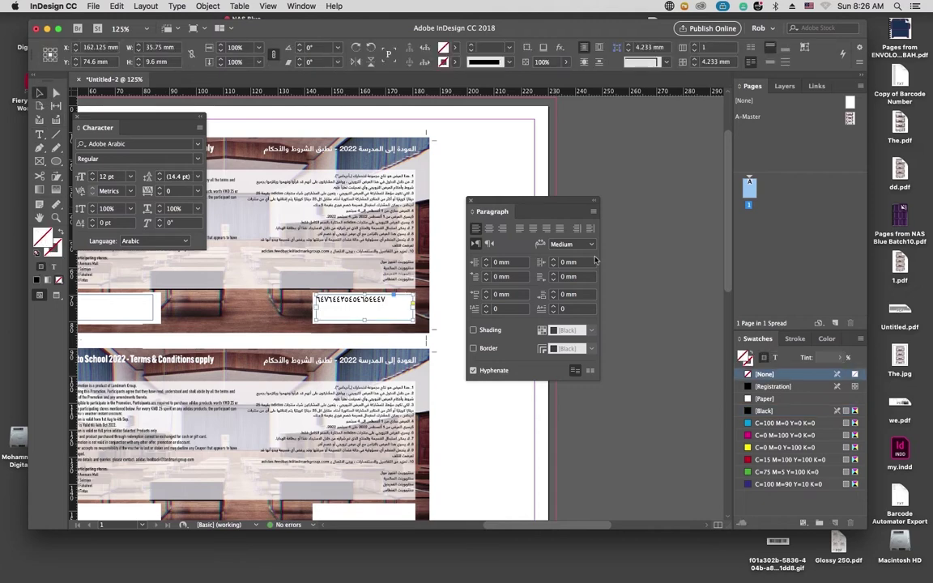
# Step: Set the placeholder number's language to English: USA and its font to IDAHC39M Code 39 Barcode
pyautogui.click(154, 241)
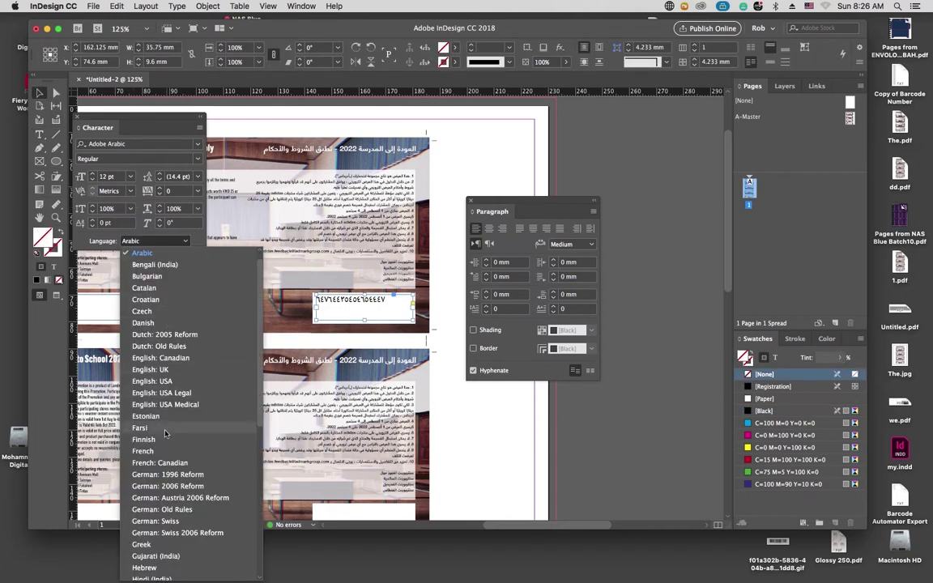
pyautogui.click(152, 380)
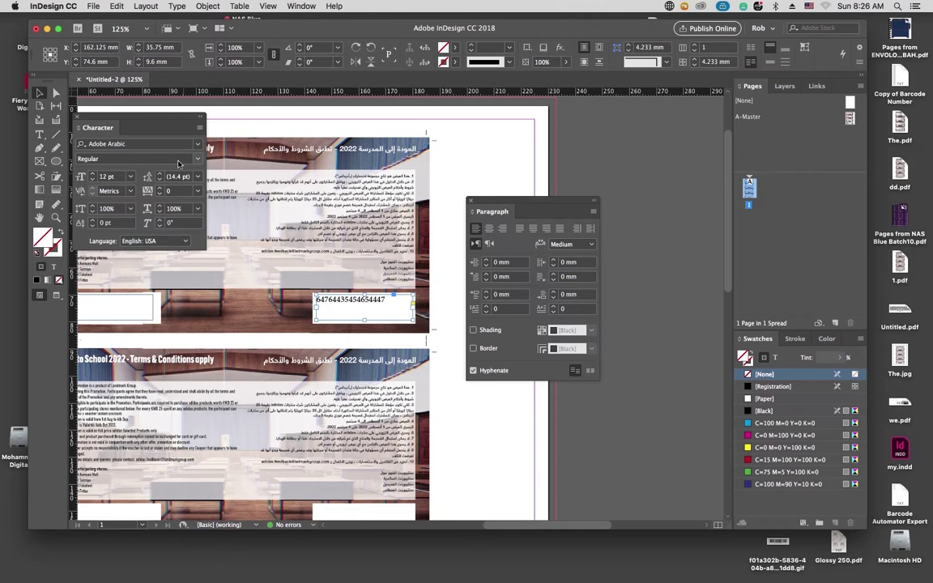
pyautogui.click(146, 144)
pyautogui.click(198, 144)
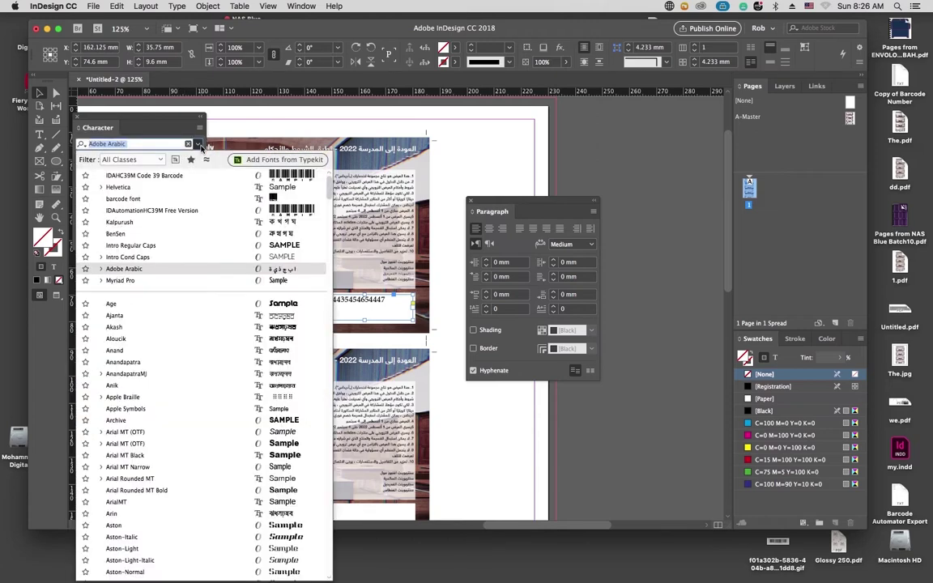
pyautogui.click(168, 176)
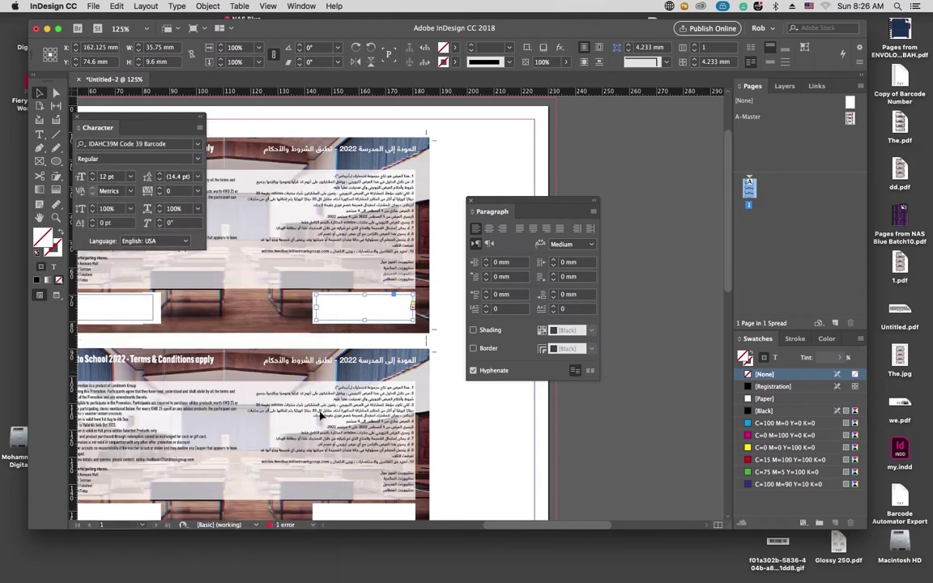
pyautogui.moveTo(318, 324); pyautogui.dragTo(210, 345)
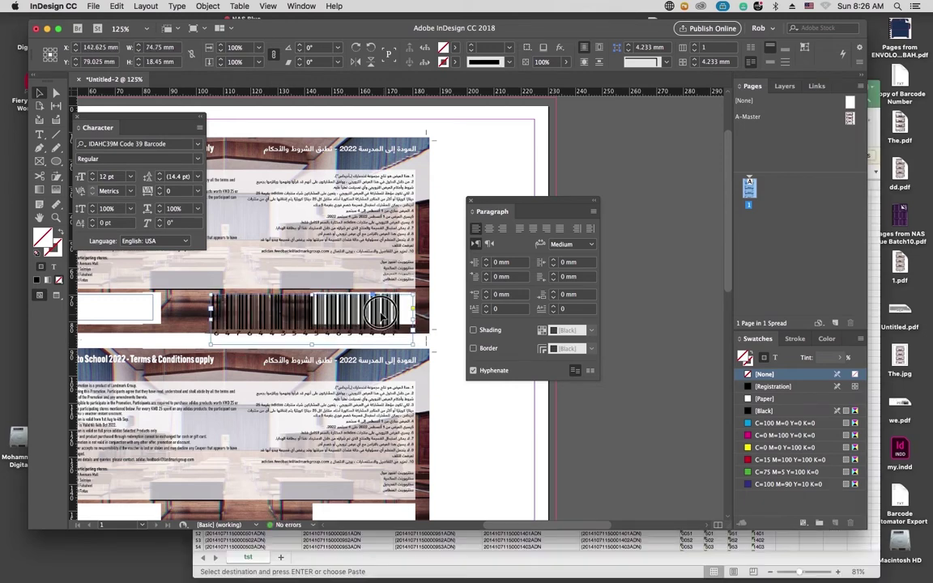
pyautogui.doubleClick(381, 311)
pyautogui.press('super+a')
pyautogui.press('super+v')
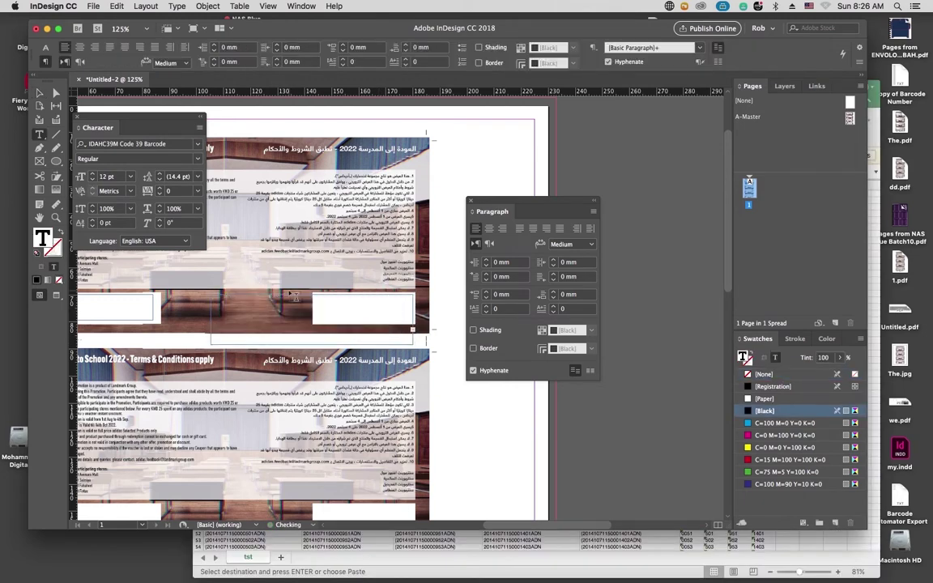
# Step: Resize the barcode frame to about 113 × 16.5 mm and align its text right
pyautogui.click(38, 92)
pyautogui.moveTo(210, 343); pyautogui.dragTo(106, 381)
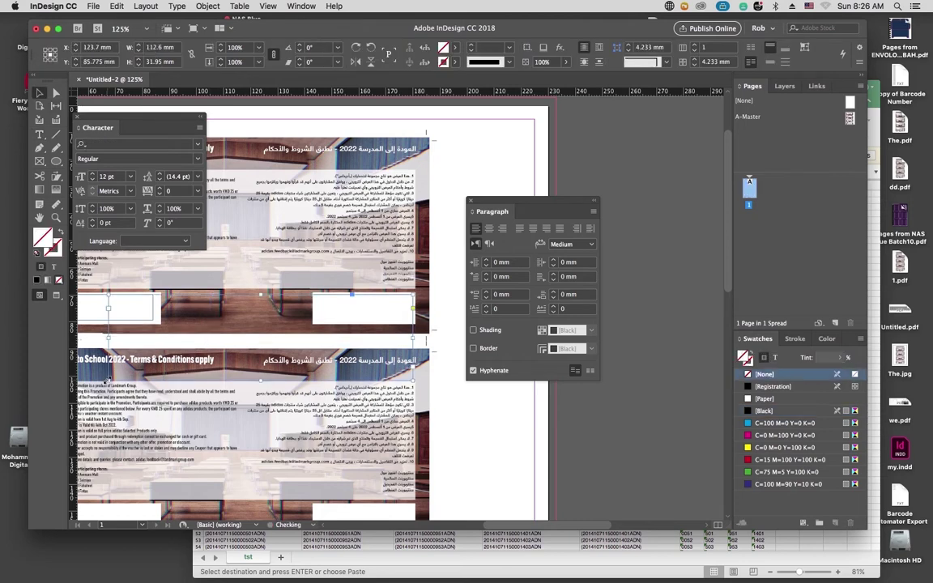
pyautogui.click(501, 229)
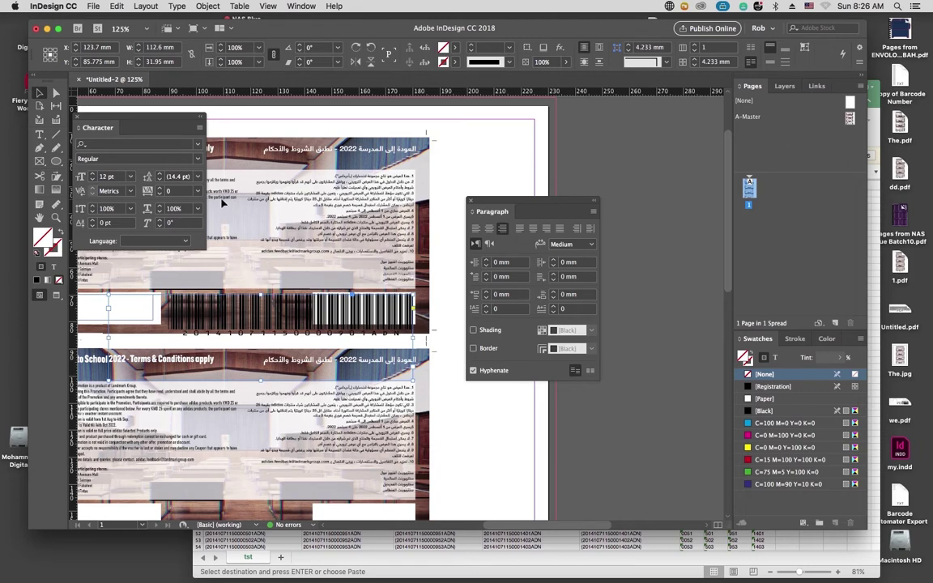
pyautogui.moveTo(261, 381); pyautogui.dragTo(267, 339)
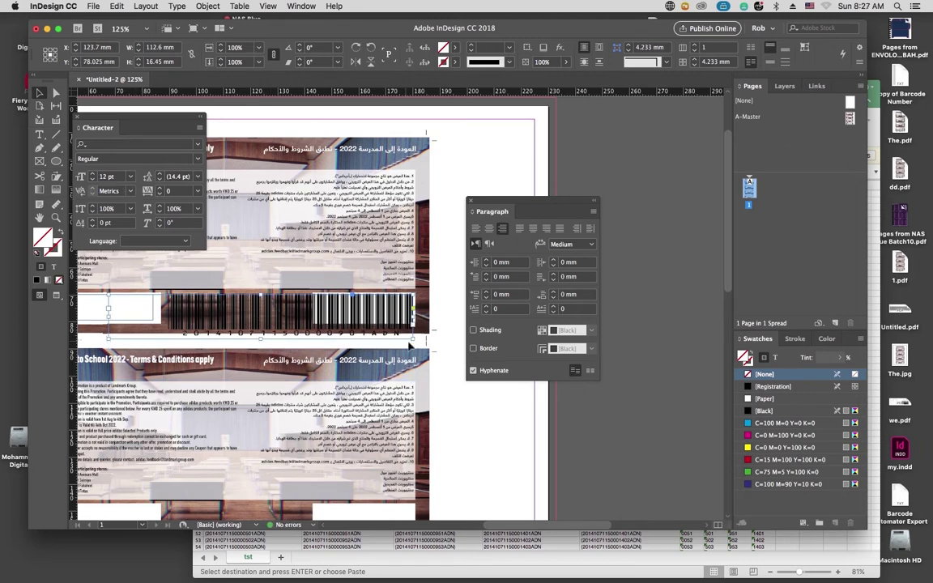
# Step: Fill the barcode frame with the [Paper] swatch
pyautogui.press('super+equal')
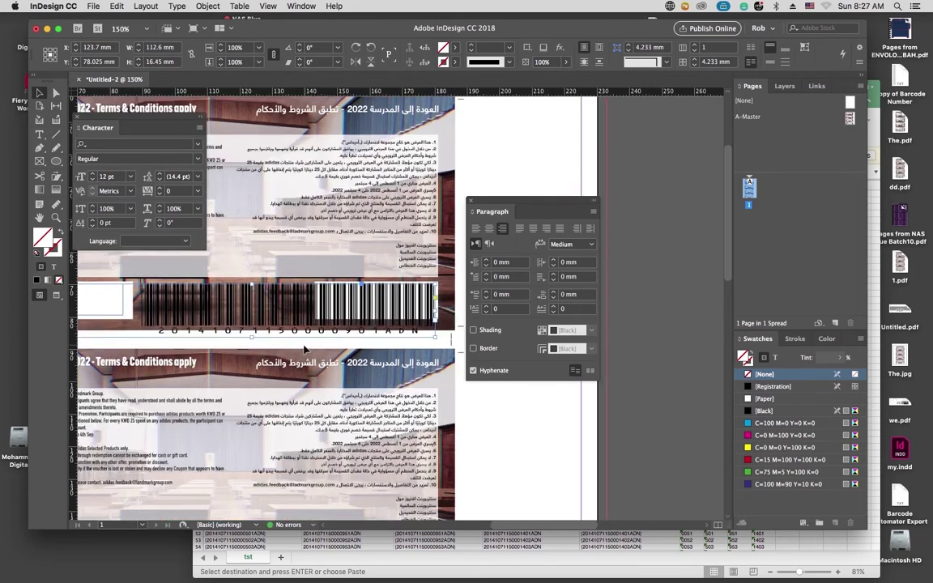
pyautogui.click(451, 49)
pyautogui.click(357, 106)
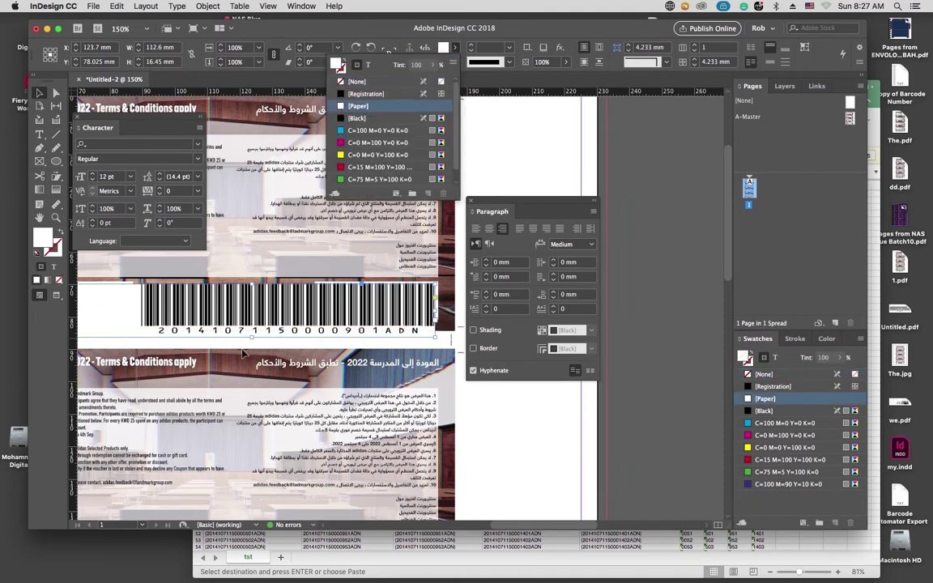
# Step: Narrow the barcode frame to about 93 mm from its left side and reduce the barcode's font size to 9 pt
pyautogui.press('super+minus')
pyautogui.moveTo(93, 312); pyautogui.dragTo(147, 312)
pyautogui.press('Left')
pyautogui.press('Left')
pyautogui.press('Left')
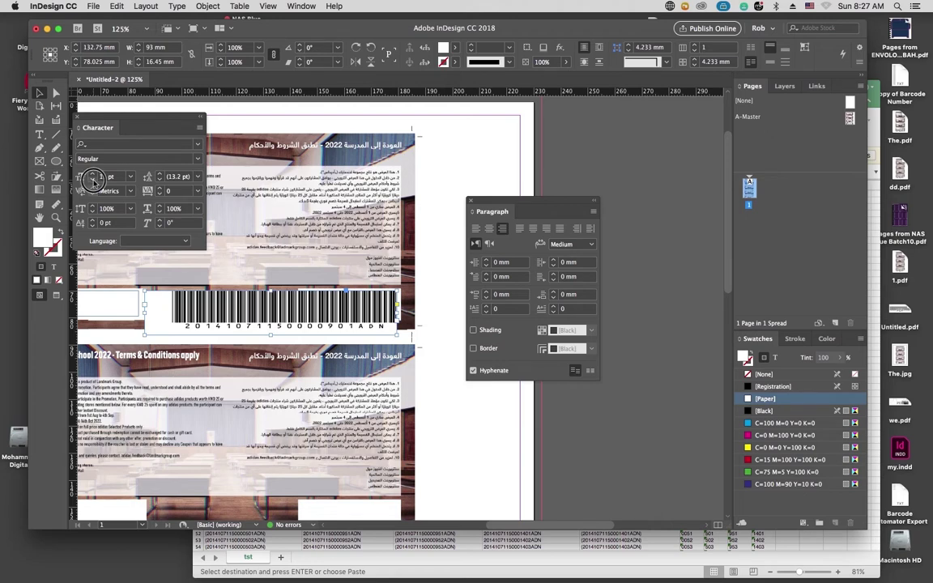
pyautogui.click(93, 181)
pyautogui.click(93, 181)
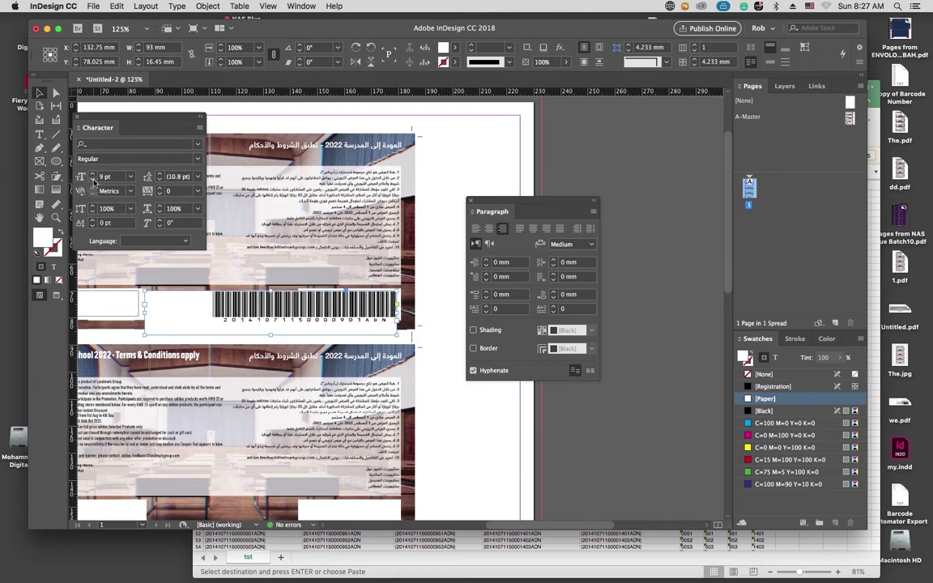
# Step: Nudge the barcode frame up and sideways over the first voucher's right white box
pyautogui.press('Up')
pyautogui.press('Up')
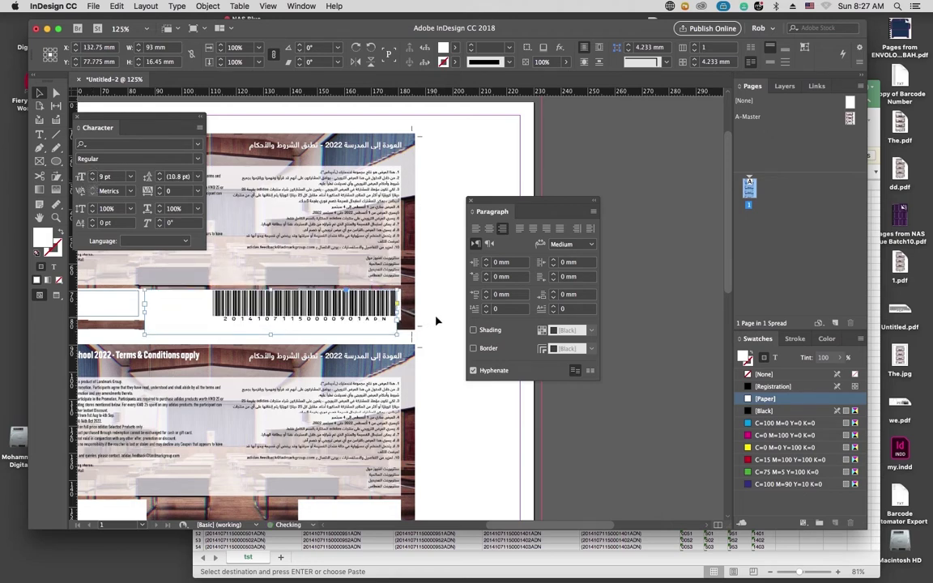
pyautogui.hotkey('shift', 'Right')
pyautogui.press('Left')
pyautogui.press('Left')
pyautogui.press('Left')
pyautogui.press('Left')
pyautogui.press('Left')
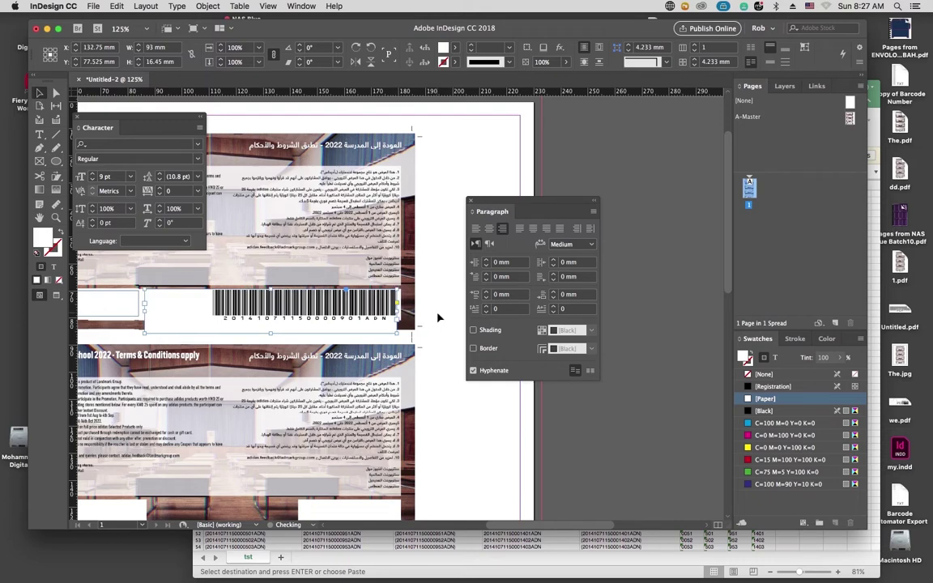
# Step: Shorten the barcode frame to about 12.3 mm high and nudge it right towards the white box's right edge
pyautogui.moveTo(270, 333); pyautogui.dragTo(273, 320)
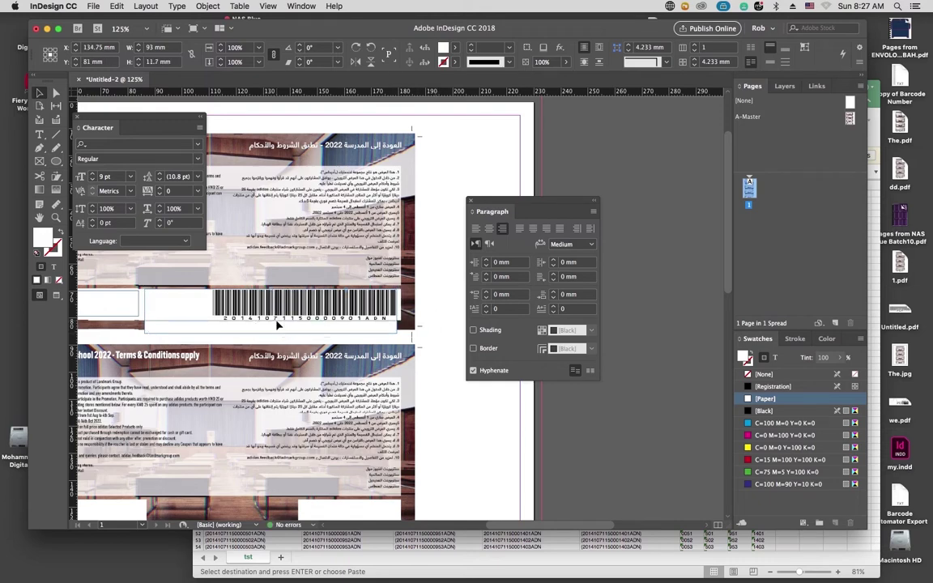
pyautogui.scroll(2, 256, 328)
pyautogui.moveTo(281, 316); pyautogui.dragTo(282, 319)
pyautogui.moveTo(336, 301); pyautogui.dragTo(229, 326)
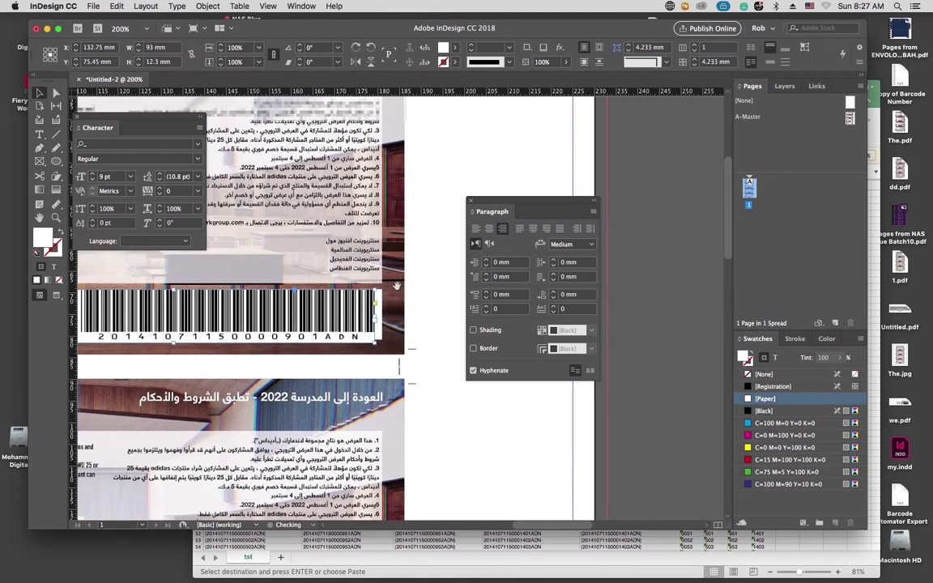
pyautogui.press('Right')
pyautogui.press('Right')
pyautogui.press('Right')
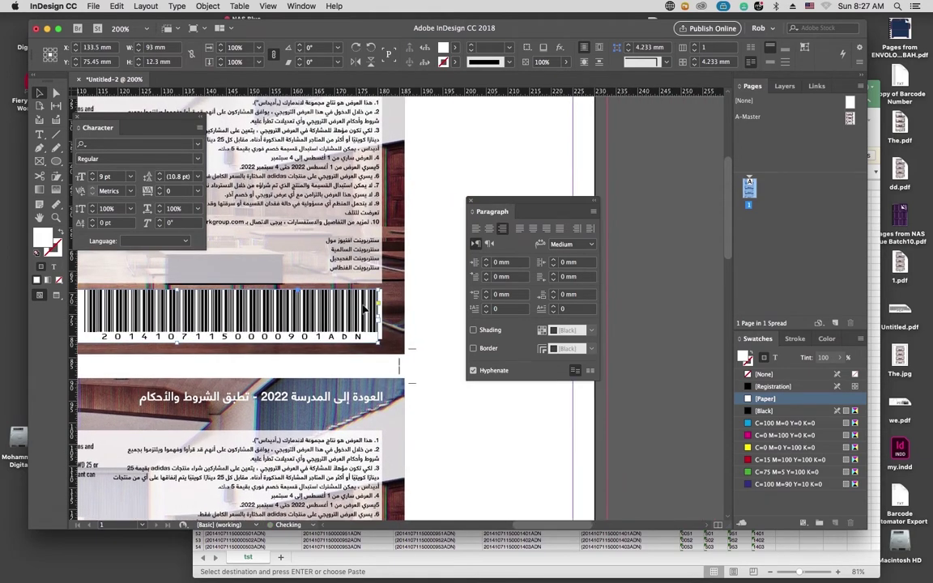
# Step: Trim the empty space left of the barcode by narrowing its frame to about 70 mm
pyautogui.click(434, 219)
pyautogui.moveTo(235, 322); pyautogui.dragTo(435, 324)
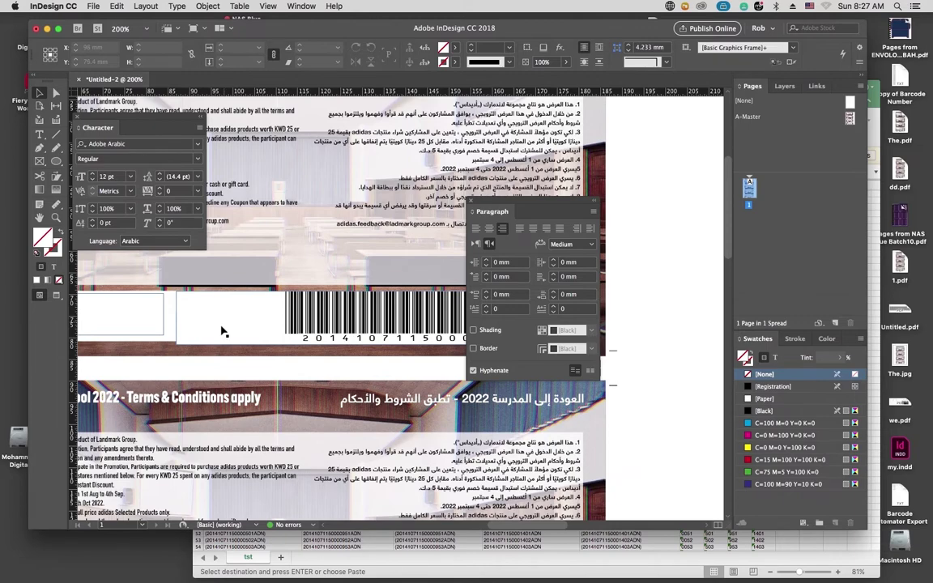
pyautogui.click(180, 322)
pyautogui.moveTo(175, 322); pyautogui.dragTo(105, 332)
pyautogui.scroll(-1, 209, 351)
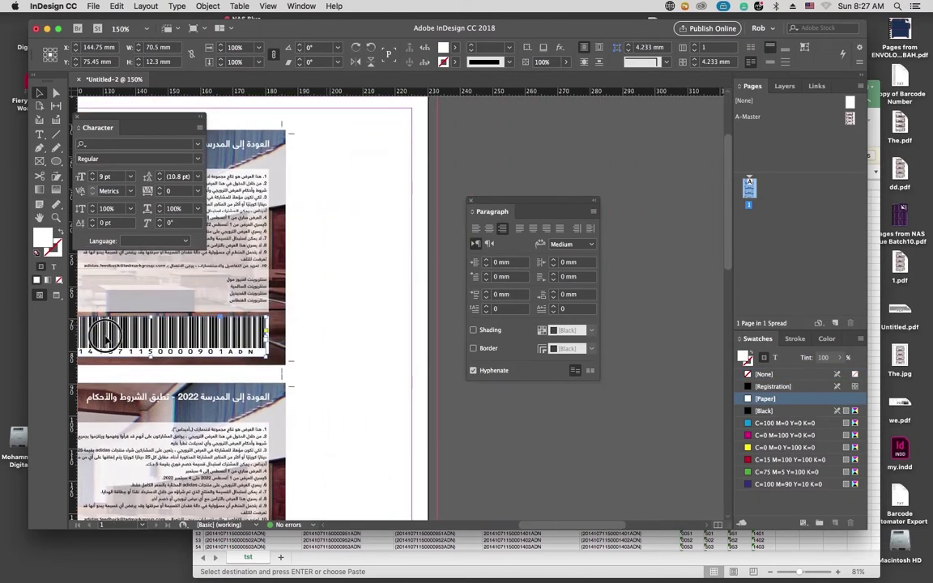
pyautogui.scroll(2, 267, 341)
pyautogui.press('super+equal')
pyautogui.press('super+equal')
pyautogui.press('Left')
pyautogui.press('super+minus')
pyautogui.press('super+minus')
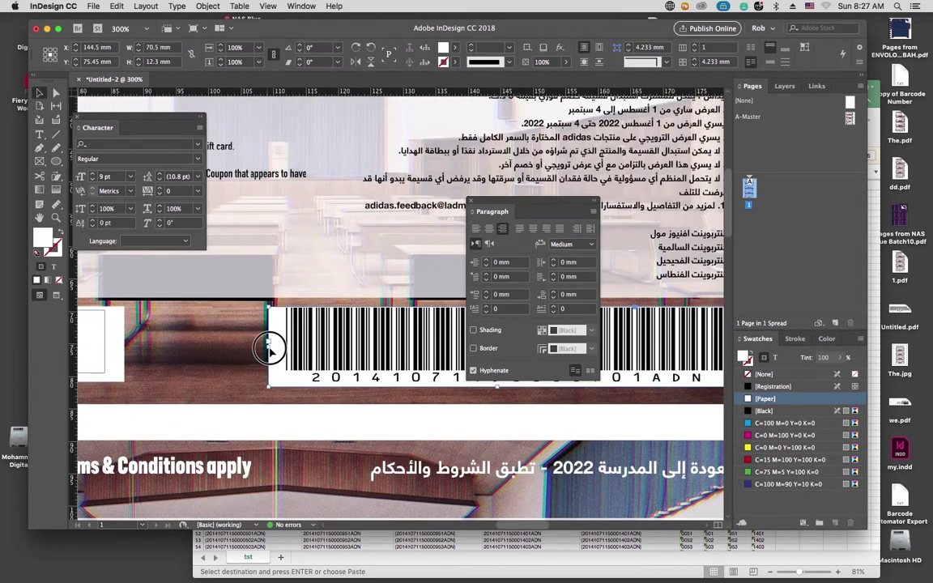
pyautogui.moveTo(268, 347); pyautogui.dragTo(136, 364)
pyautogui.press('super+minus')
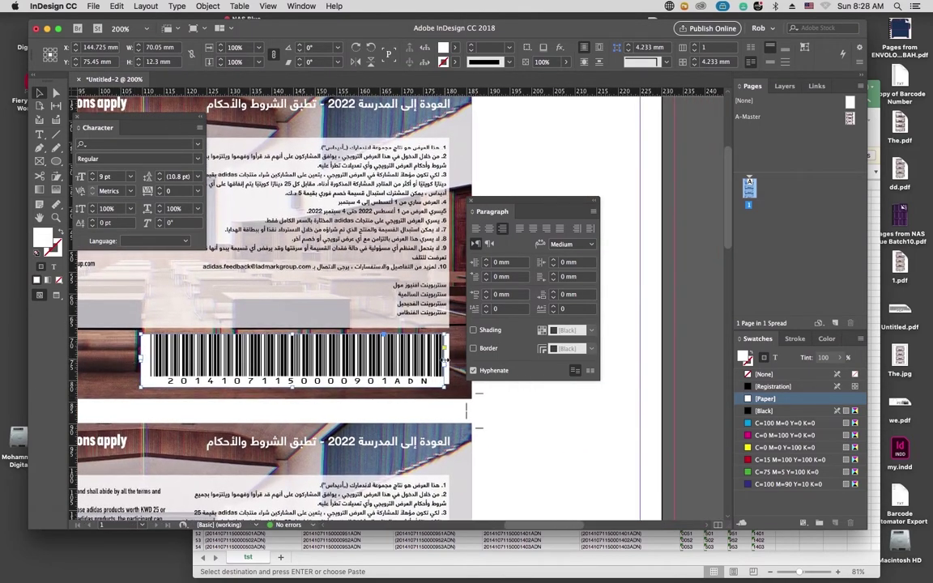
# Step: Extend the barcode frame's right edge to about 71.3 mm total width and centre the barcode in it
pyautogui.moveTo(443, 360); pyautogui.dragTo(449, 361)
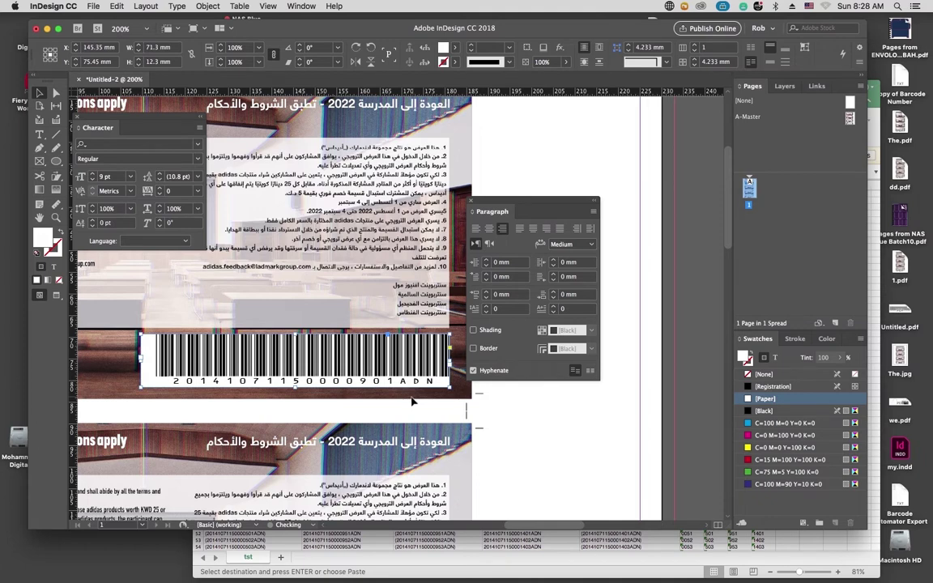
pyautogui.click(488, 229)
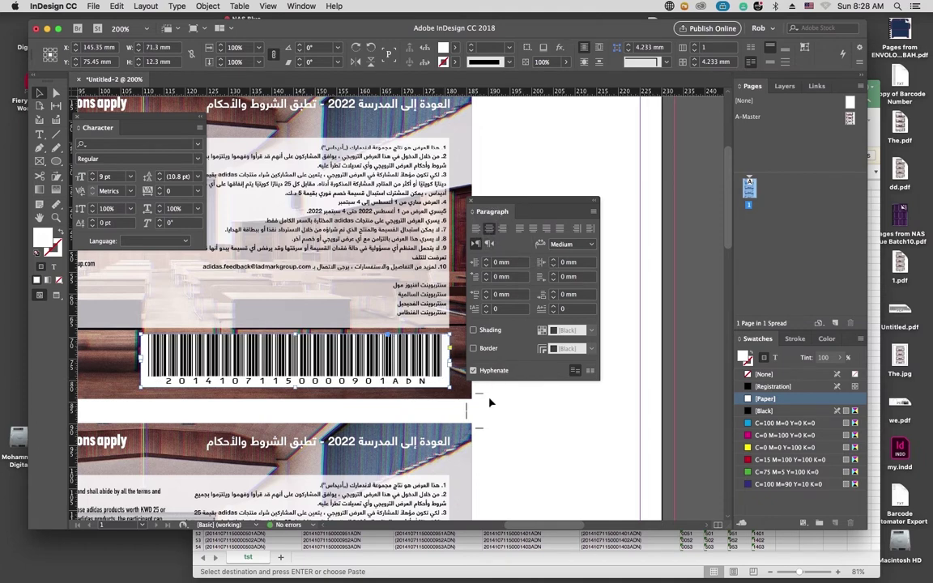
pyautogui.click(456, 403)
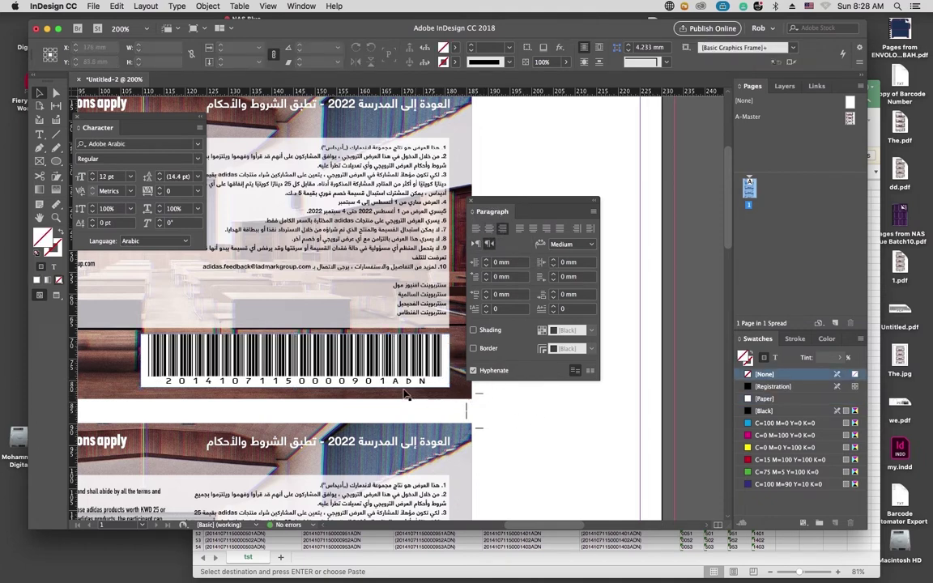
# Step: Try a font size of 10 pt for the barcode
pyautogui.click(346, 366)
pyautogui.click(119, 178)
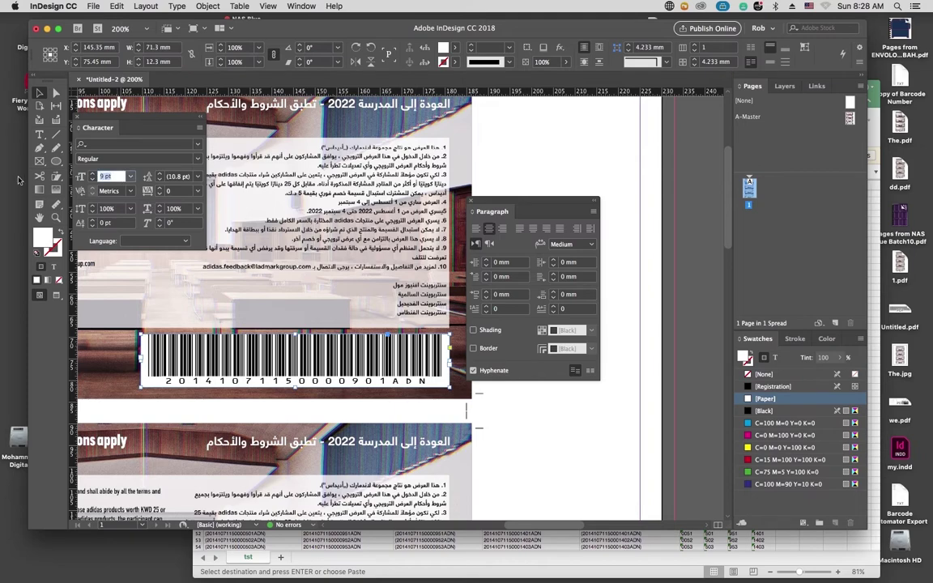
pyautogui.write('10')
pyautogui.press('Return')
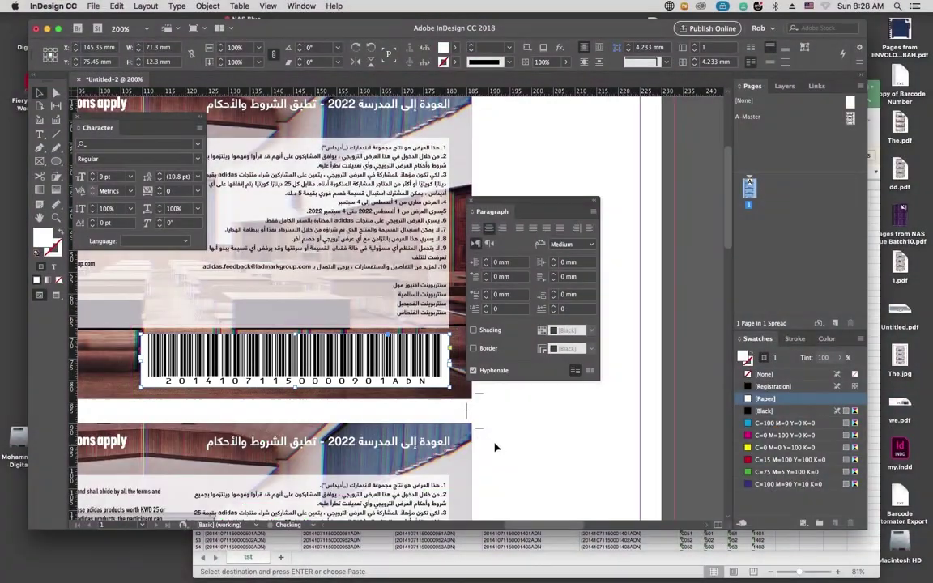
# Step: Nudge the barcode frame up to Y 75.2 mm so it covers the upper edge of the white box
pyautogui.click(486, 444)
pyautogui.press('super+minus')
pyautogui.press('super+minus')
pyautogui.press('super+minus')
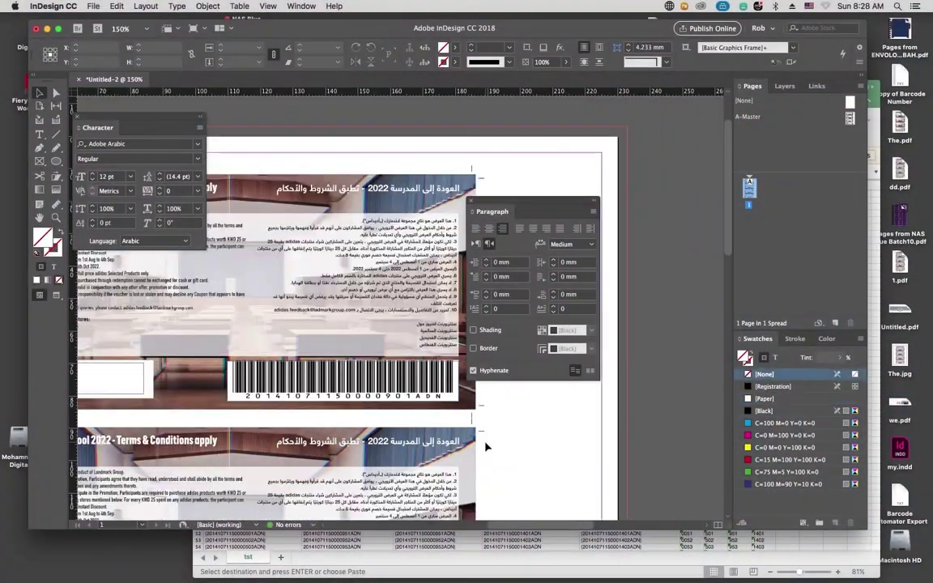
pyautogui.press('super+4')
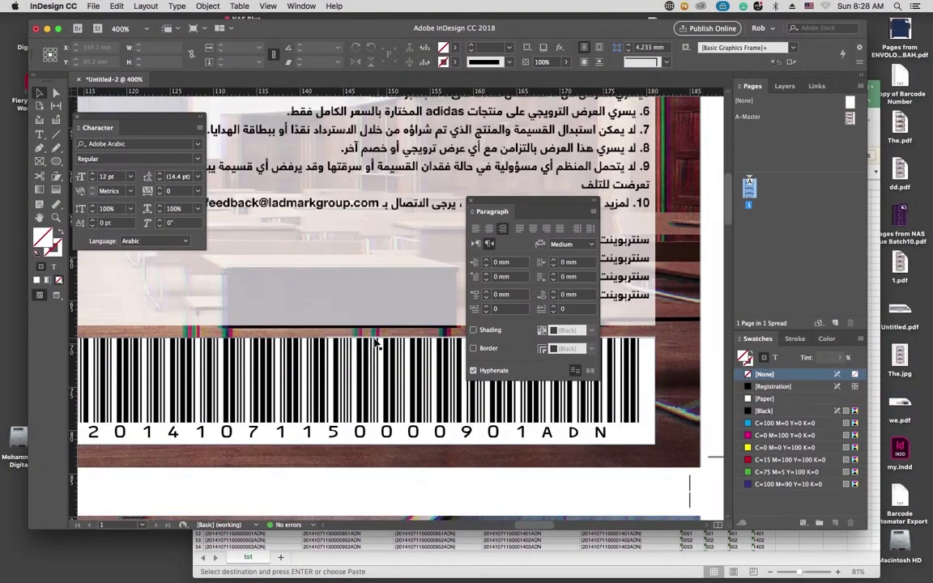
pyautogui.scroll(3, 375, 340)
pyautogui.click(349, 356)
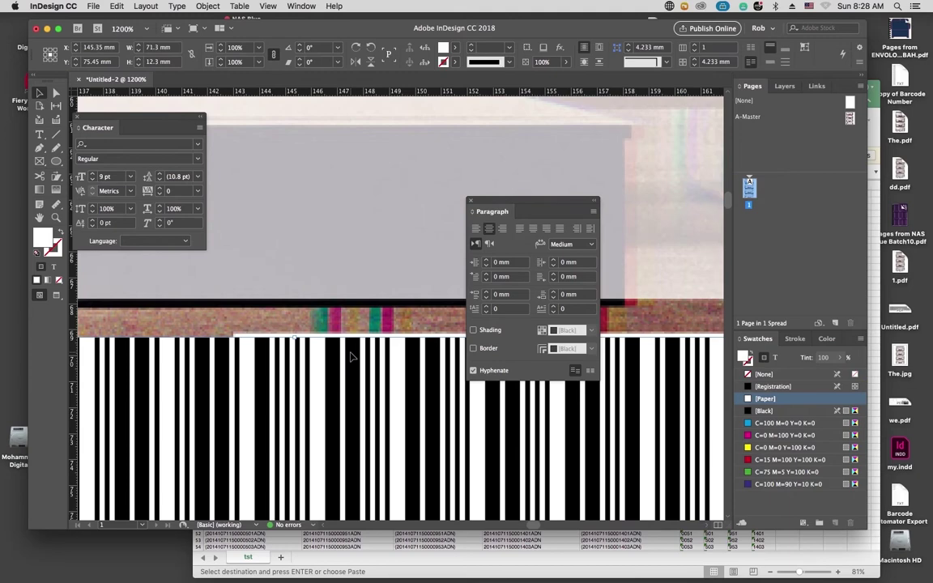
pyautogui.press('Up')
pyautogui.press('Up')
pyautogui.press('Down')
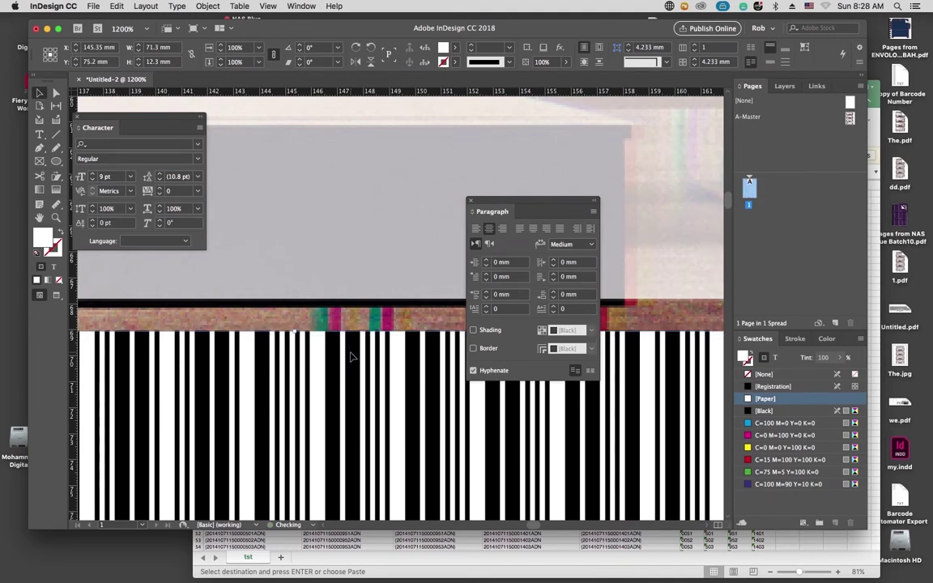
pyautogui.press('super+2')
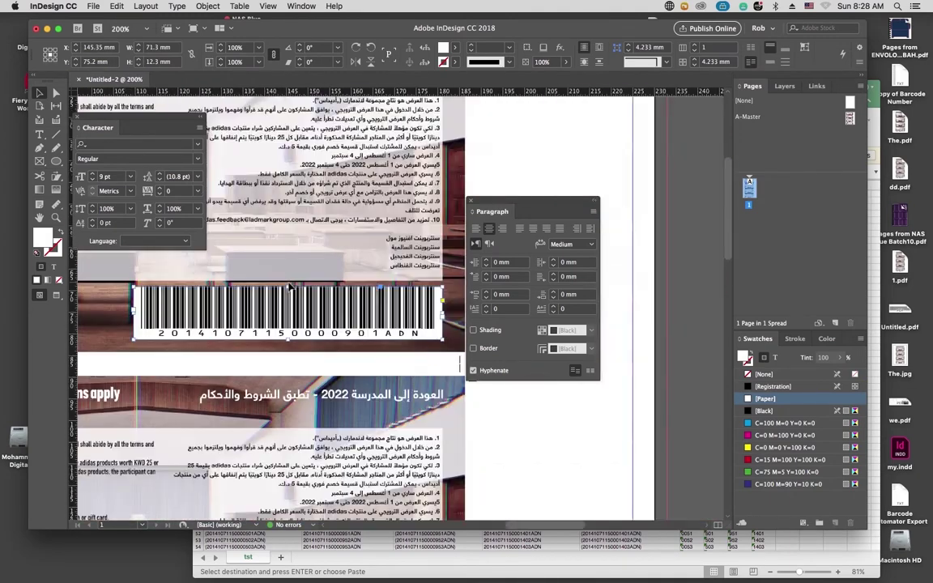
# Step: Delete the sample barcode text, keeping the empty white frame on the first voucher
pyautogui.press('super+shift+a')
pyautogui.moveTo(356, 316)
pyautogui.mouseDown()
pyautogui.moveTo(305, 316)
pyautogui.moveTo(406, 330)
pyautogui.moveTo(302, 317)
pyautogui.moveTo(345, 320)
pyautogui.mouseUp()
pyautogui.scroll(-1, 345, 319)
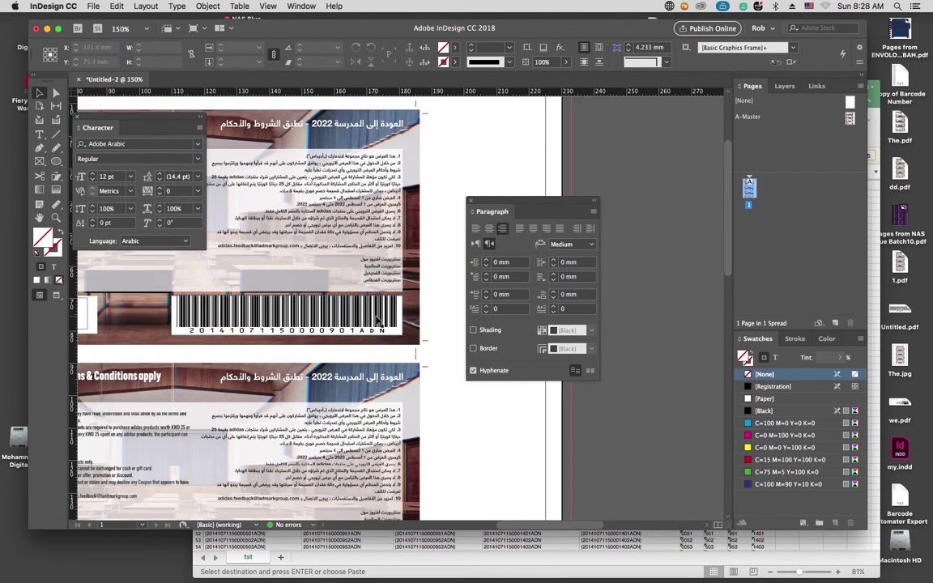
pyautogui.doubleClick(300, 320)
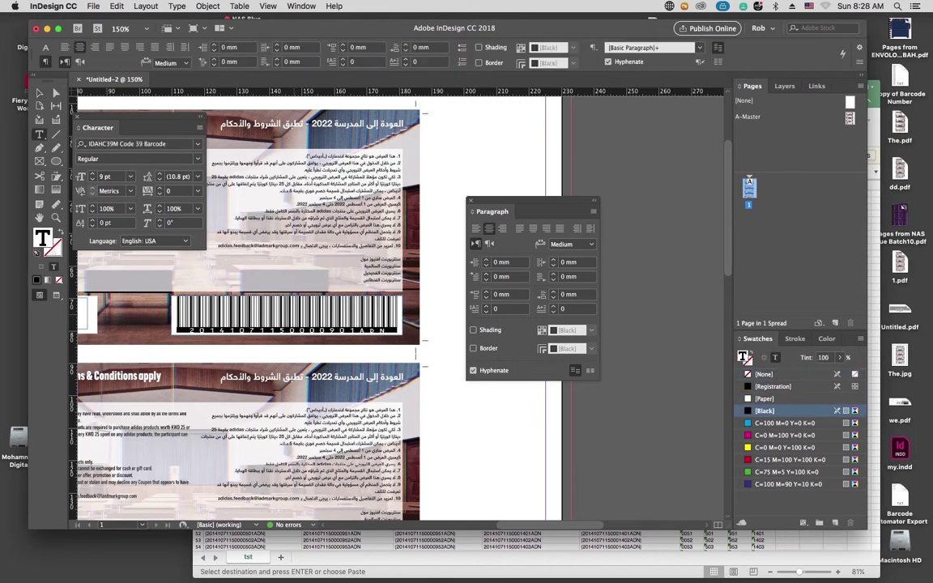
pyautogui.press('super+a')
pyautogui.press('BackSpace')
pyautogui.press('Escape')
pyautogui.moveTo(231, 294); pyautogui.dragTo(482, 293)
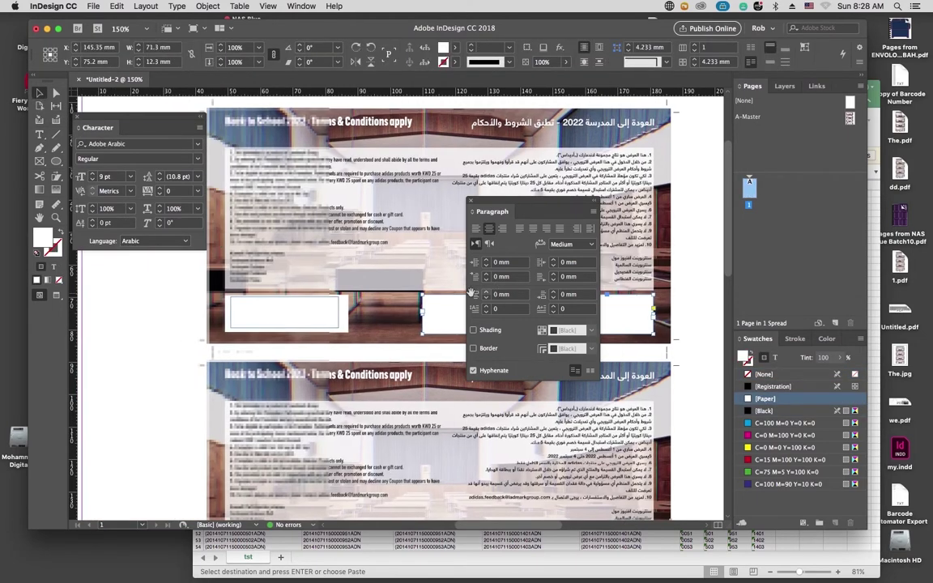
# Step: Close the floating Paragraph and Character panels
pyautogui.scroll(-3, 271, 318)
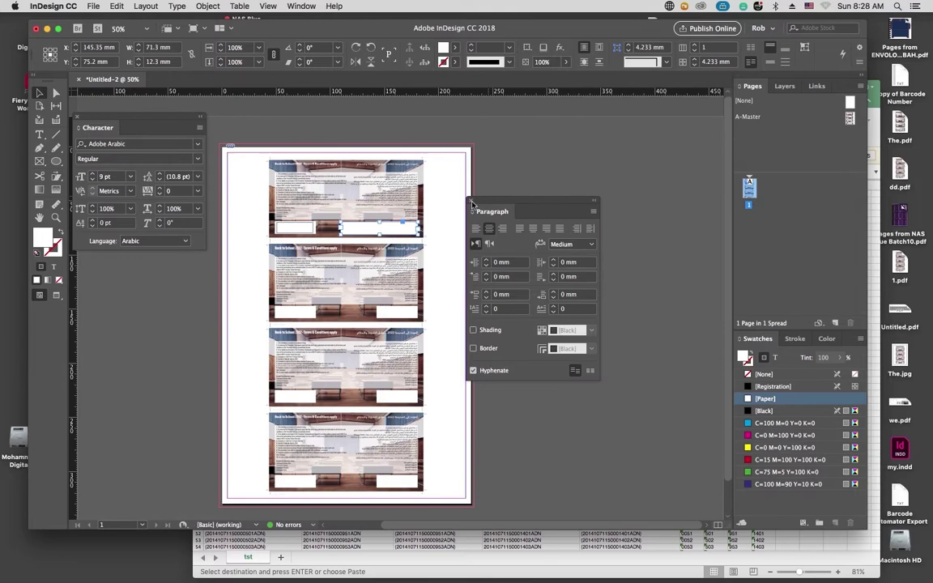
pyautogui.click(470, 201)
pyautogui.click(76, 118)
pyautogui.scroll(1, 351, 223)
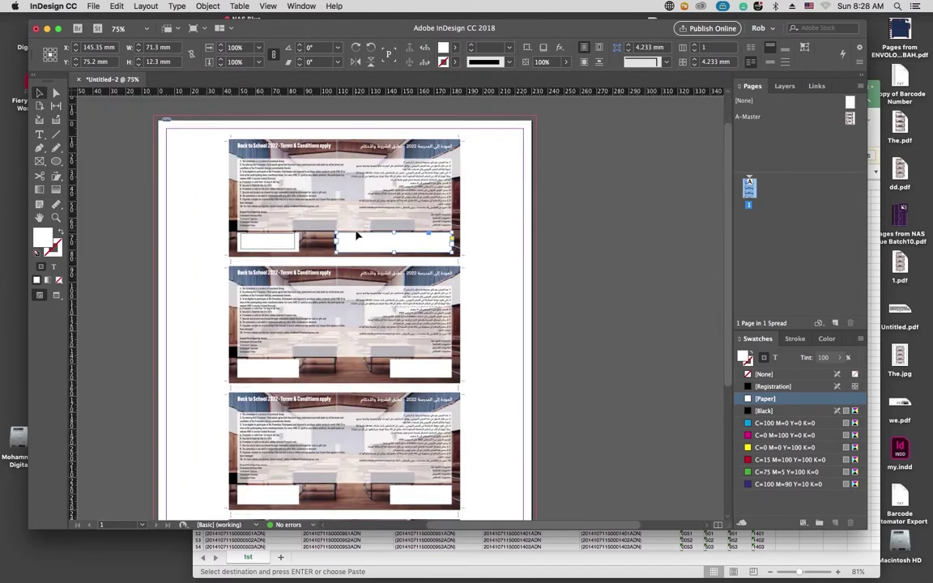
# Step: Reposition the empty number frame inside the first voucher's small white box, at X 67.4 mm and Y 74.8 mm
pyautogui.click(273, 241)
pyautogui.scroll(1, 277, 245)
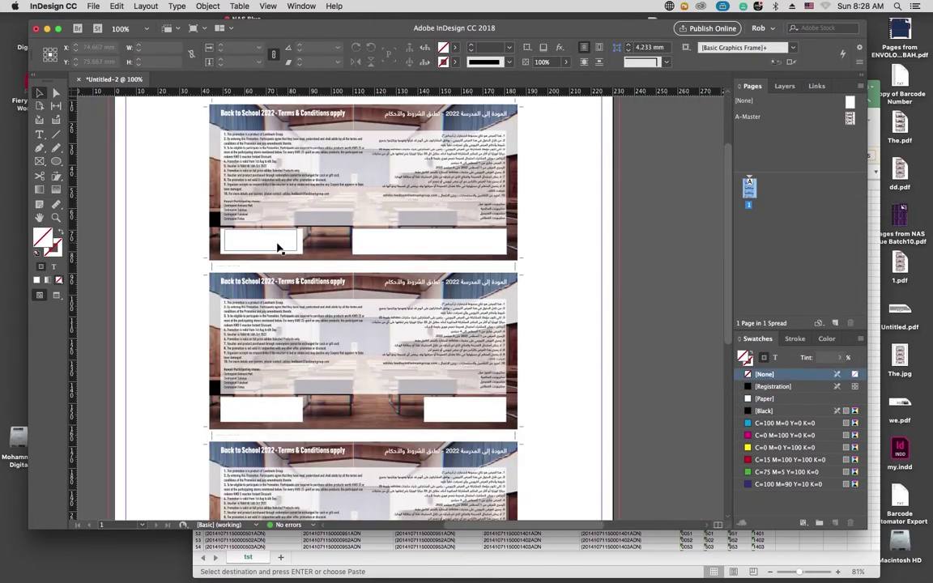
pyautogui.scroll(2, 277, 245)
pyautogui.moveTo(276, 244); pyautogui.dragTo(266, 238)
pyautogui.scroll(2, 269, 238)
pyautogui.scroll(-2, 265, 246)
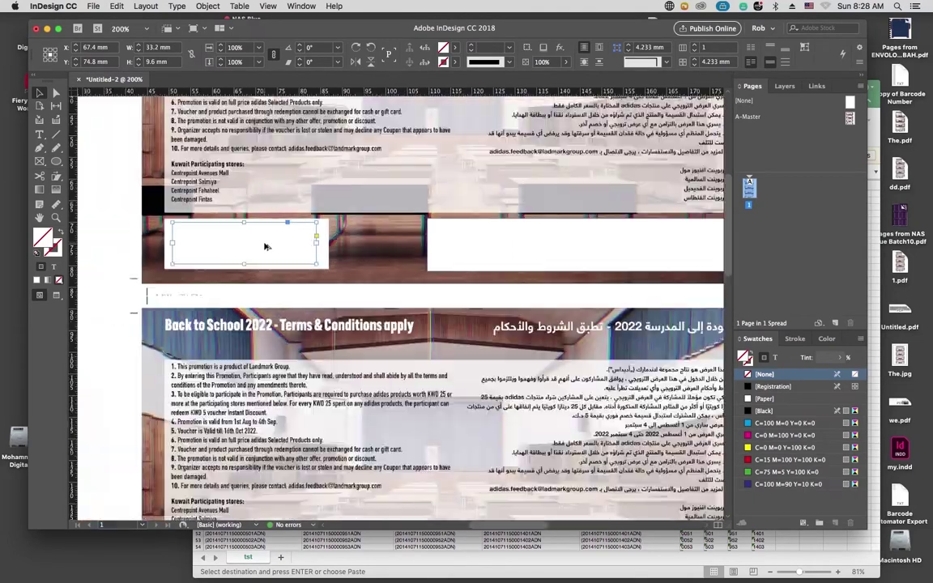
pyautogui.scroll(-2, 266, 245)
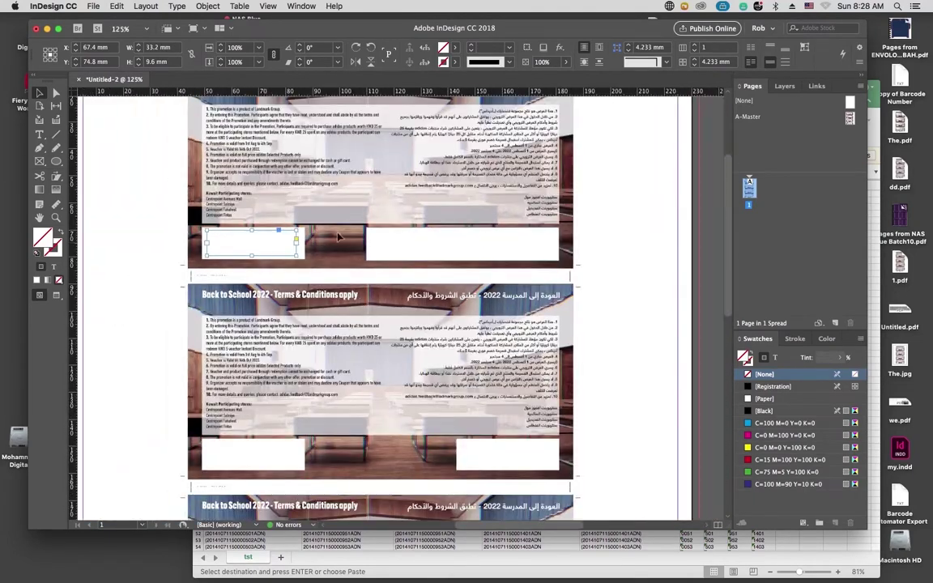
# Step: Copy the number and barcode frames onto the second voucher and nudge the copied barcode frame up to Y 153.29 mm
pyautogui.click(474, 455)
pyautogui.scroll(-1, 497, 438)
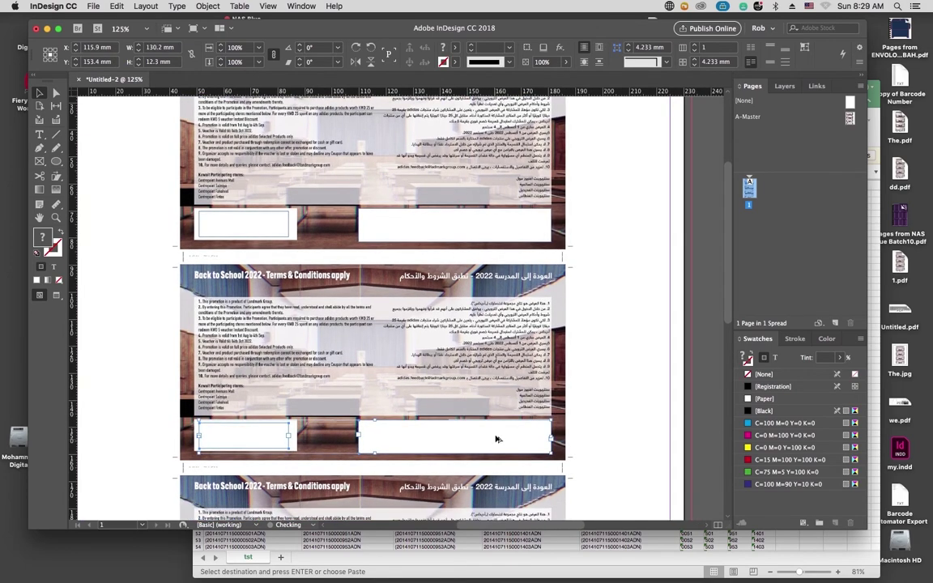
pyautogui.scroll(4, 497, 439)
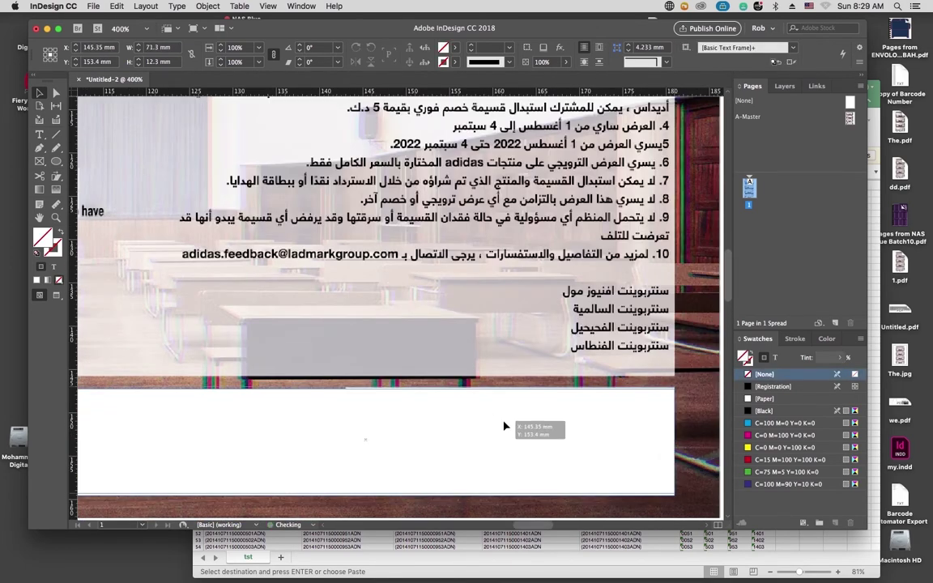
pyautogui.click(652, 406)
pyautogui.scroll(4, 652, 405)
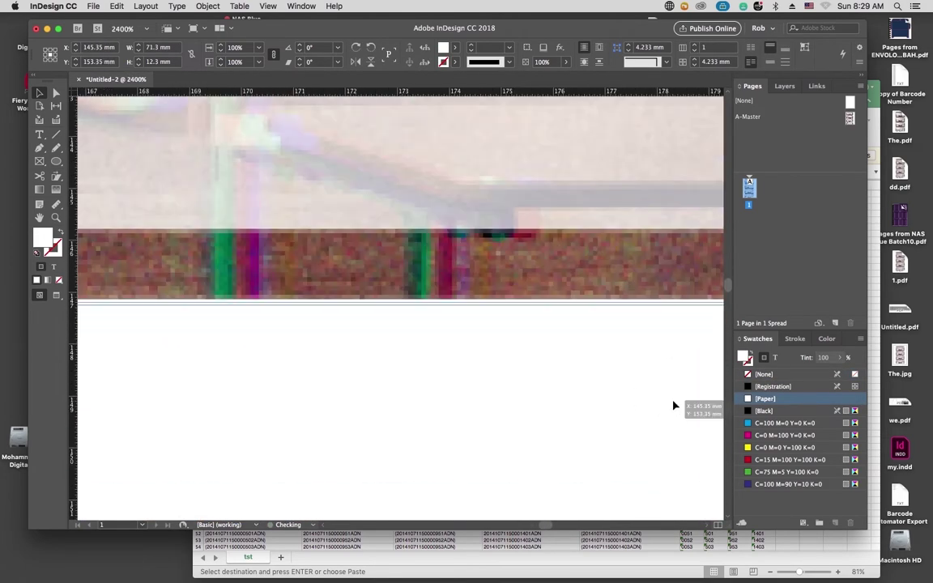
pyautogui.scroll(-8, 565, 401)
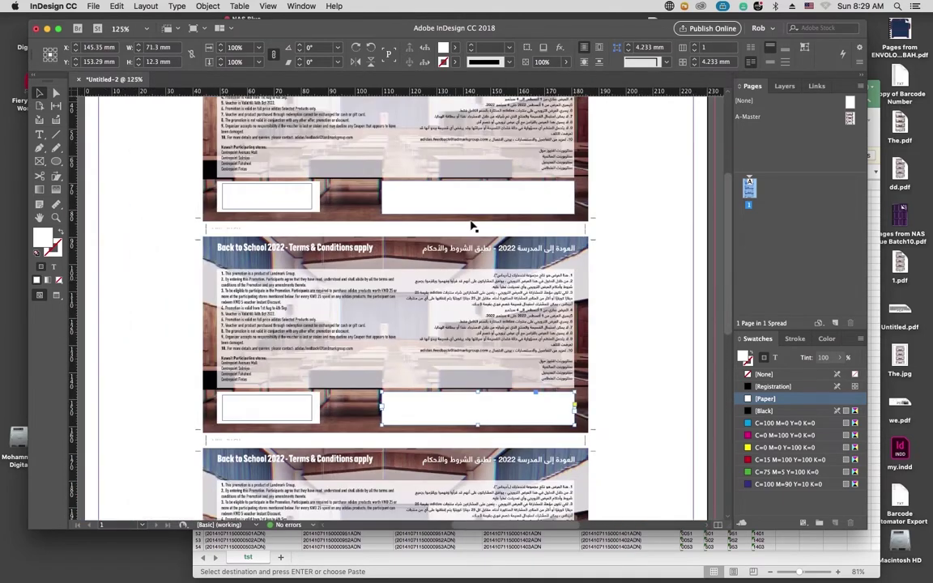
# Step: Duplicate the second voucher's number and barcode frames onto the third voucher, with the pair at Y 231.15 mm
pyautogui.keyDown('shift'); pyautogui.click(284, 412); pyautogui.keyUp('shift')
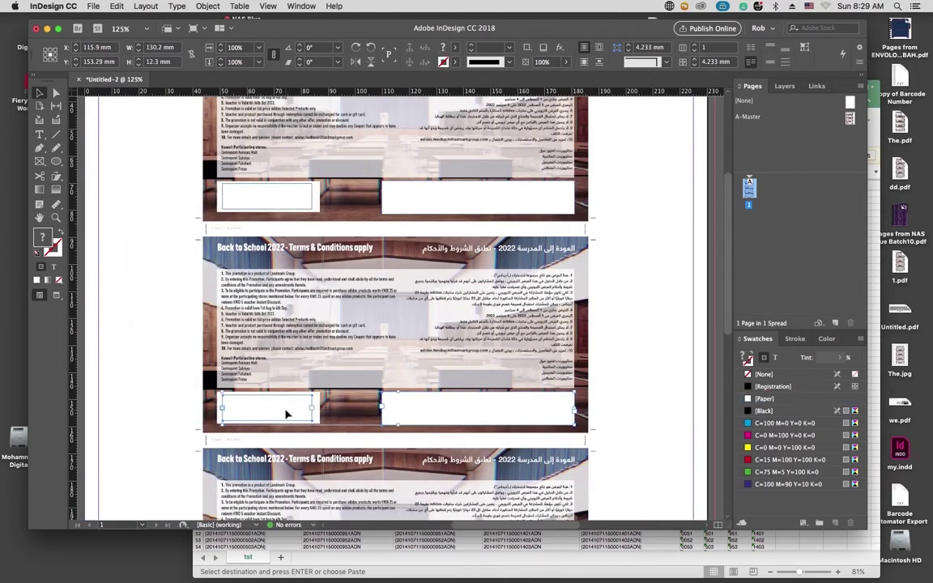
pyautogui.click(259, 405)
pyautogui.scroll(3, 258, 404)
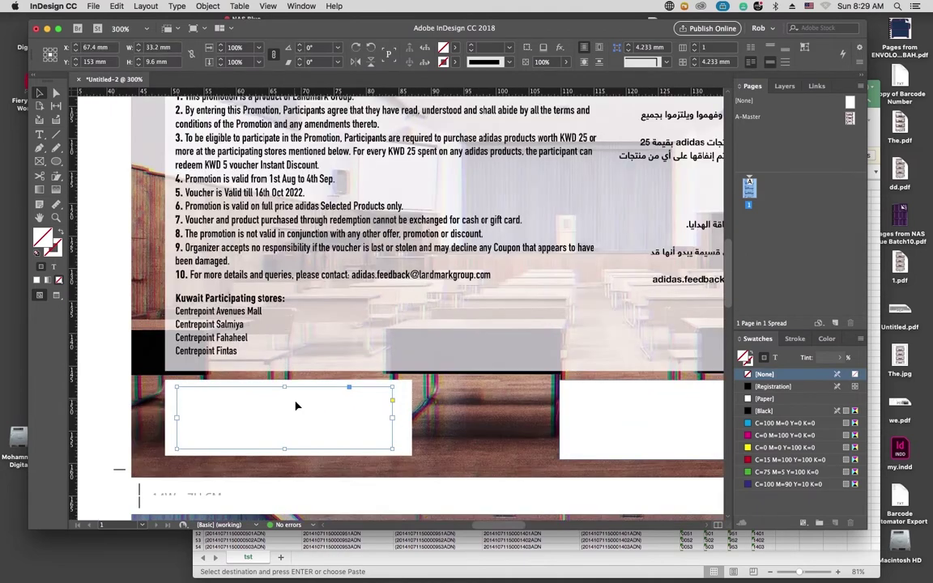
pyautogui.scroll(-2, 295, 405)
pyautogui.keyDown('shift'); pyautogui.click(495, 416); pyautogui.keyUp('shift')
pyautogui.scroll(-2, 477, 412)
pyautogui.moveTo(477, 412)
pyautogui.mouseDown()
pyautogui.moveTo(452, 233)
pyautogui.moveTo(465, 347)
pyautogui.moveTo(460, 405)
pyautogui.mouseUp()
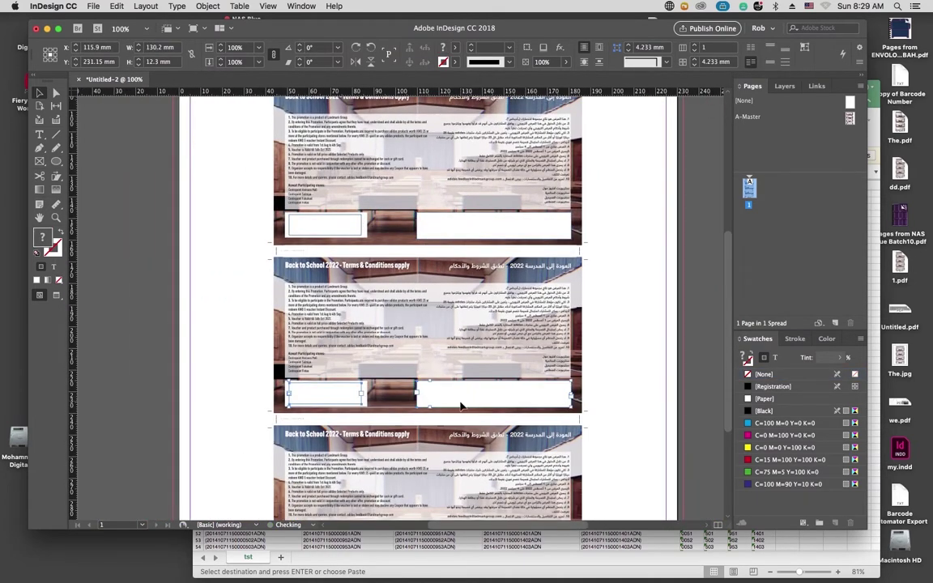
# Step: Duplicate the number and barcode frame pair onto the fourth voucher and deselect it
pyautogui.scroll(-3, 474, 400)
pyautogui.moveTo(483, 265); pyautogui.dragTo(502, 429)
pyautogui.click(487, 358)
pyautogui.scroll(5, 488, 357)
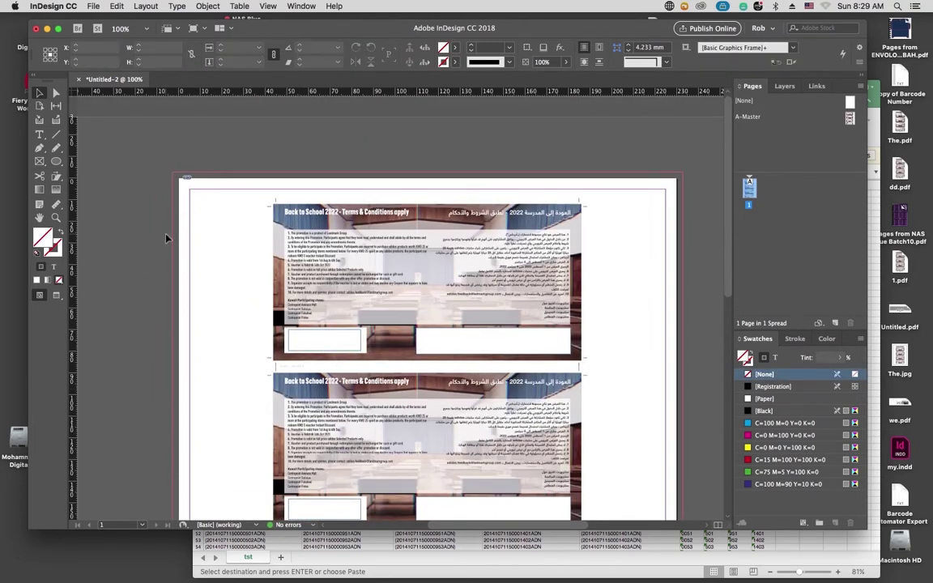
# Step: Load TXT from the Land Mark folder as the data merge source and enlarge the Data Merge panel to list every field
pyautogui.press('super+F10')
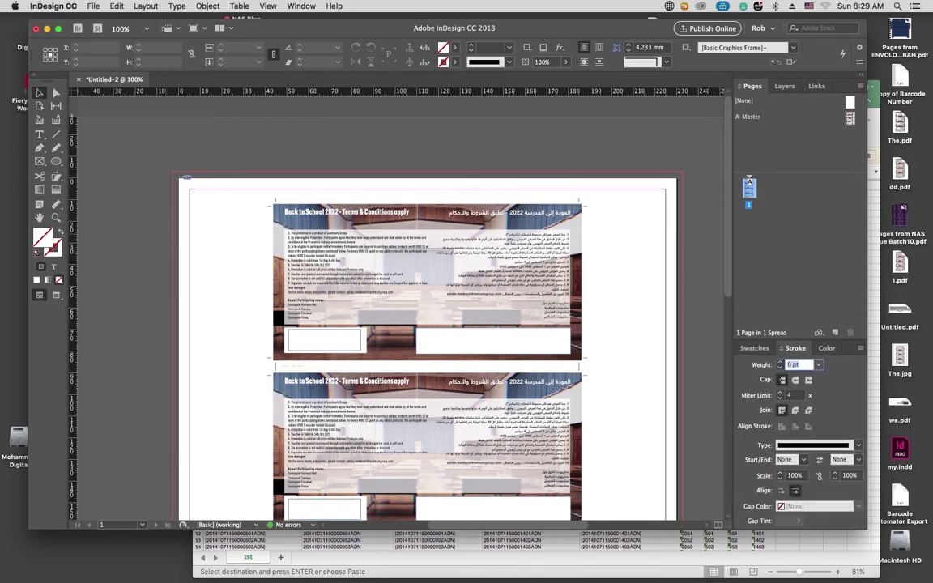
pyautogui.press('super+alt+F11')
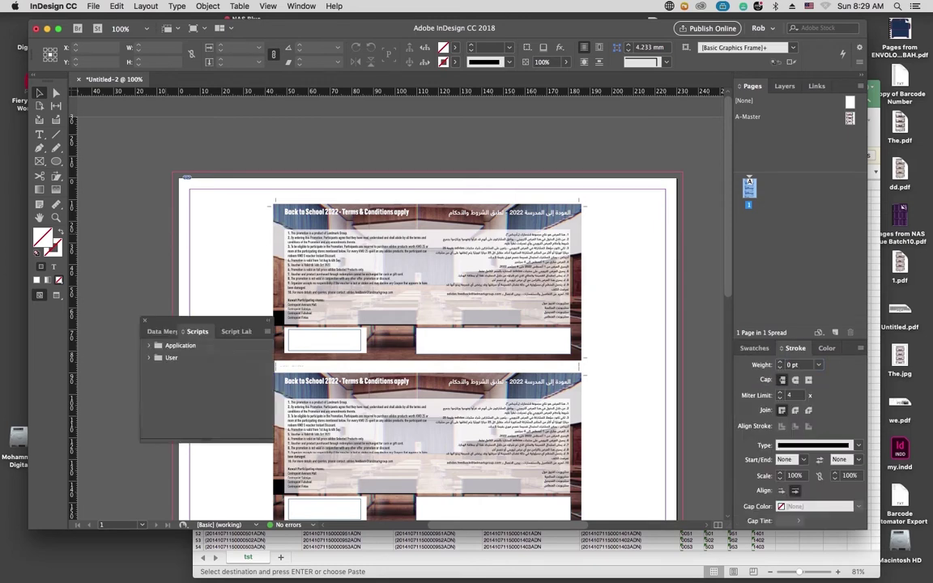
pyautogui.moveTo(178, 324); pyautogui.dragTo(122, 209)
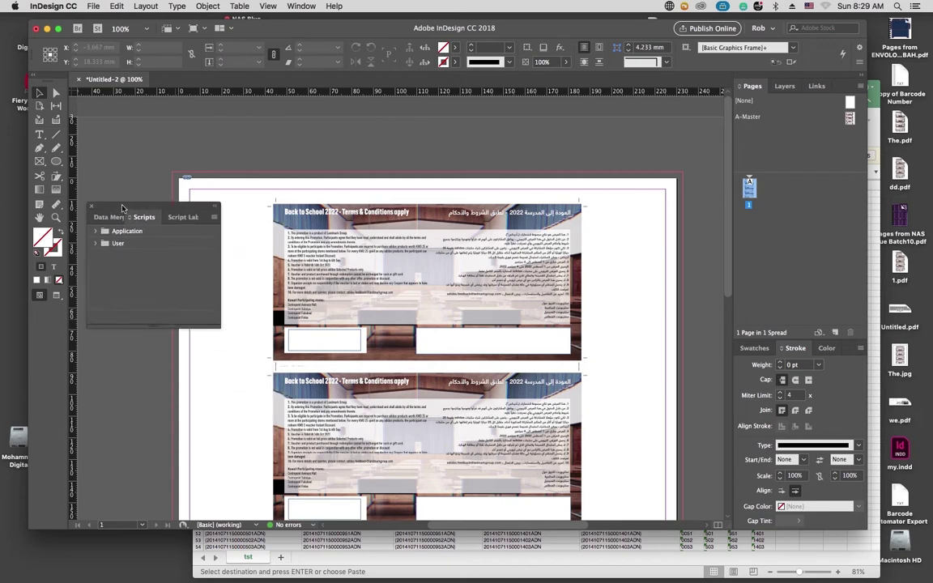
pyautogui.click(106, 216)
pyautogui.click(213, 223)
pyautogui.click(243, 221)
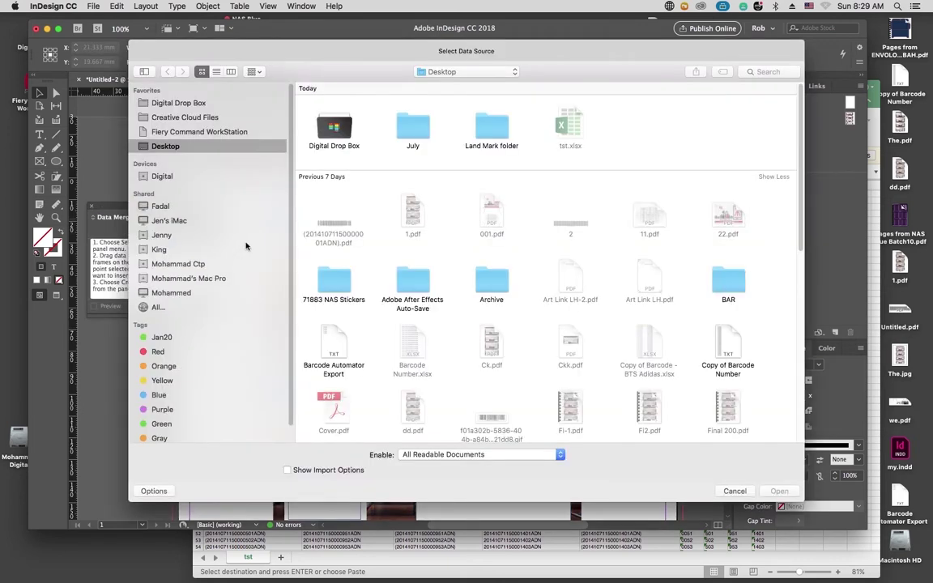
pyautogui.doubleClick(491, 128)
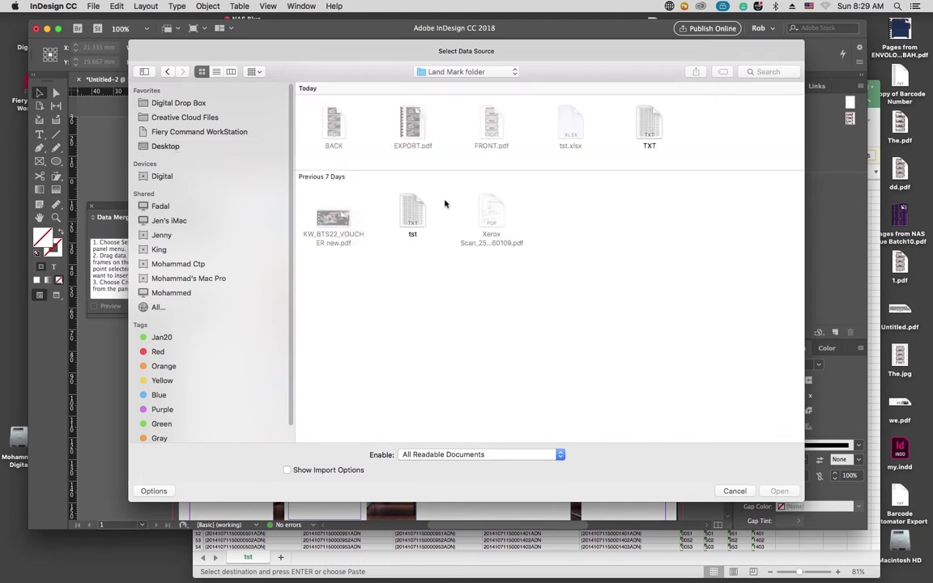
pyautogui.doubleClick(650, 127)
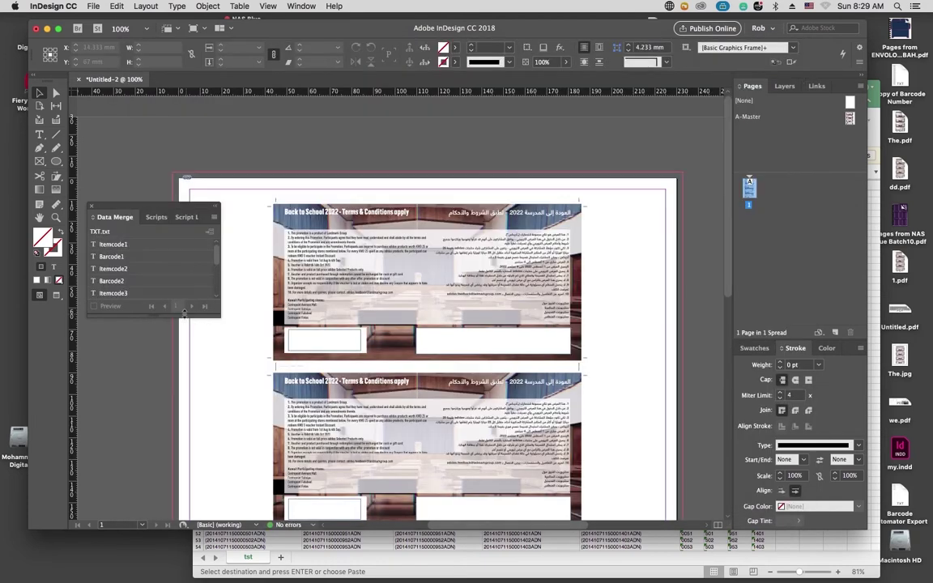
pyautogui.moveTo(164, 329); pyautogui.dragTo(149, 479)
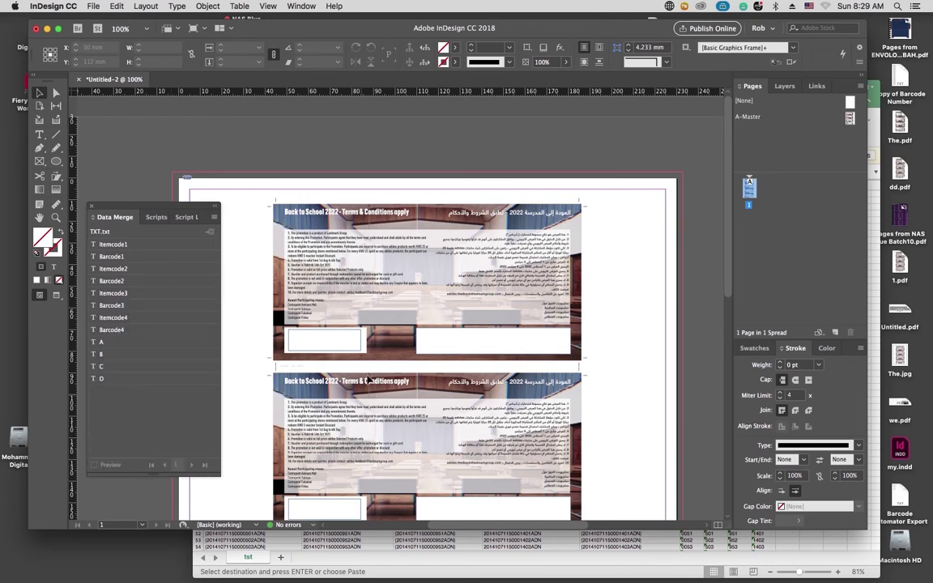
# Step: Insert the Barcode1, Barcode2, Barcode3 and Barcode4 merge fields into the barcode frames of the four vouchers in order
pyautogui.click(307, 347)
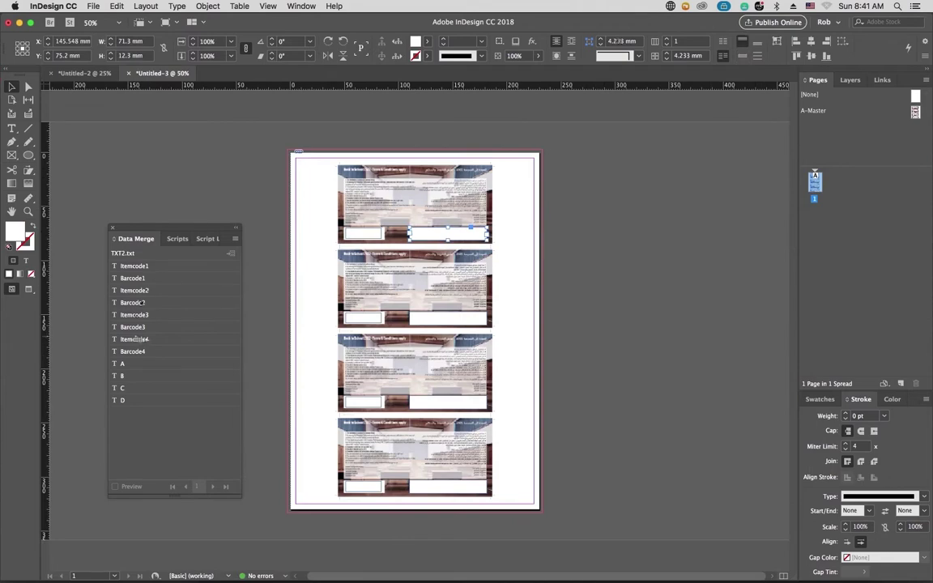
pyautogui.click(146, 277)
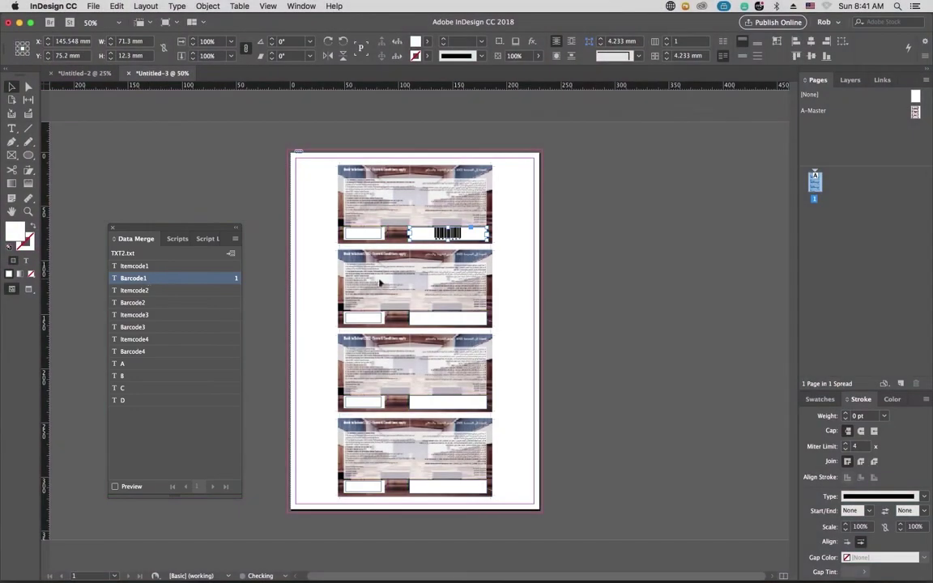
pyautogui.click(415, 322)
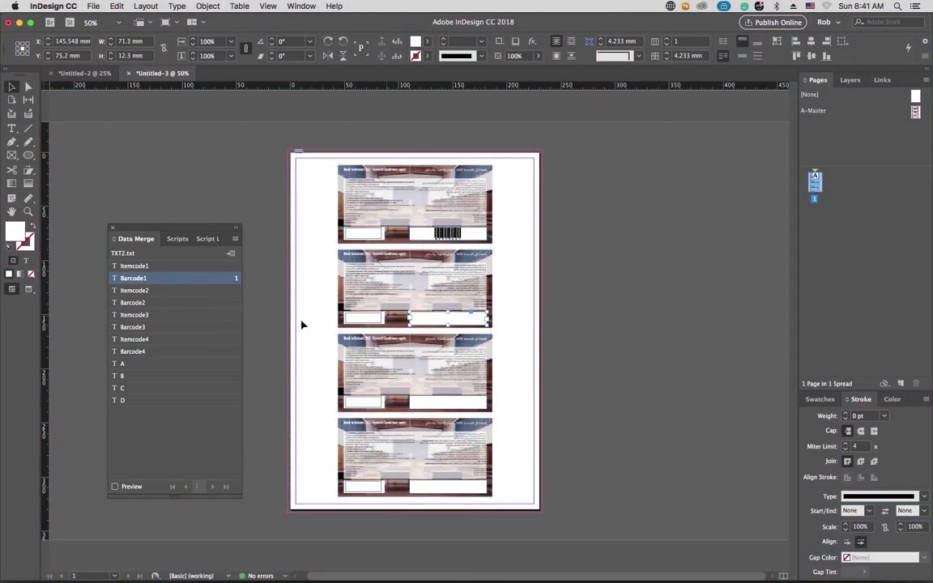
pyautogui.click(151, 303)
pyautogui.click(434, 403)
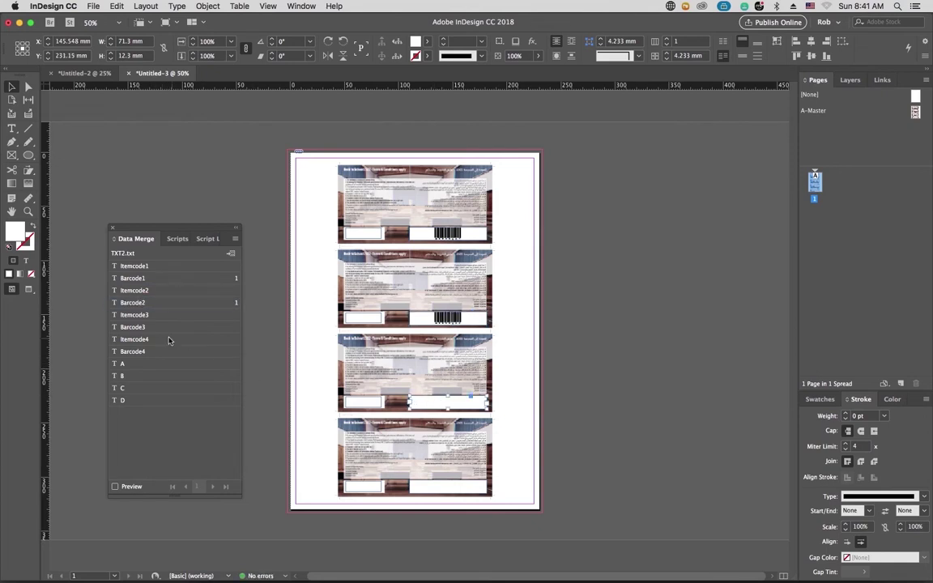
pyautogui.click(158, 330)
pyautogui.click(445, 483)
pyautogui.click(130, 351)
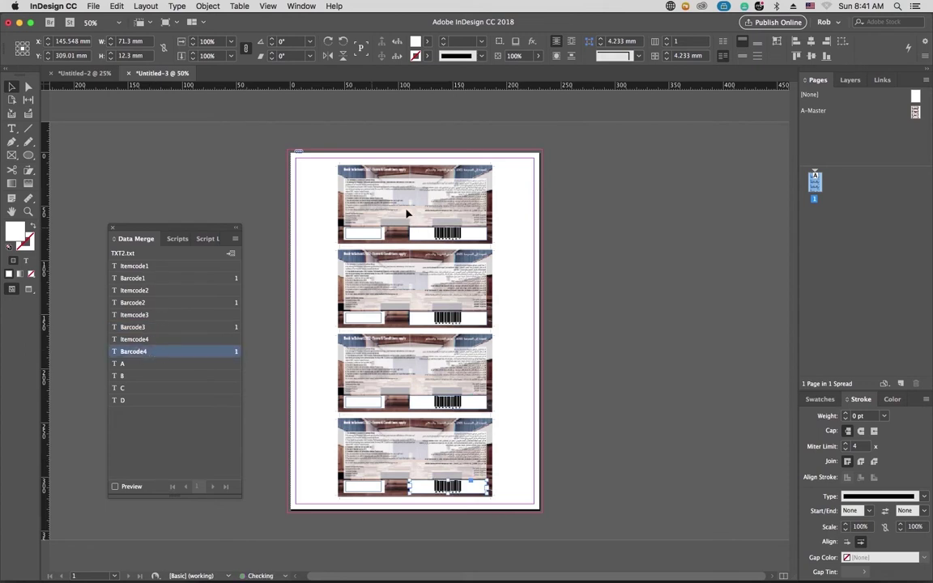
# Step: Insert the A, B, C and D merge fields into the number frames of the four vouchers in order
pyautogui.click(363, 236)
pyautogui.click(188, 363)
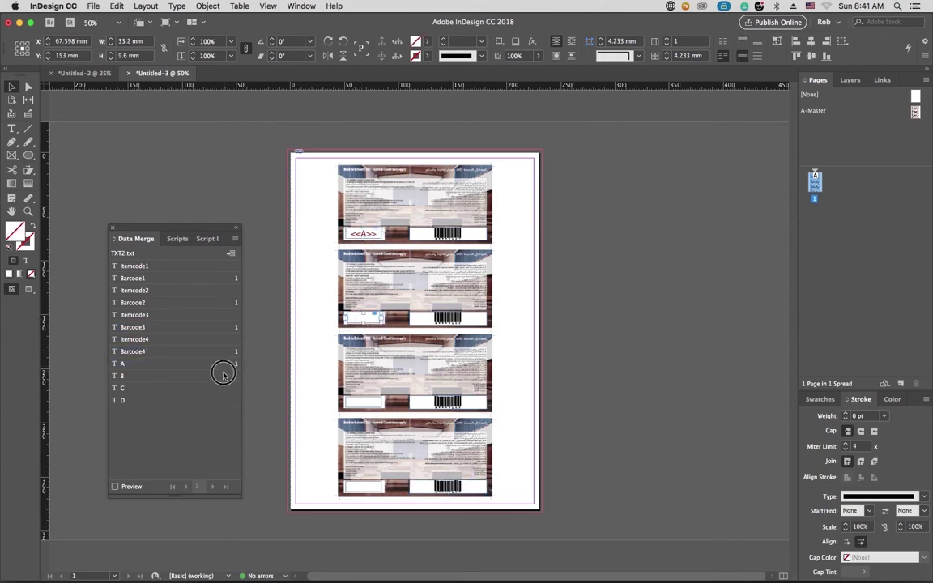
pyautogui.click(223, 375)
pyautogui.click(376, 408)
pyautogui.click(376, 410)
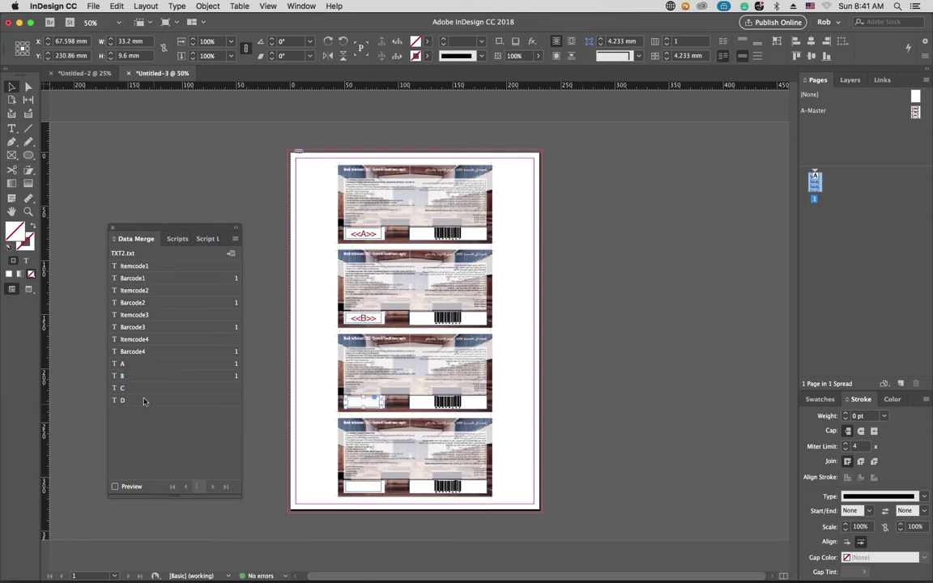
pyautogui.click(138, 388)
pyautogui.click(368, 485)
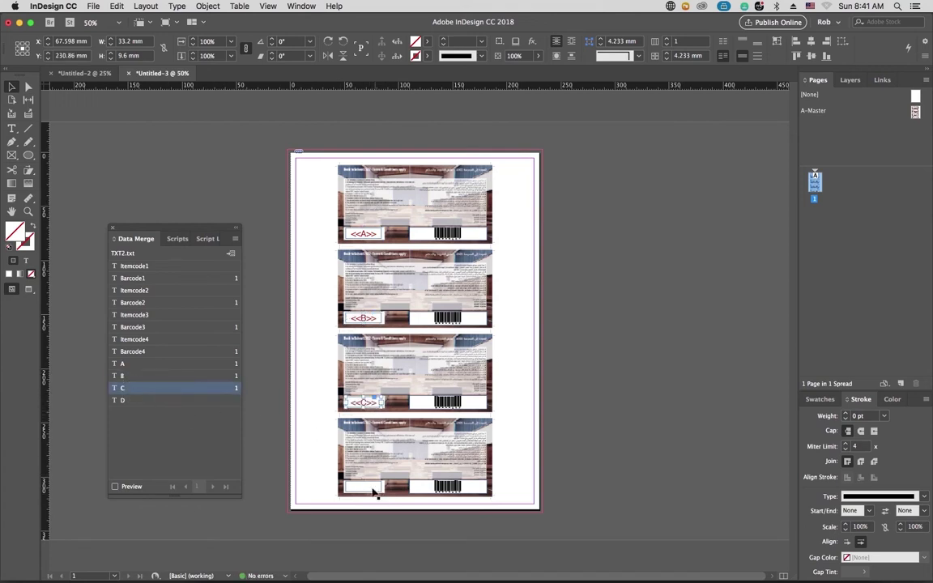
pyautogui.click(164, 402)
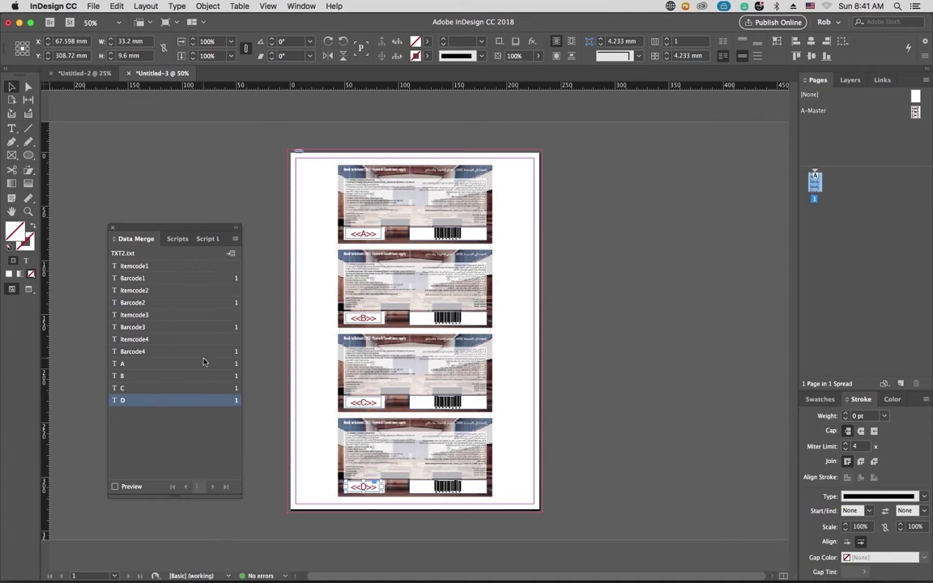
# Step: Create the merged document from all records with a single record per page, and dismiss the overset text report
pyautogui.click(231, 254)
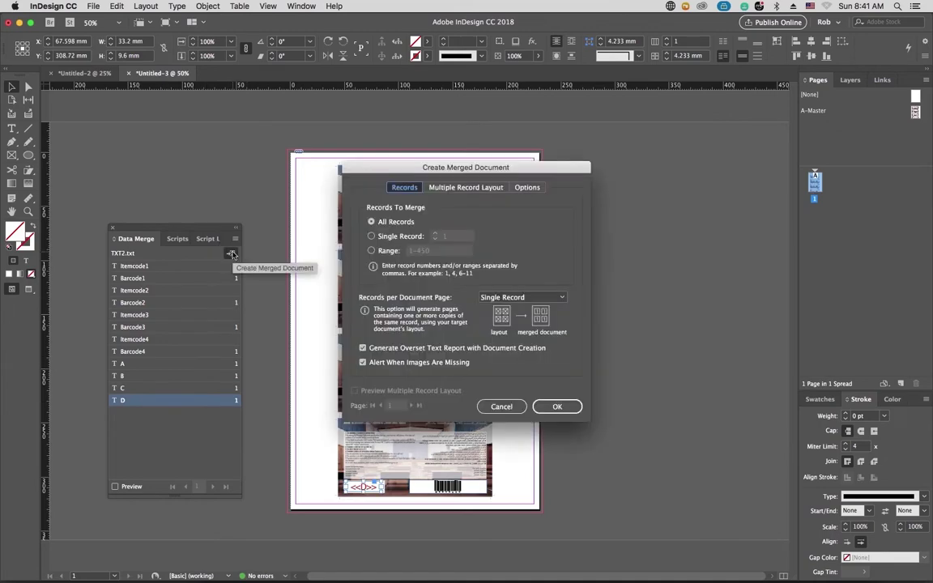
pyautogui.click(567, 408)
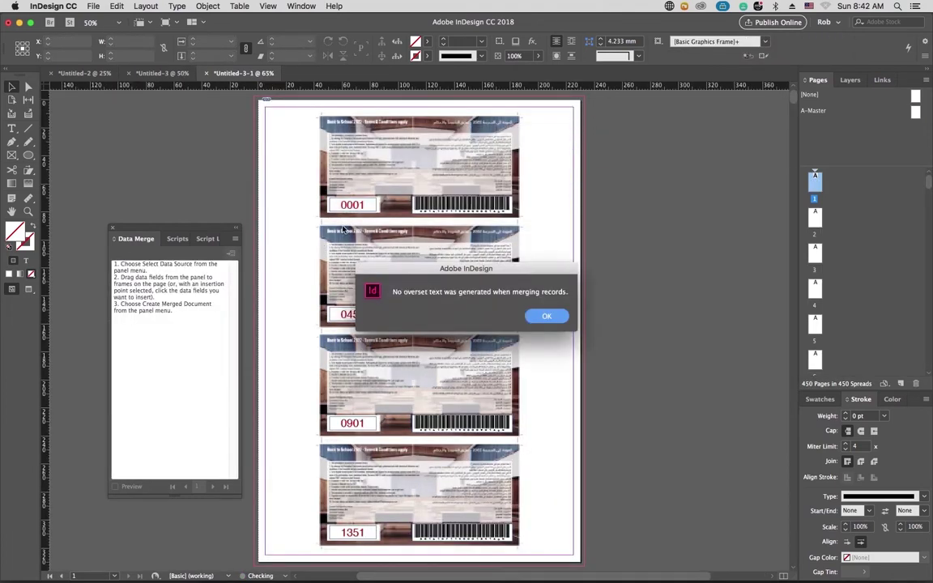
pyautogui.click(547, 314)
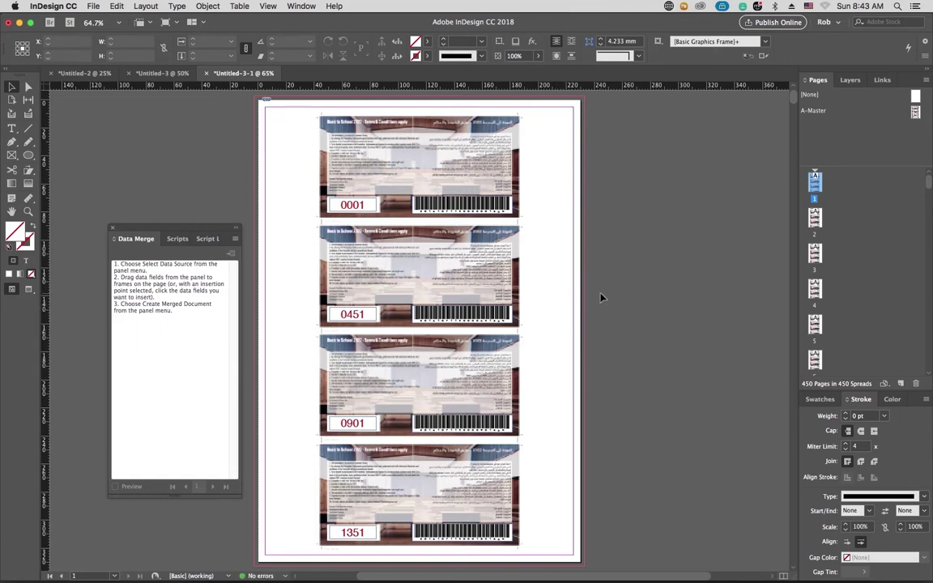
# Step: Page through the merged document and check the voucher numbers and barcodes on the early and final pages
pyautogui.click(815, 221)
pyautogui.doubleClick(816, 224)
pyautogui.hotkey('shift', 'pagedown')
pyautogui.hotkey('shift', 'pagedown')
pyautogui.hotkey('shift', 'pagedown')
pyautogui.hotkey('shift', 'pagedown')
pyautogui.hotkey('shift', 'pagedown')
pyautogui.hotkey('shift', 'pagedown')
pyautogui.hotkey('shift', 'pagedown')
pyautogui.hotkey('shift', 'pagedown')
pyautogui.hotkey('shift', 'pagedown')
pyautogui.hotkey('shift', 'pagedown')
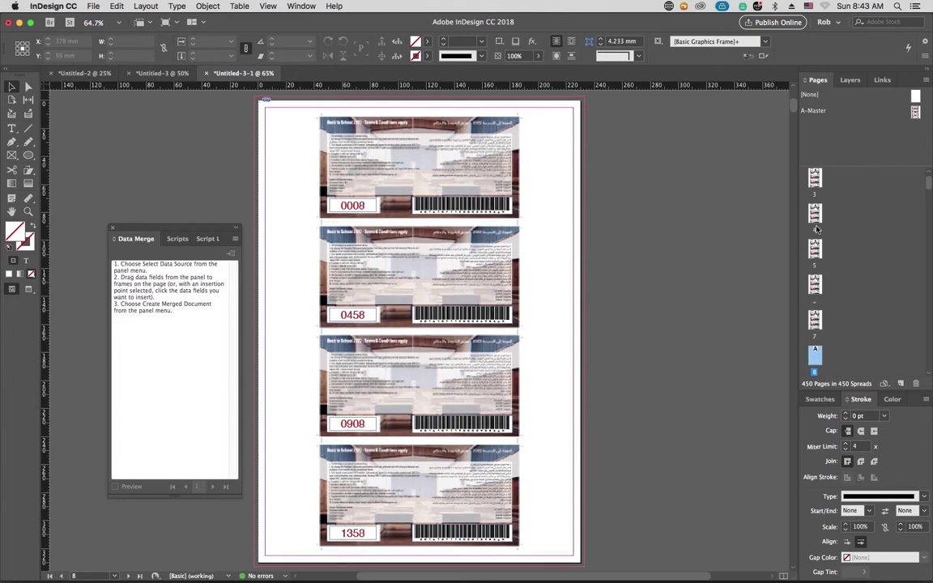
pyautogui.hotkey('shift', 'pagedown')
pyautogui.hotkey('shift', 'pagedown')
pyautogui.hotkey('shift', 'pagedown')
pyautogui.hotkey('shift', 'pagedown')
pyautogui.hotkey('shift', 'pagedown')
pyautogui.hotkey('shift', 'pagedown')
pyautogui.hotkey('shift', 'pagedown')
pyautogui.hotkey('shift', 'pagedown')
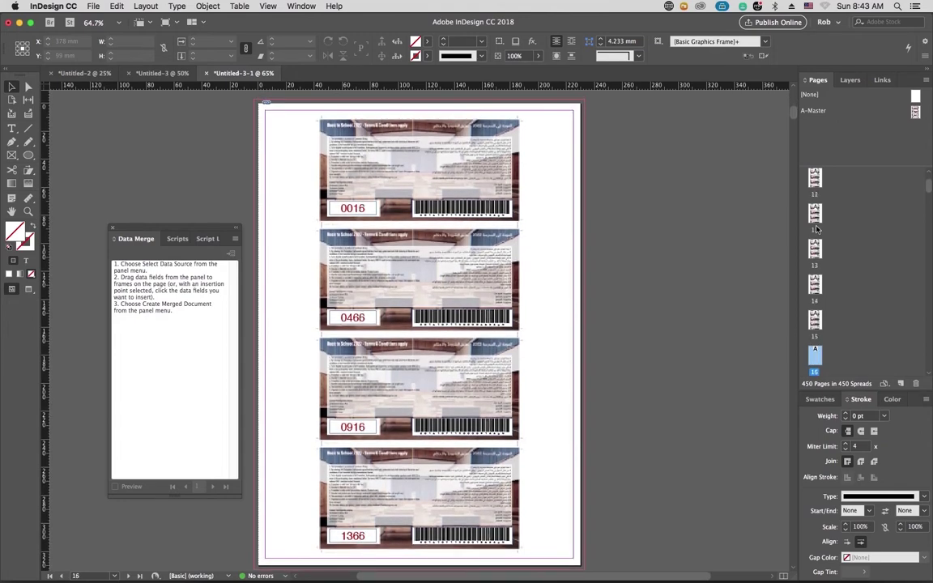
pyautogui.hotkey('shift', 'pagedown')
pyautogui.hotkey('shift', 'pagedown')
pyautogui.hotkey('shift', 'pagedown')
pyautogui.hotkey('shift', 'pagedown')
pyautogui.hotkey('shift', 'pagedown')
pyautogui.hotkey('shift', 'pagedown')
pyautogui.hotkey('shift', 'pagedown')
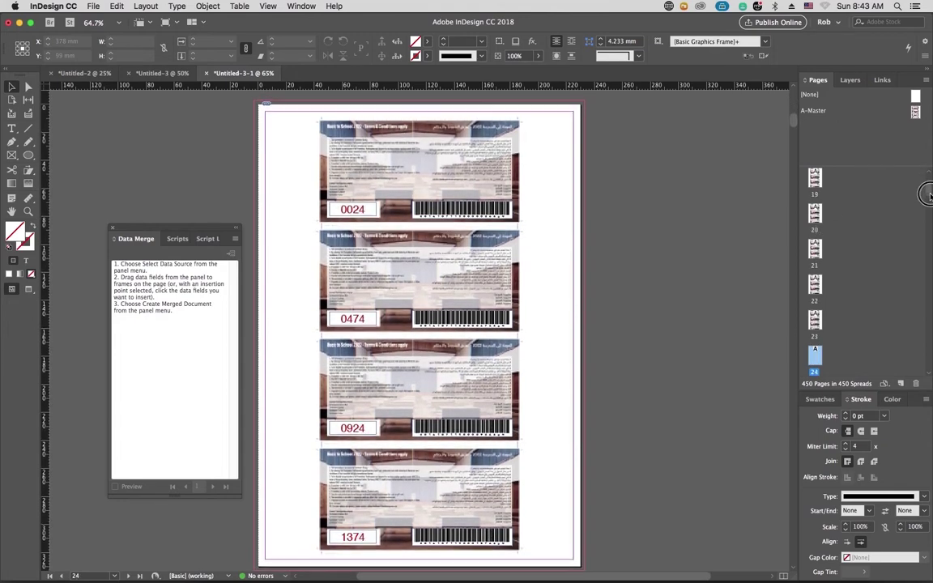
pyautogui.moveTo(929, 186); pyautogui.dragTo(927, 402)
pyautogui.doubleClick(818, 355)
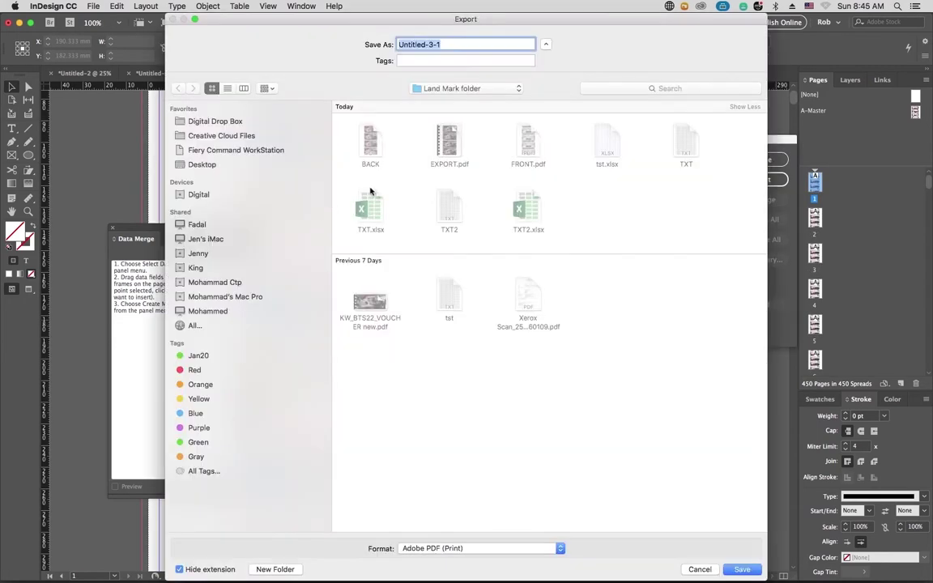
# Step: Export the merged document as a print PDF named PART FRONT in Land Mark folder
pyautogui.write('PART FRONT')
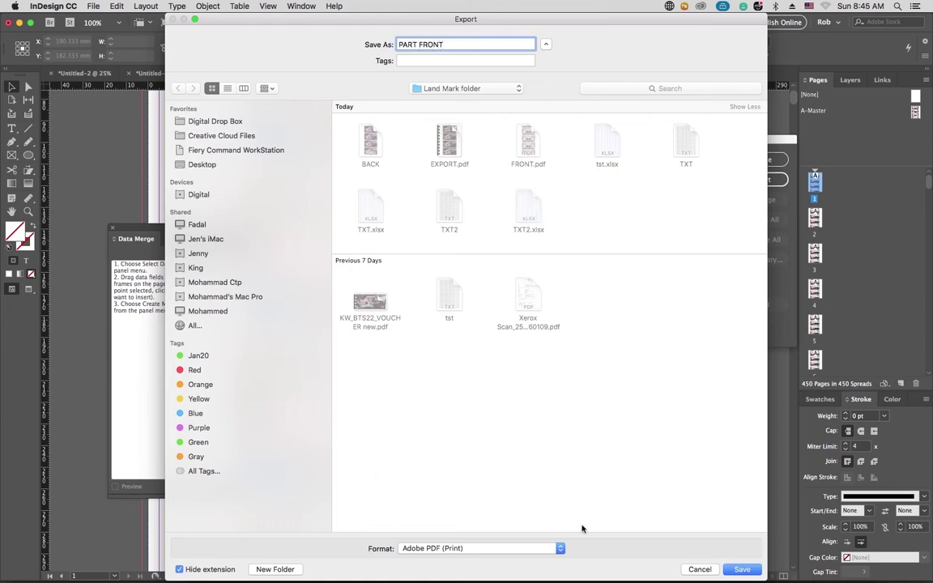
pyautogui.press('Return')
pyautogui.click(636, 462)
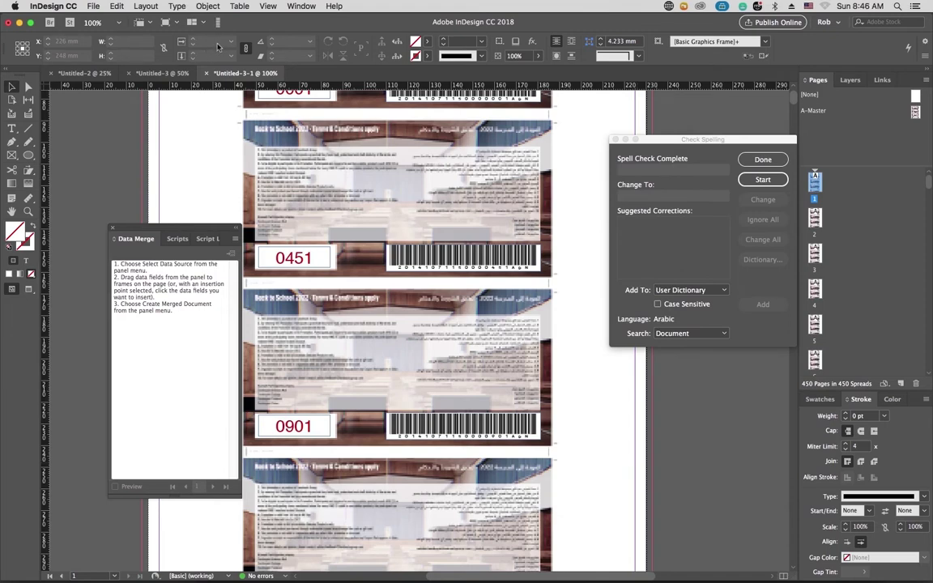
# Step: Close the Check Spelling dialog and monitor the PDF export in Background Tasks
pyautogui.click(614, 139)
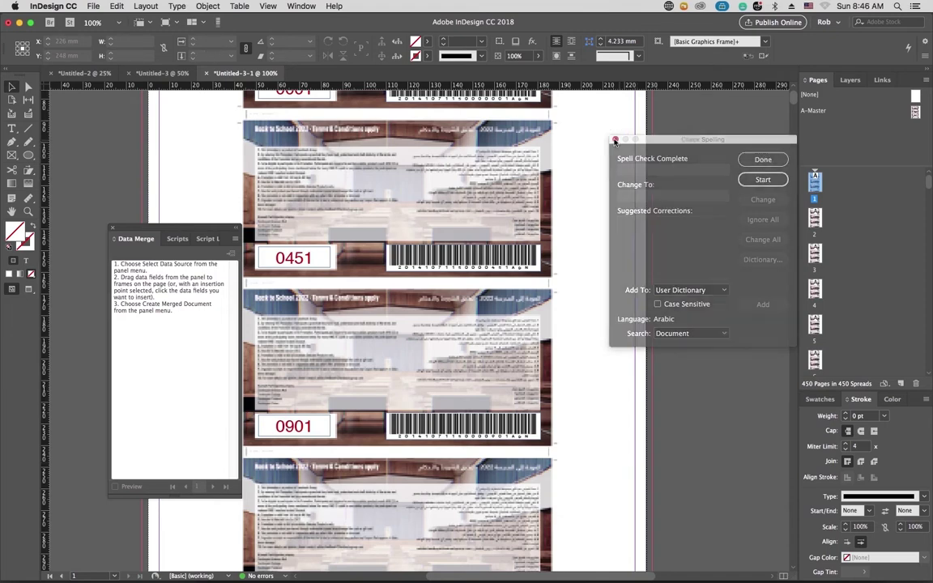
pyautogui.click(217, 23)
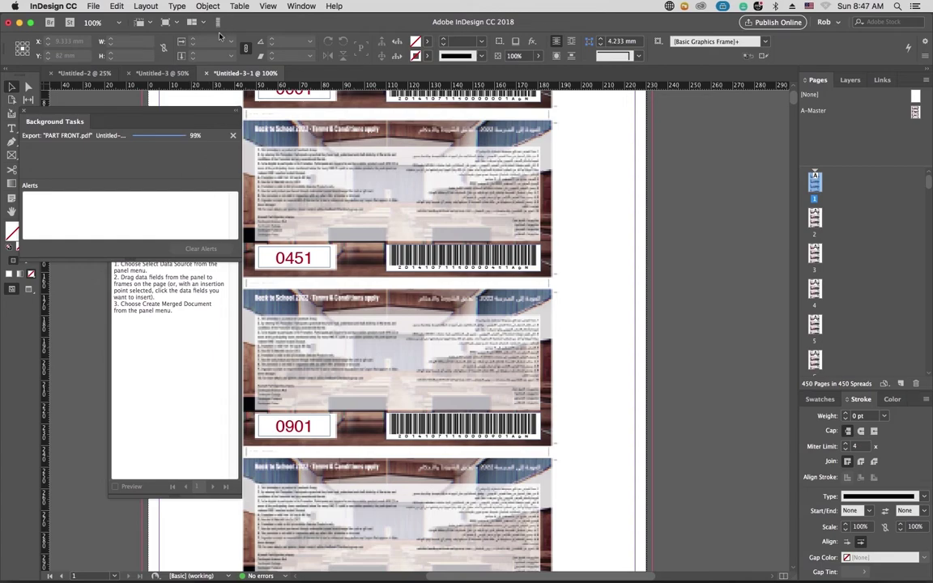
pyautogui.scroll(-5, 312, 244)
pyautogui.scroll(5, 471, 240)
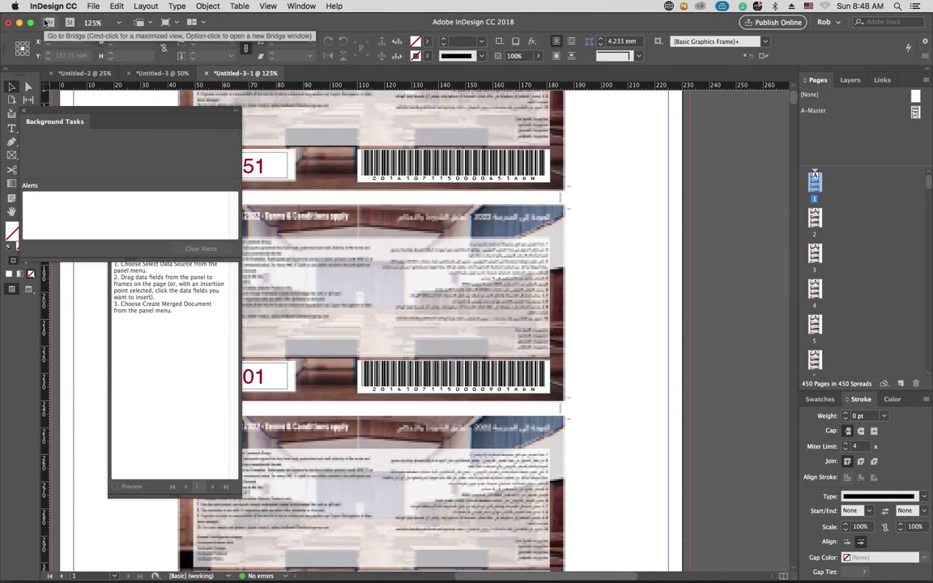
# Step: Switch to Finder and open PART FRONT.pdf from Land Mark folder in Acrobat
pyautogui.hotkey('ctrl', 'Up')
pyautogui.click(108, 481)
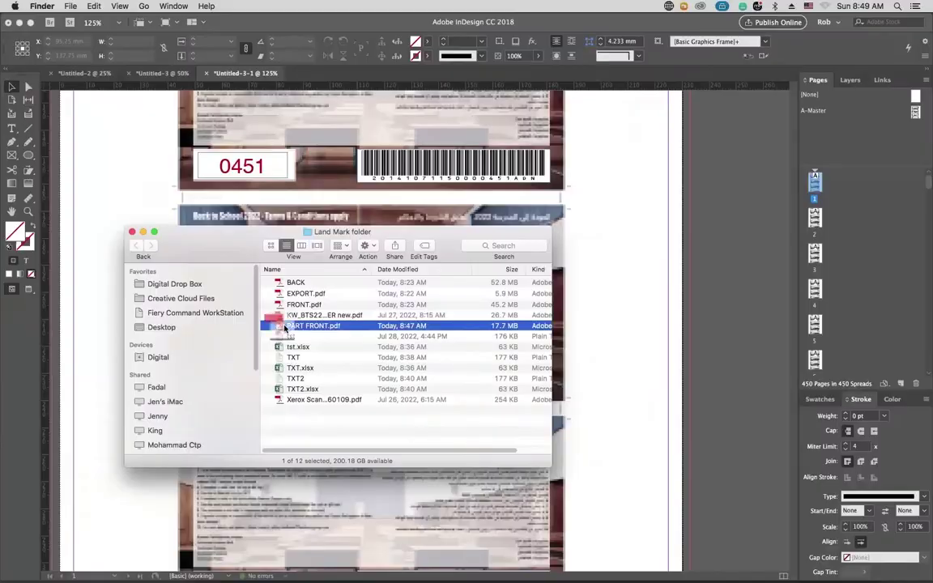
pyautogui.doubleClick(280, 328)
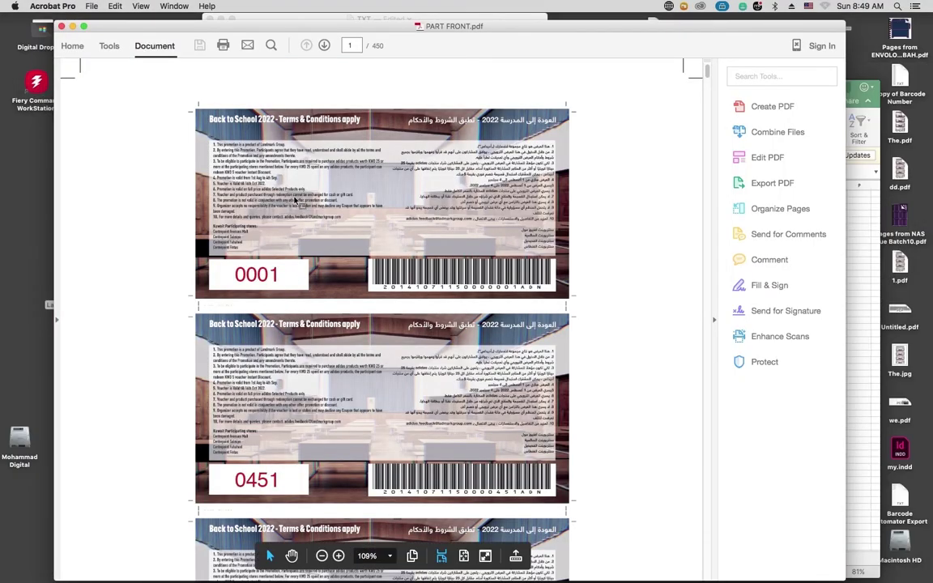
# Step: Check the voucher numbers and barcodes on page 3, page 5 and the last page, 450, of the PDF
pyautogui.click(312, 100)
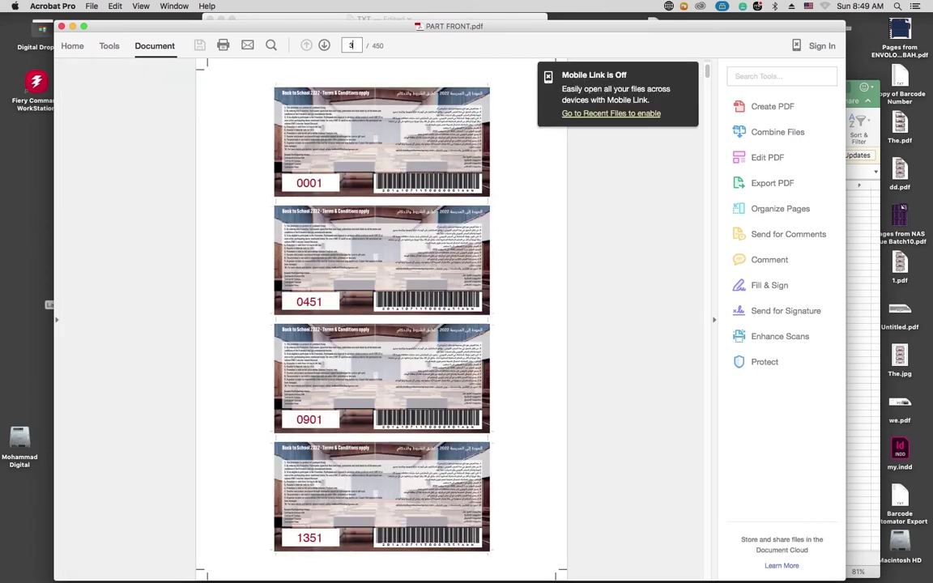
pyautogui.press('Return')
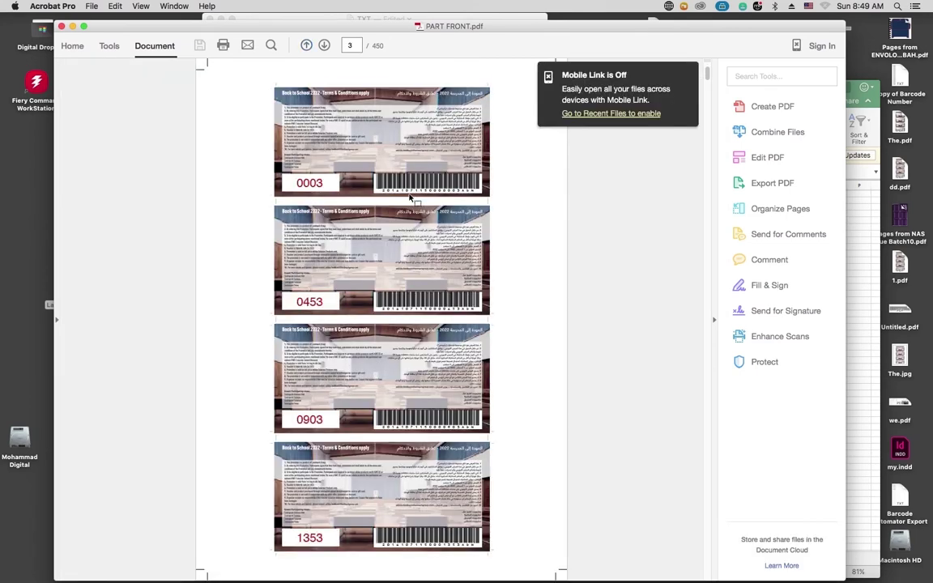
pyautogui.scroll(-1, 411, 197)
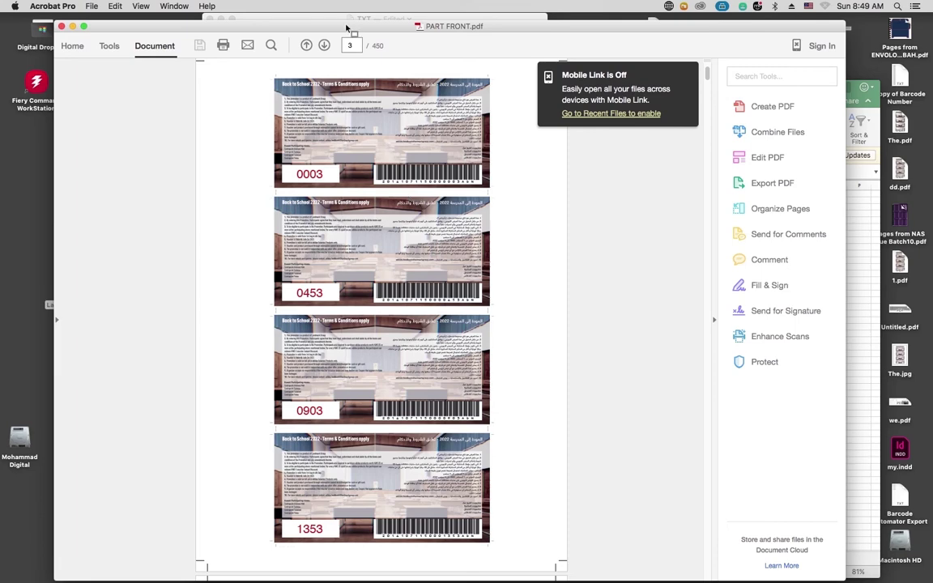
pyautogui.click(326, 46)
pyautogui.click(326, 45)
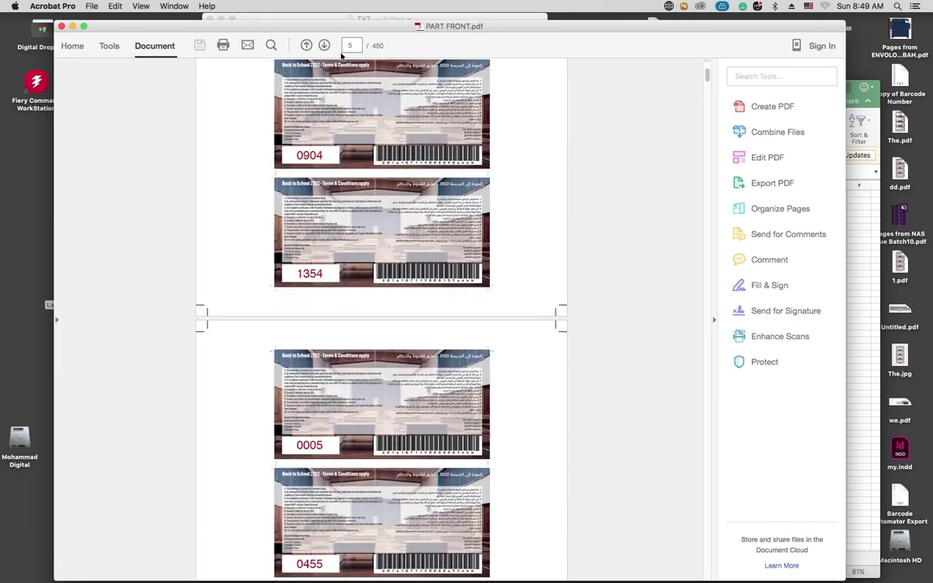
pyautogui.click(306, 45)
pyautogui.press('Return')
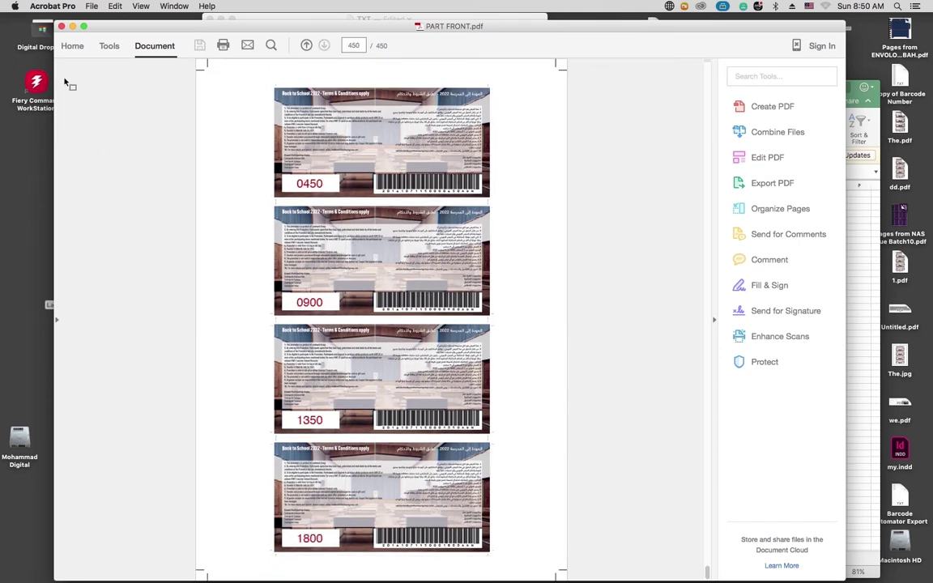
# Step: Show the page thumbnails, check the vouchers on pages 445, 435 and 434, and close the PDF
pyautogui.click(57, 321)
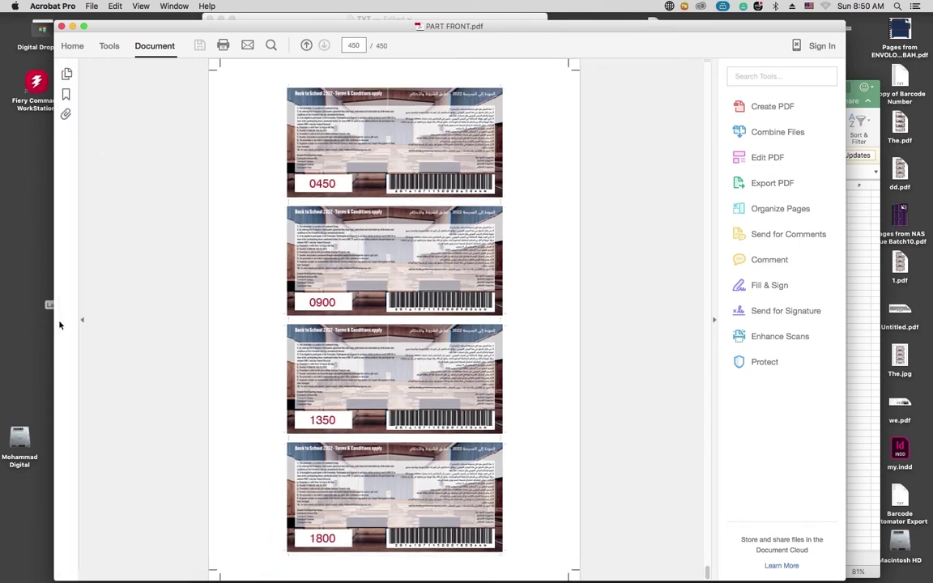
pyautogui.click(67, 74)
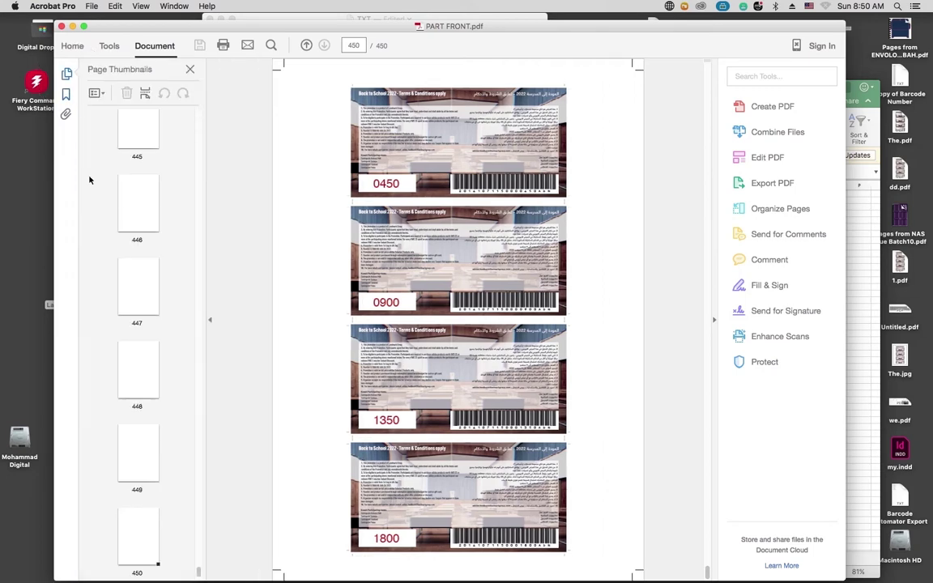
pyautogui.click(151, 149)
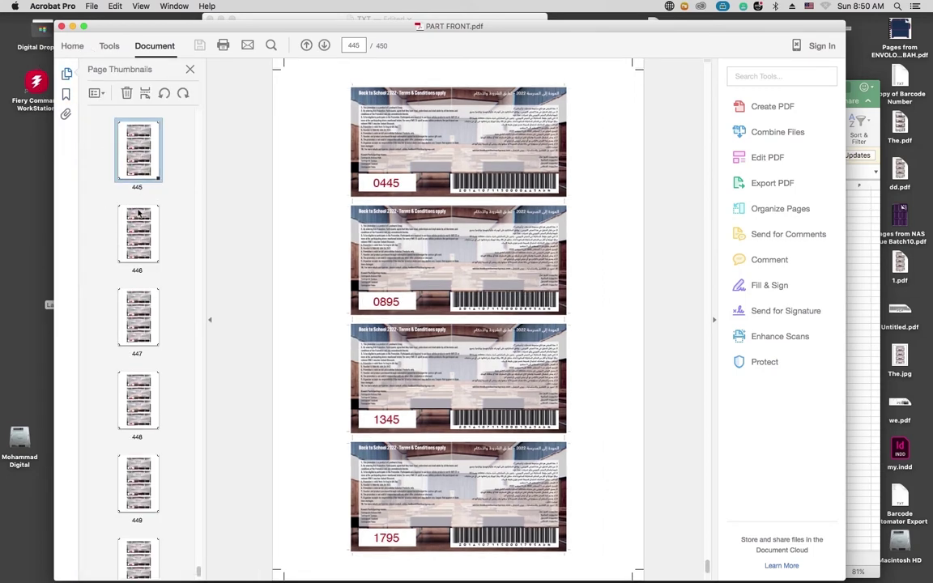
pyautogui.scroll(-1, 160, 324)
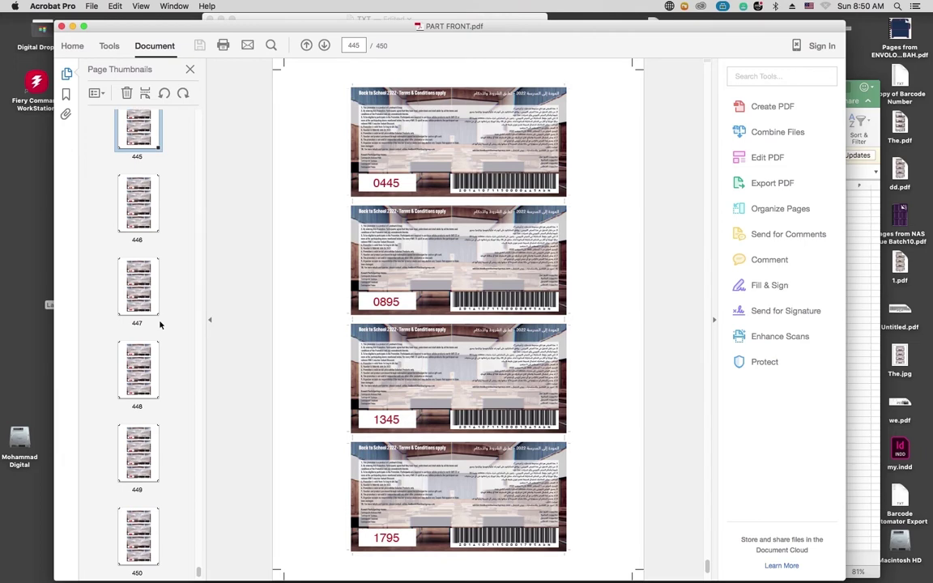
pyautogui.scroll(10, 160, 325)
pyautogui.click(139, 136)
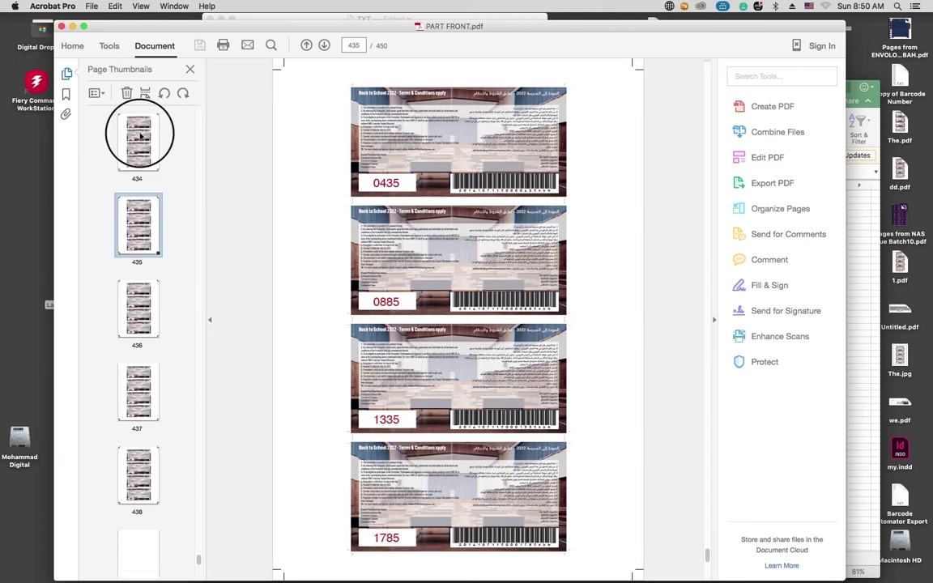
pyautogui.scroll(5, 144, 139)
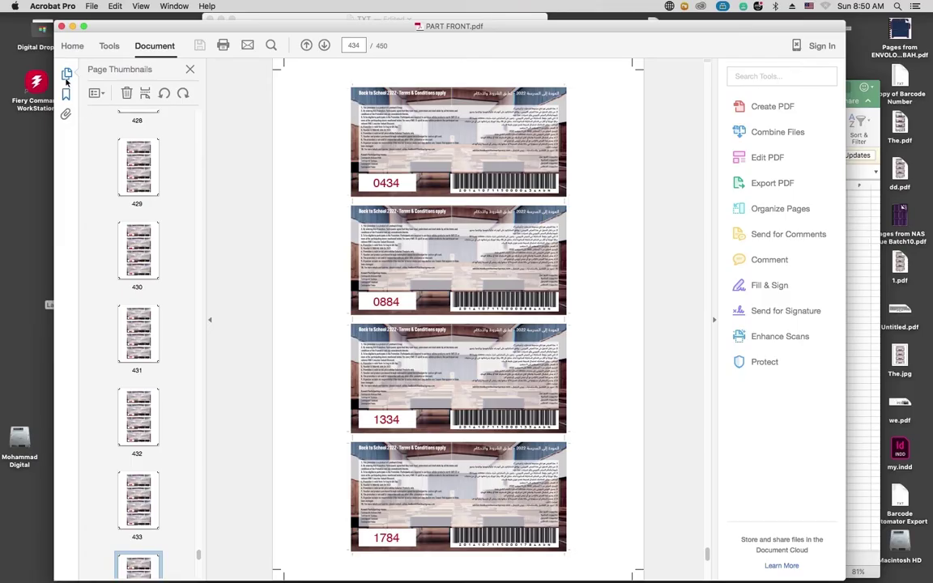
pyautogui.click(62, 26)
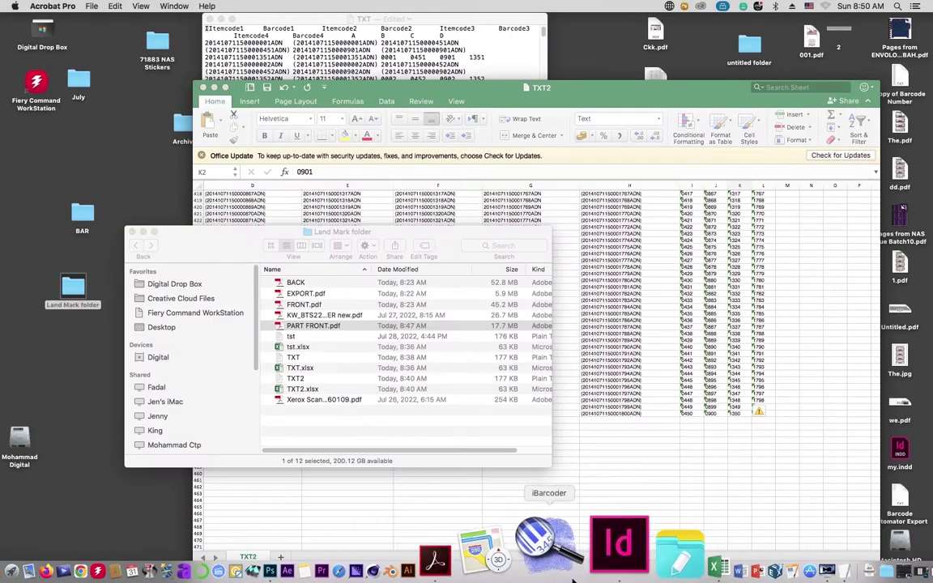
# Step: Switch to InDesign and create a one-page print document with the 23x33 page size and facing pages
pyautogui.click(586, 560)
pyautogui.press('super+n')
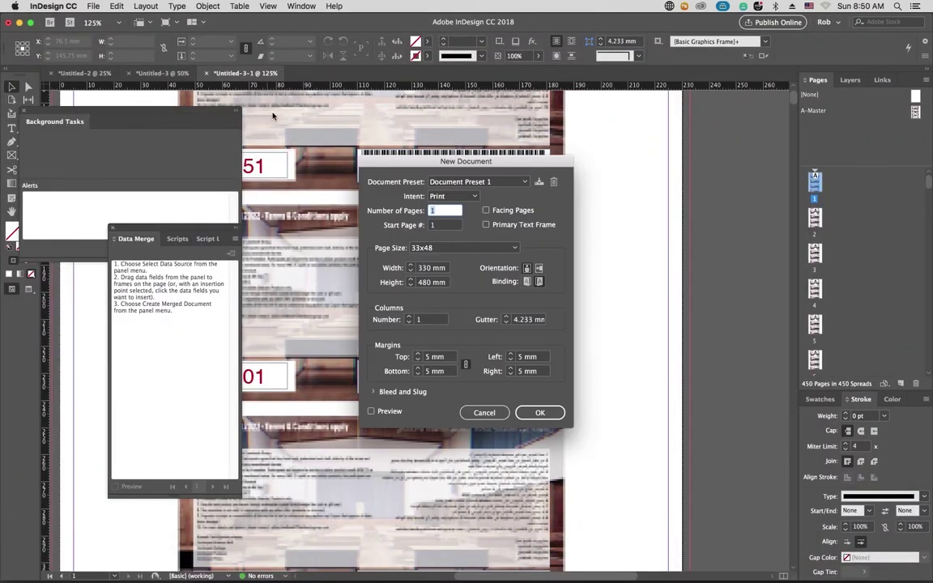
pyautogui.click(444, 248)
pyautogui.click(437, 268)
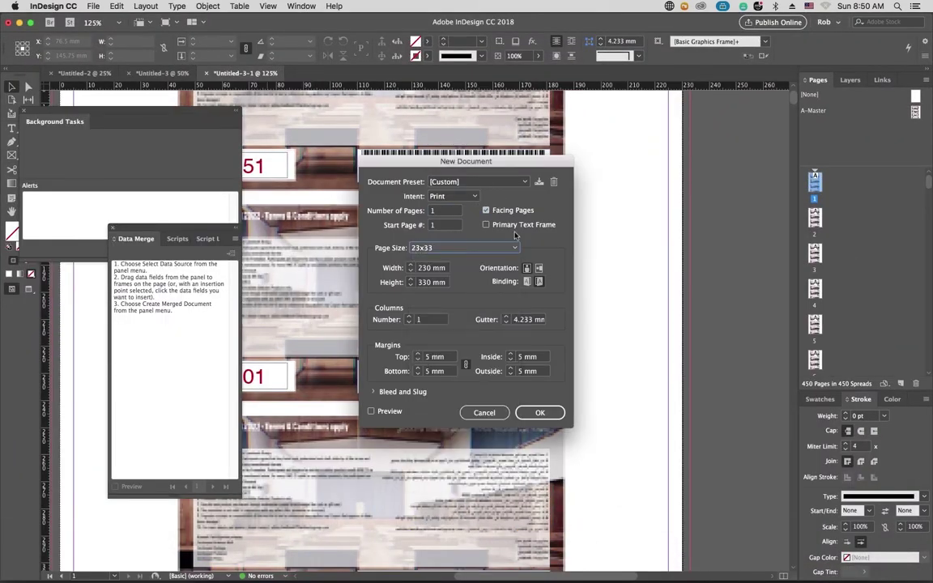
pyautogui.click(537, 412)
pyautogui.press('super+minus')
pyautogui.press('super+minus')
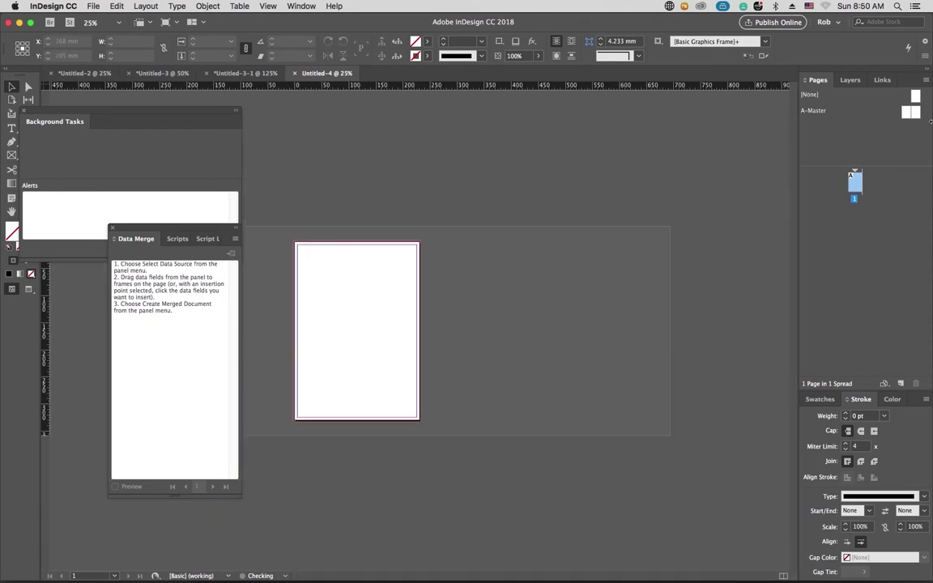
# Step: Place the previewed page of the BACK PDF on the right page of A-Master, cropped to Media
pyautogui.doubleClick(822, 108)
pyautogui.press('super+d')
pyautogui.doubleClick(468, 145)
pyautogui.doubleClick(334, 128)
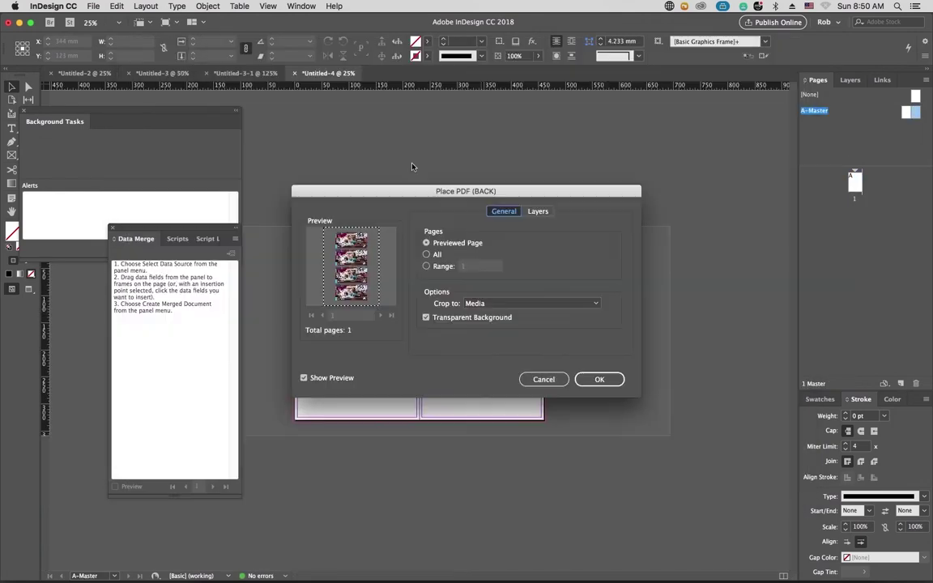
pyautogui.click(600, 384)
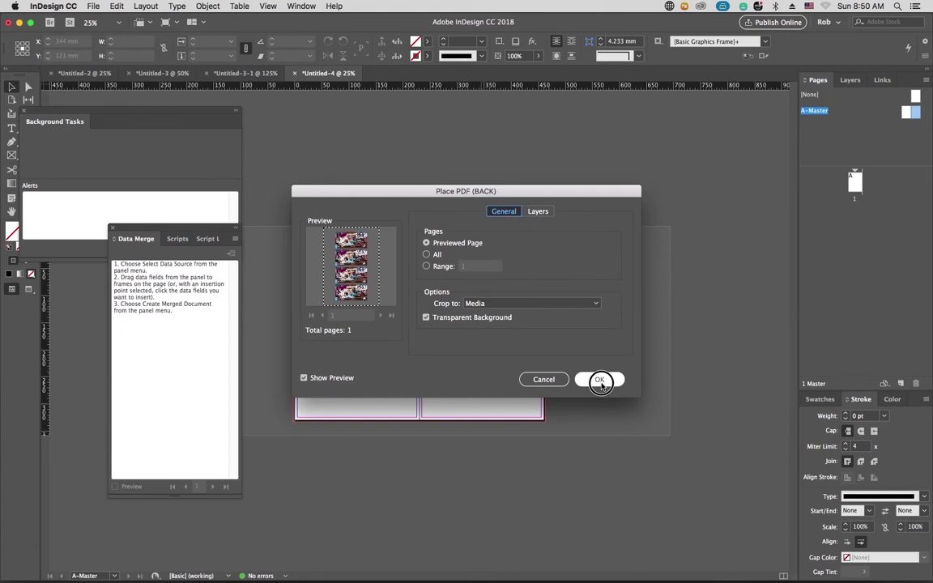
pyautogui.moveTo(437, 257); pyautogui.dragTo(570, 442)
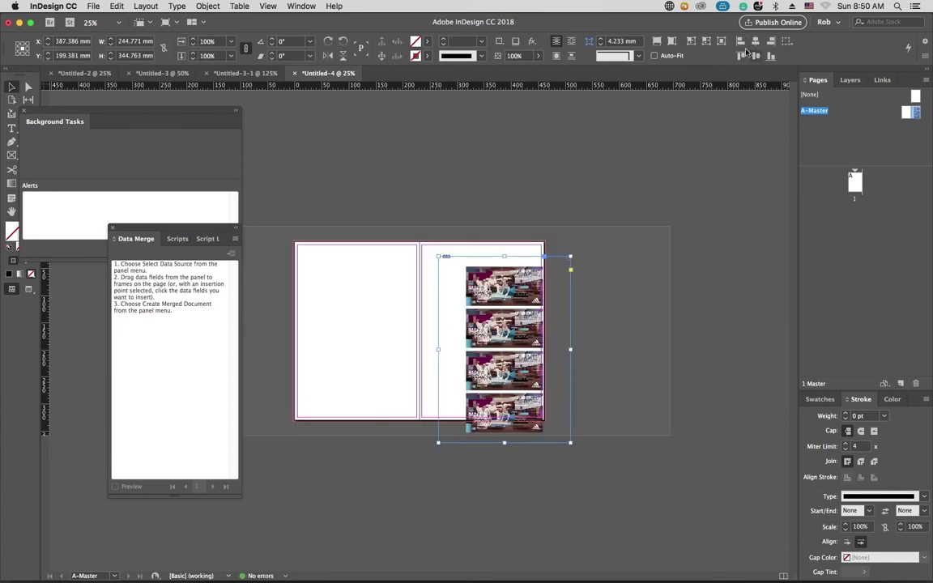
# Step: Centre the placed PDF frame horizontally and vertically on the right master page and delete its content, keeping the empty frame
pyautogui.click(786, 42)
pyautogui.click(823, 69)
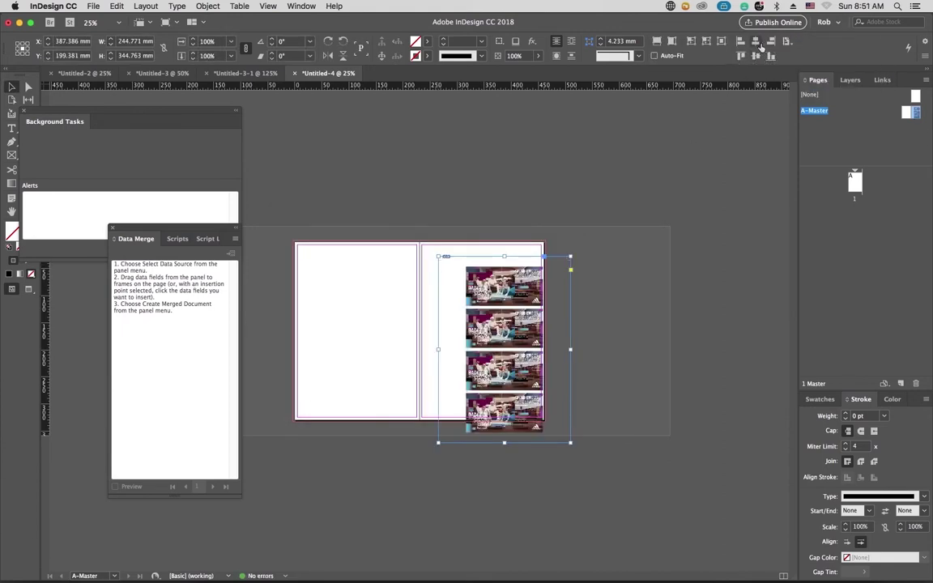
pyautogui.click(754, 41)
pyautogui.click(755, 56)
pyautogui.click(488, 332)
pyautogui.click(504, 335)
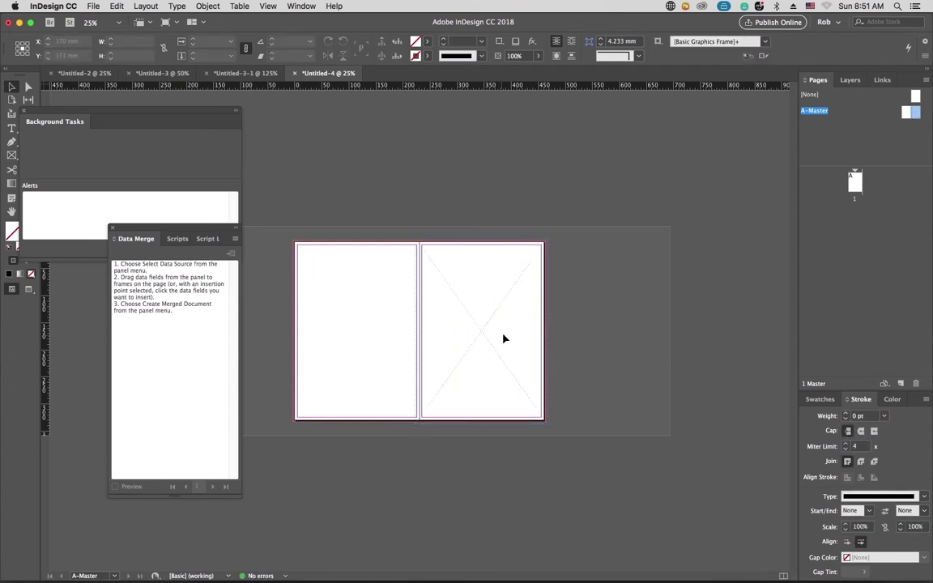
# Step: Resize the empty frame to match the right master page's edges, 230 mm wide by 330 mm high
pyautogui.moveTo(548, 331); pyautogui.dragTo(543, 331)
pyautogui.moveTo(482, 238); pyautogui.dragTo(481, 245)
pyautogui.press('super+z')
pyautogui.press('super+1')
pyautogui.moveTo(647, 252); pyautogui.dragTo(282, 274)
pyautogui.moveTo(490, 141); pyautogui.dragTo(491, 156)
pyautogui.press('super+minus')
pyautogui.press('super+minus')
pyautogui.press('super+minus')
# Step: Duplicate the empty frame onto the left page of A-Master and centre it on that page
pyautogui.moveTo(506, 354); pyautogui.dragTo(381, 354)
pyautogui.click(387, 175)
pyautogui.click(383, 285)
pyautogui.click(754, 42)
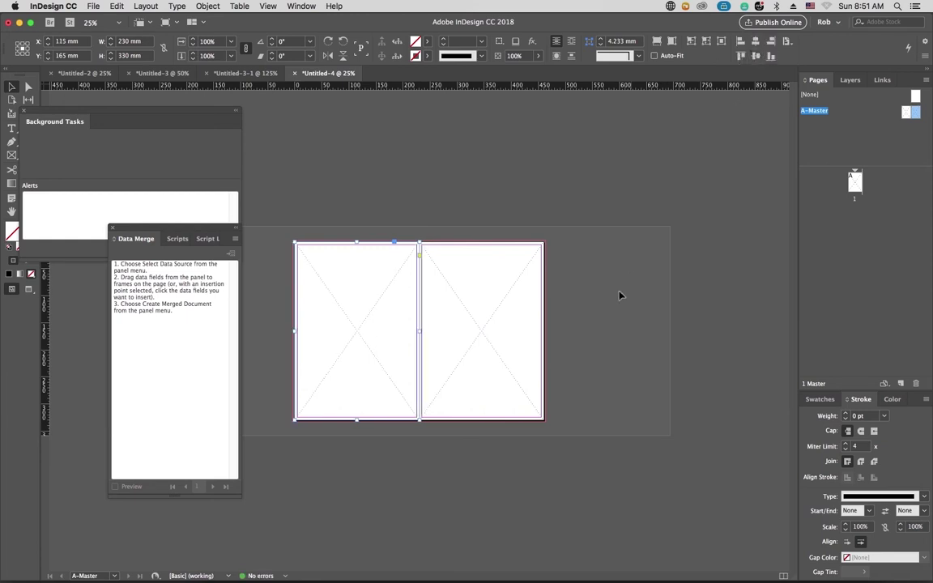
pyautogui.click(631, 276)
# Step: Insert 900 pages based on A-Master after page 1 and delete the surplus last page
pyautogui.doubleClick(854, 183)
pyautogui.click(927, 81)
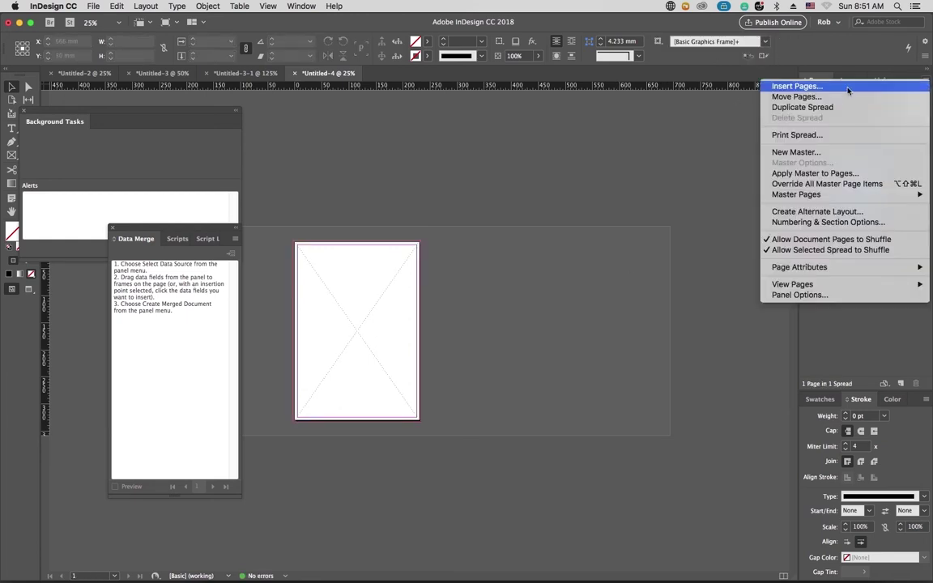
pyautogui.click(842, 86)
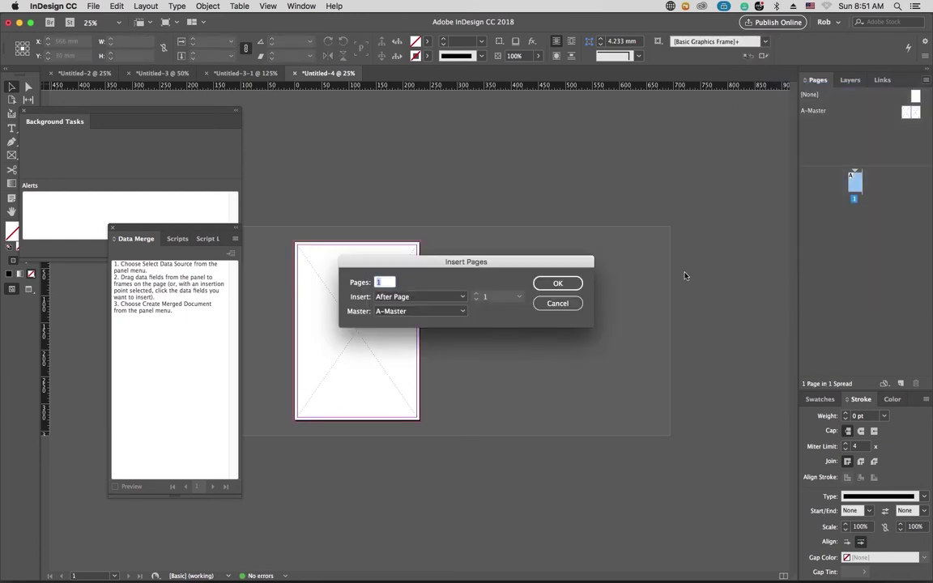
pyautogui.write('900')
pyautogui.press('Return')
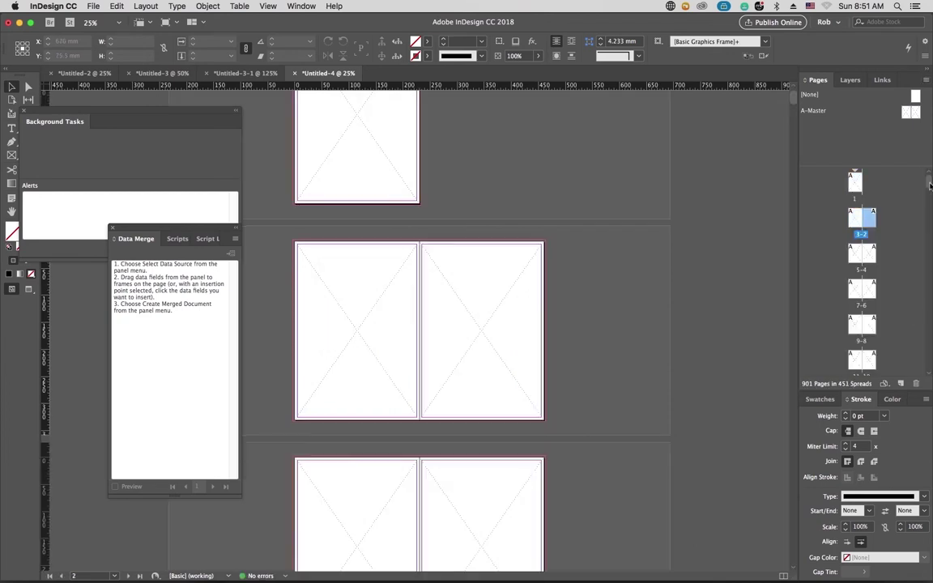
pyautogui.click(854, 352)
pyautogui.click(915, 382)
pyautogui.press('super+minus')
pyautogui.press('super+minus')
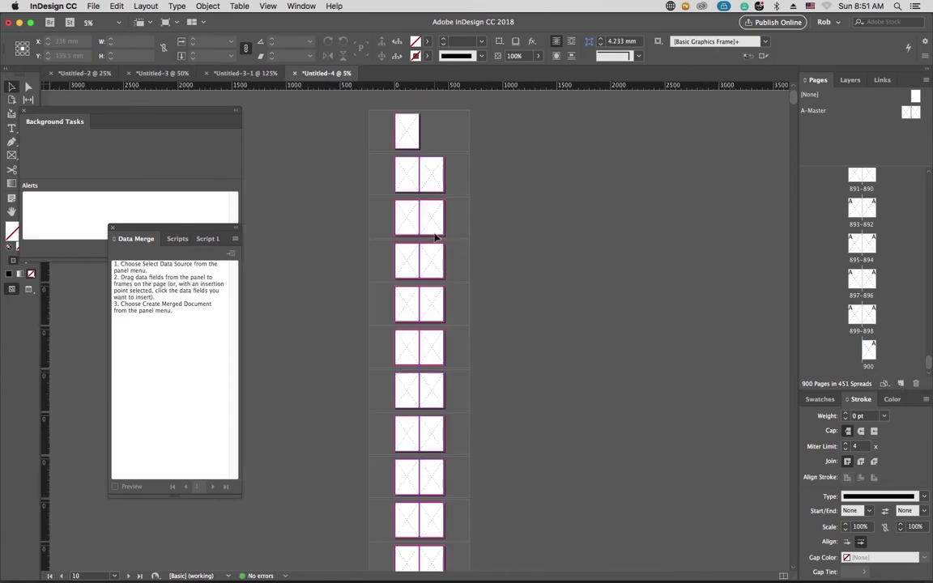
# Step: Place the BACK PDF into the empty frame on the right page of A-Master
pyautogui.press('super+d')
pyautogui.press('Escape')
pyautogui.doubleClick(915, 113)
pyautogui.press('super+d')
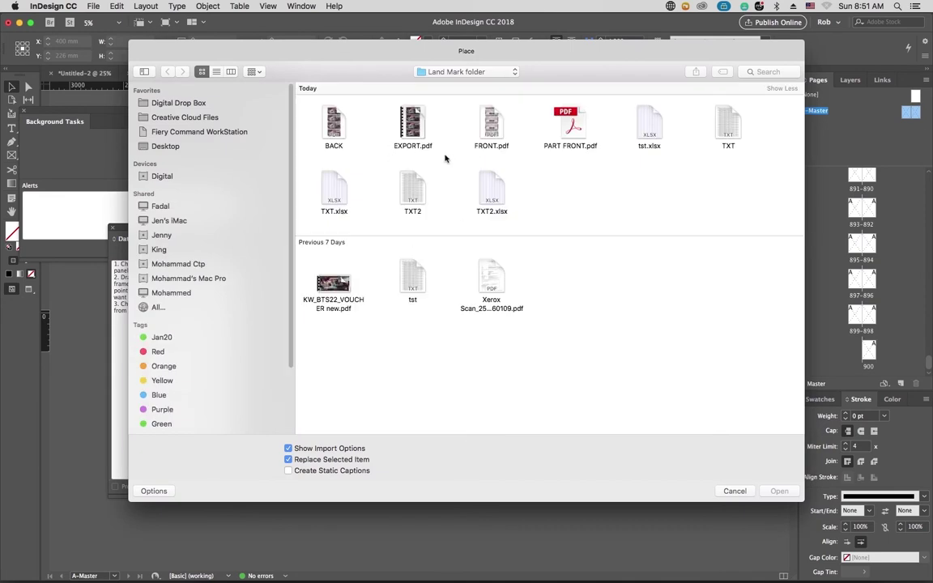
pyautogui.doubleClick(335, 126)
pyautogui.click(599, 379)
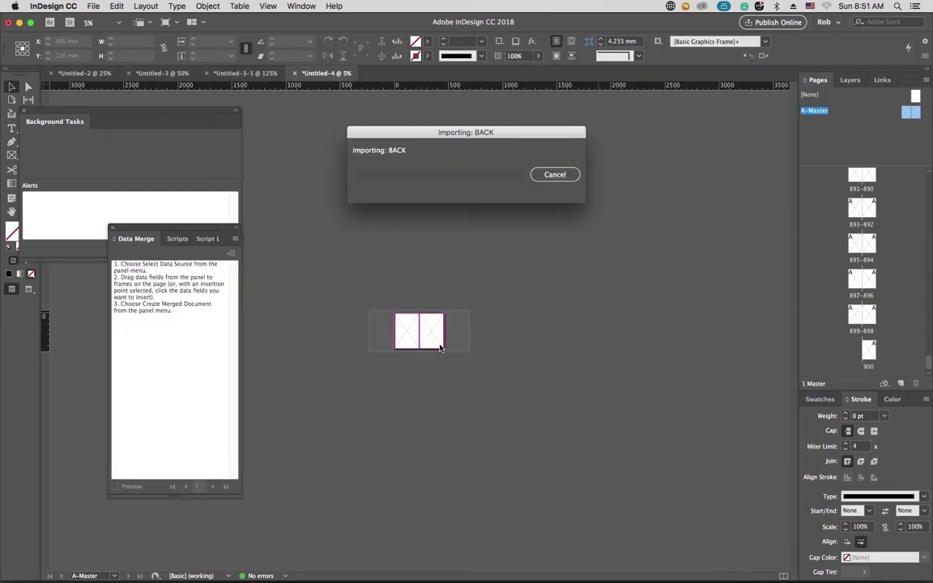
pyautogui.click(433, 328)
pyautogui.click(407, 340)
pyautogui.click(857, 178)
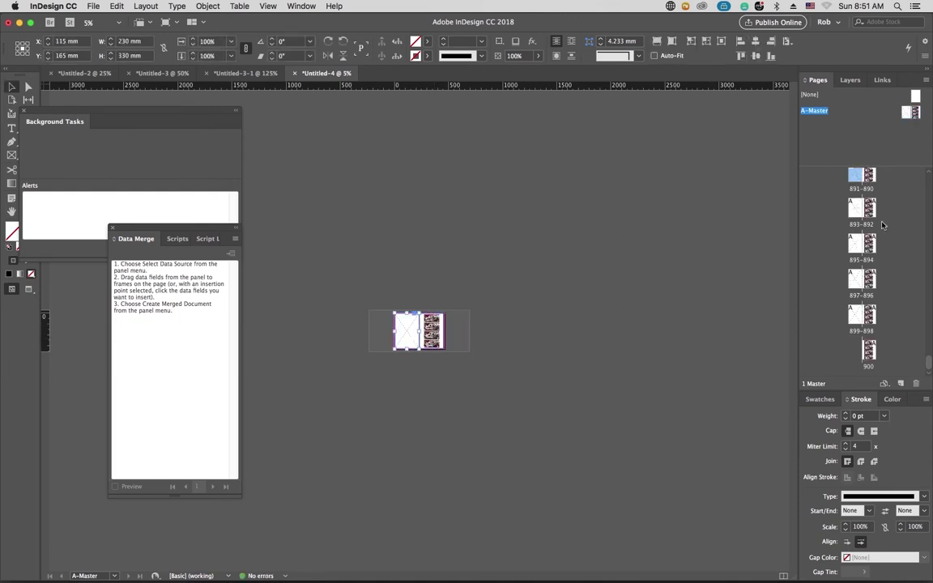
# Step: Leave the master spread and go to page 1 of the document
pyautogui.doubleClick(862, 184)
pyautogui.moveTo(925, 364); pyautogui.dragTo(922, 231)
pyautogui.press('super+j')
pyautogui.write('1')
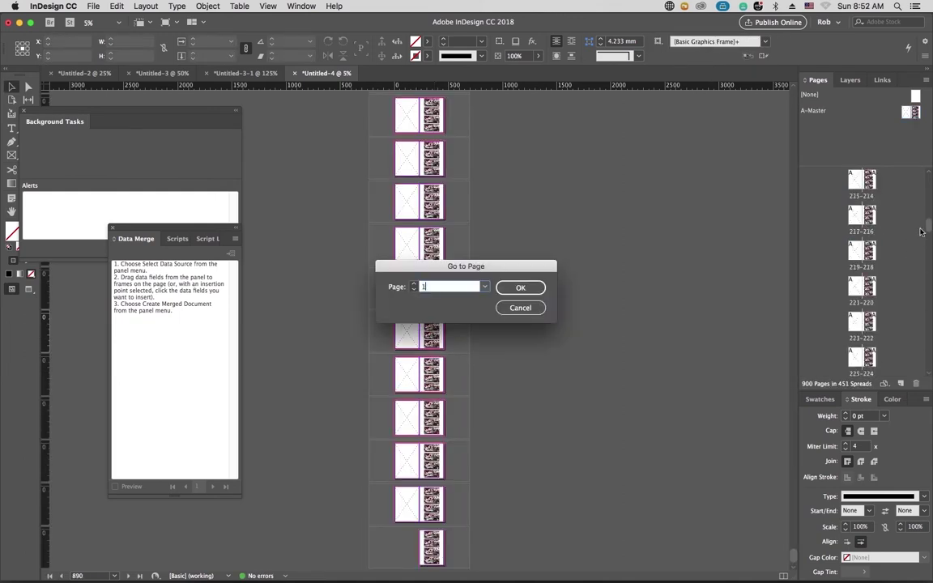
pyautogui.write('1')
pyautogui.press('Return')
pyautogui.press('super+0')
pyautogui.press('super+minus')
pyautogui.press('super+minus')
pyautogui.press('super+minus')
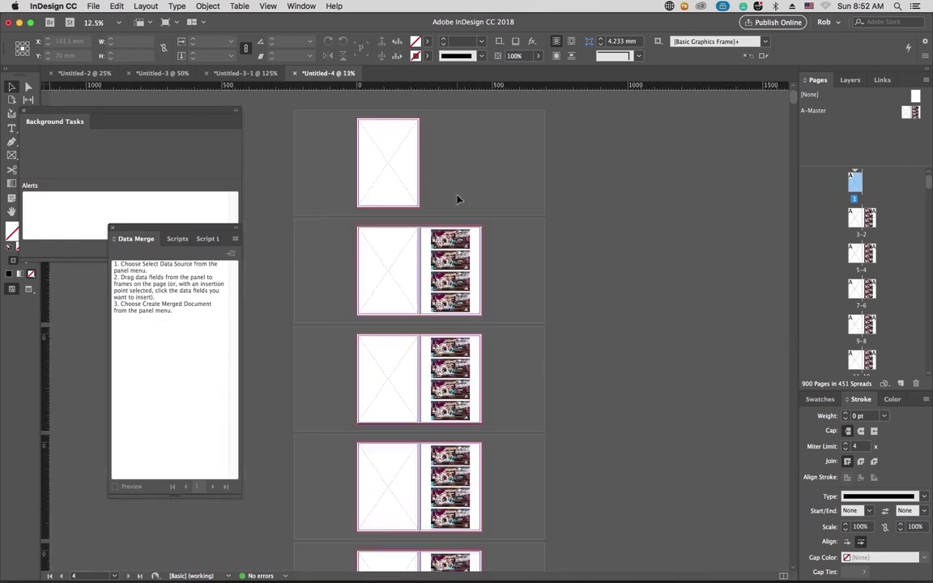
# Step: Load all pages of PART FRONT.pdf for placing and put the first one into the empty frame on page 1
pyautogui.press('super+d')
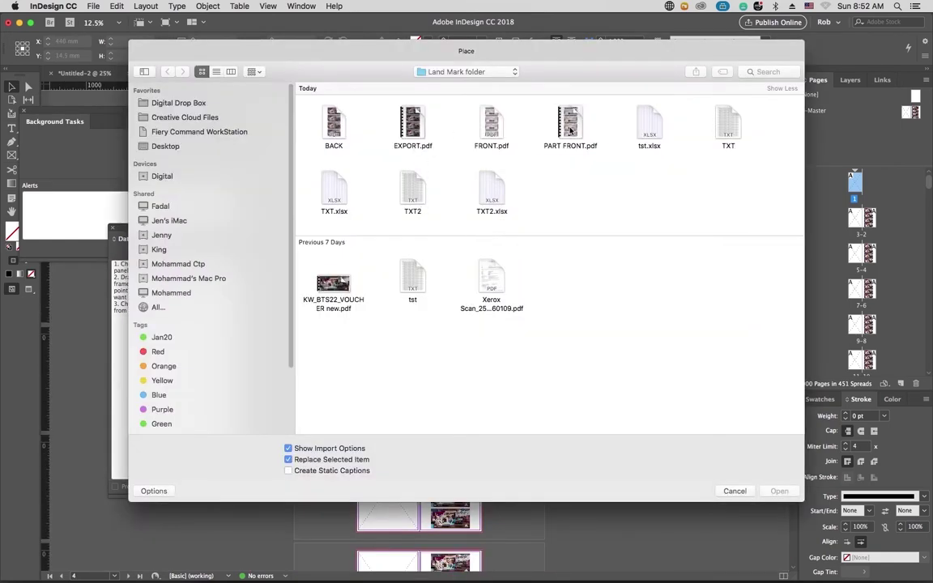
pyautogui.press('Return')
pyautogui.click(425, 258)
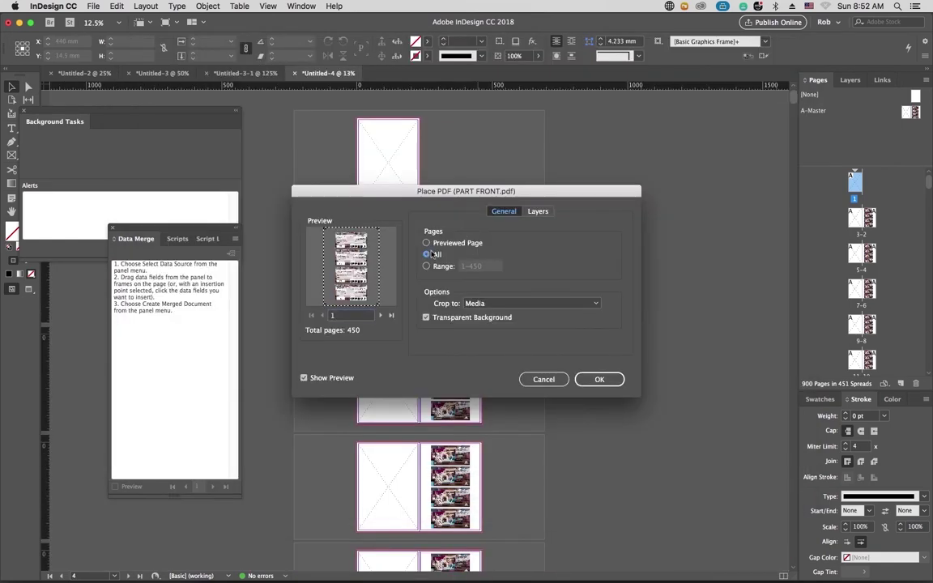
pyautogui.click(596, 380)
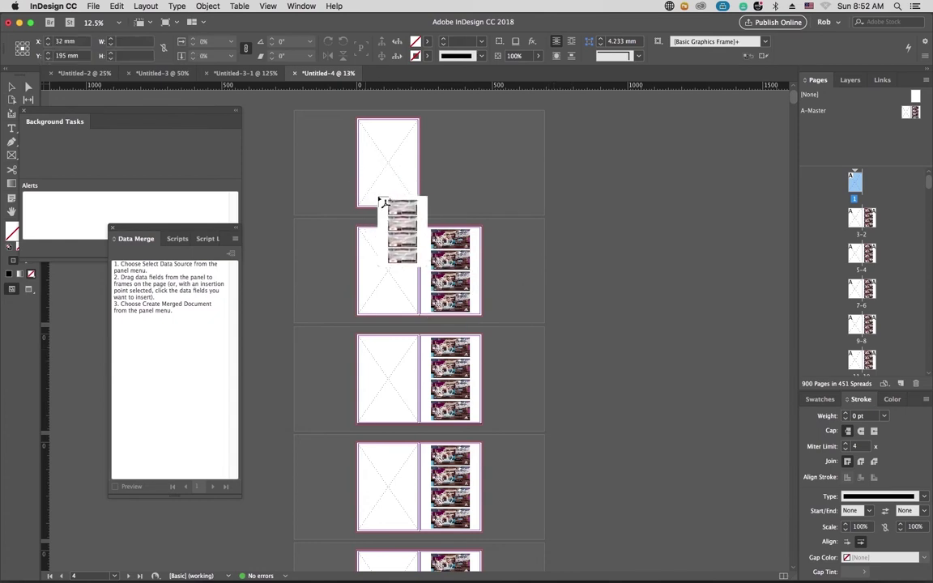
pyautogui.click(380, 199)
# Step: Set the display performance to Fast Display
pyautogui.click(267, 6)
pyautogui.moveTo(303, 179)
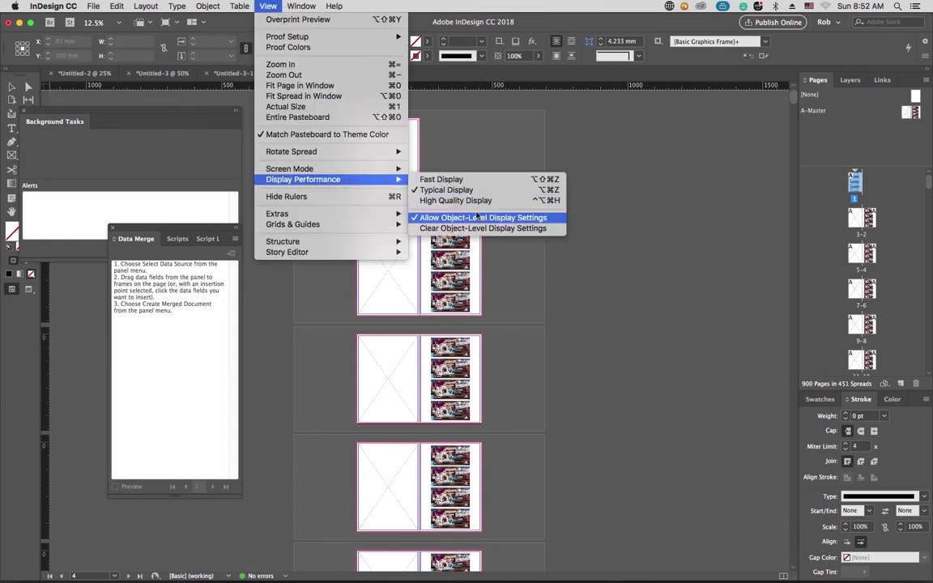
pyautogui.click(472, 179)
# Step: Place the remaining PART FRONT PDF pages in order into the empty left-page frames of every spread, from page 3 to page 899
pyautogui.click(387, 271)
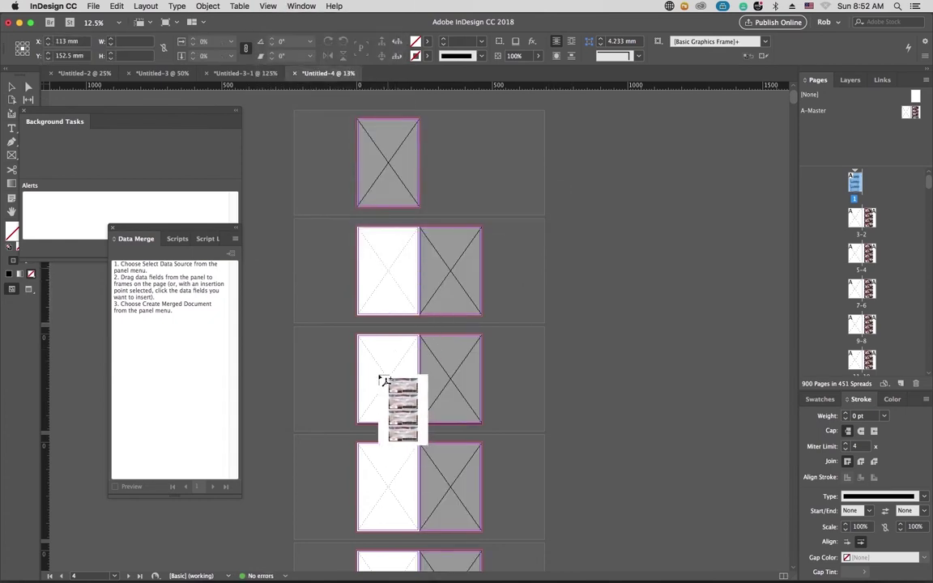
pyautogui.click(382, 379)
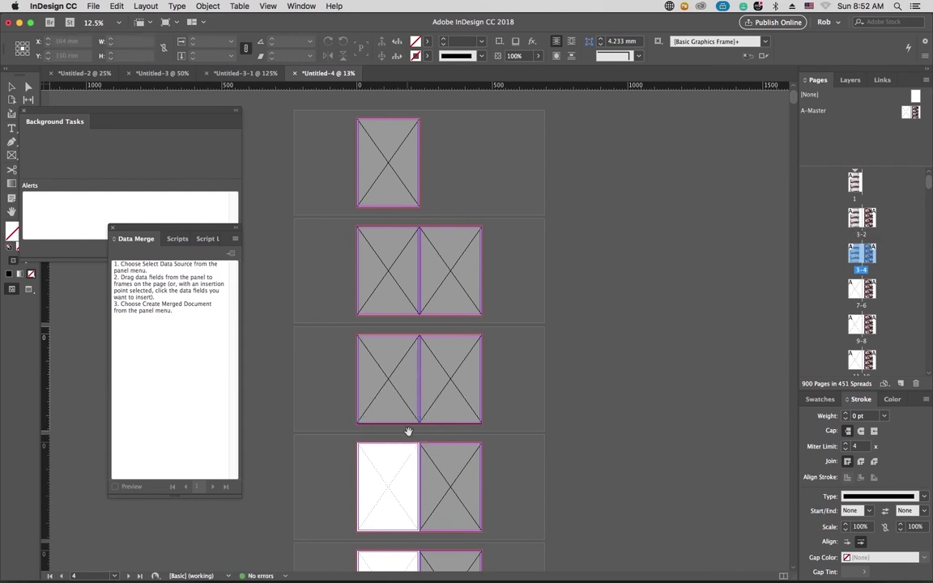
pyautogui.scroll(-3, 408, 429)
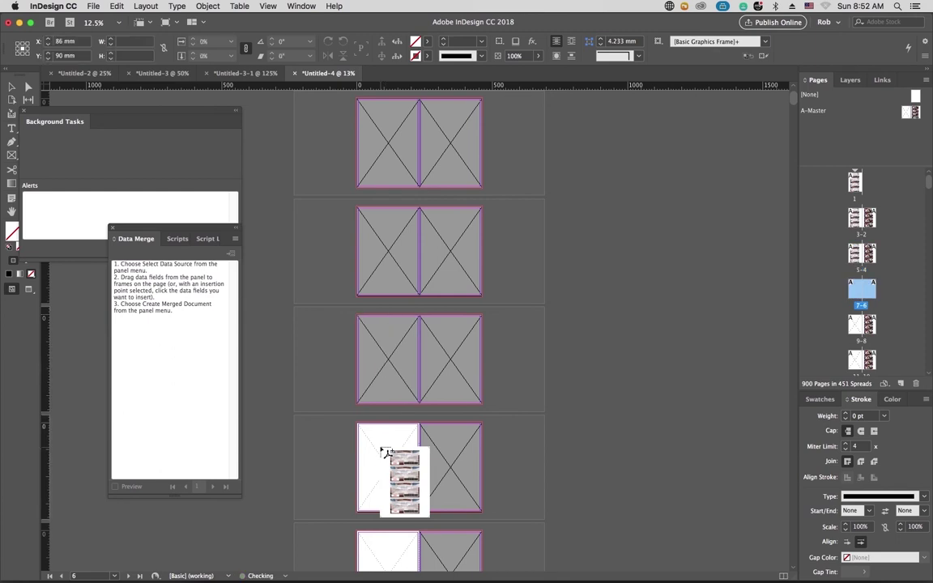
pyautogui.press('super+minus')
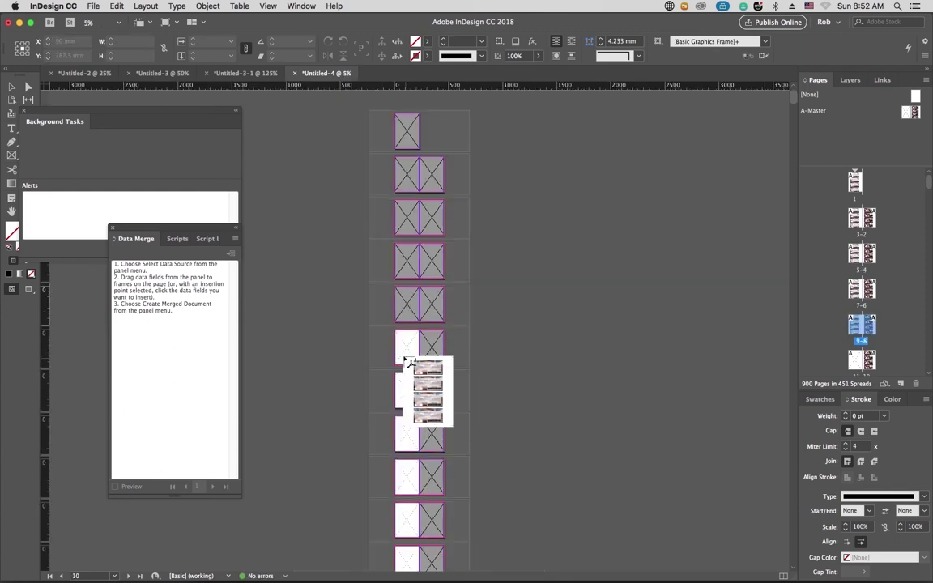
pyautogui.click(406, 392)
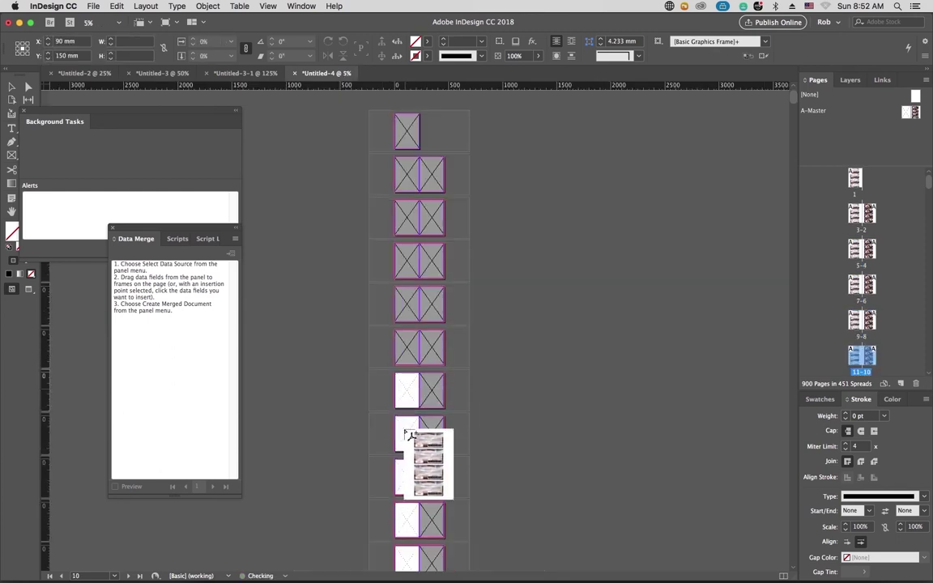
pyautogui.click(407, 477)
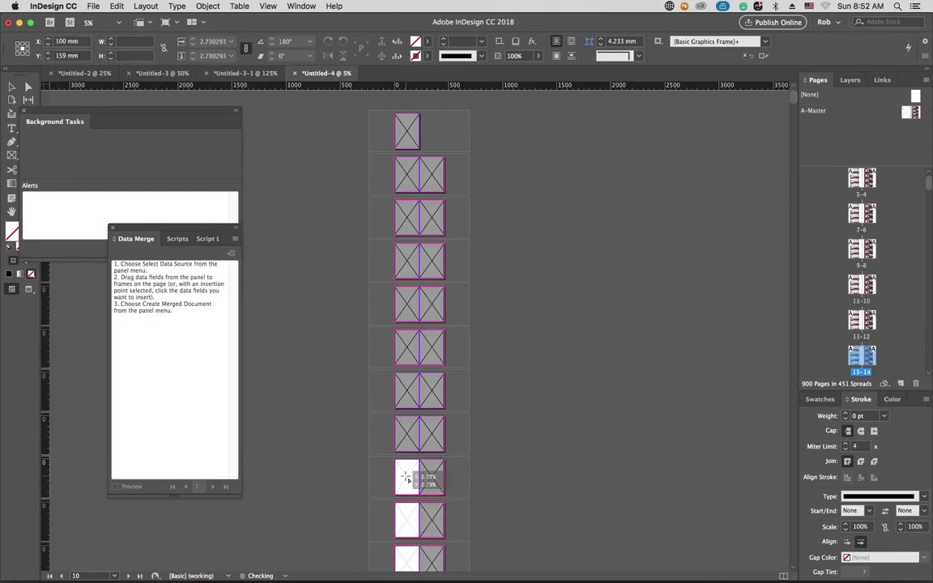
pyautogui.click(407, 518)
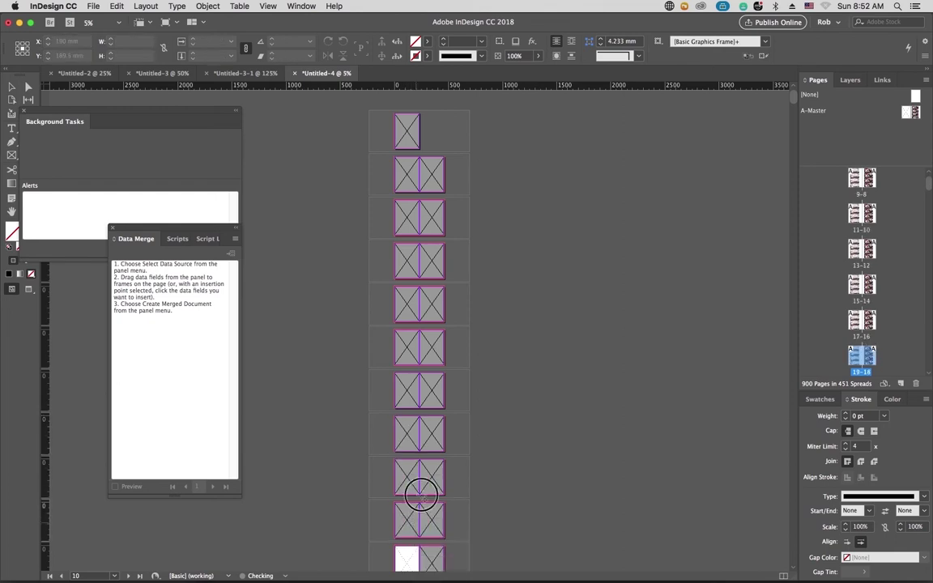
pyautogui.scroll(-5, 421, 492)
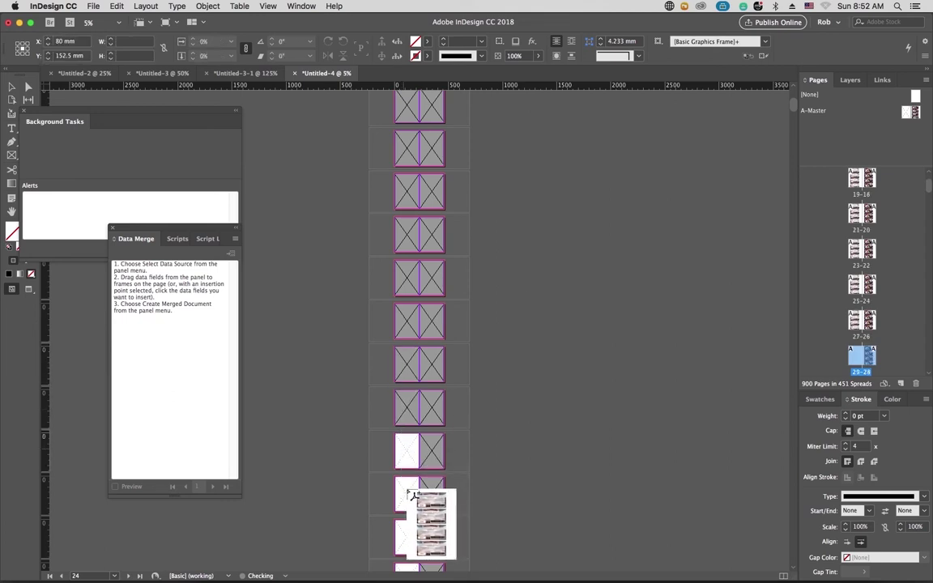
pyautogui.click(409, 458)
pyautogui.scroll(-8, 409, 458)
pyautogui.click(412, 258)
pyautogui.scroll(-8, 408, 324)
pyautogui.click(400, 381)
pyautogui.scroll(-8, 404, 405)
pyautogui.click(406, 525)
pyautogui.scroll(-8, 409, 404)
pyautogui.click(407, 305)
pyautogui.scroll(-8, 409, 324)
pyautogui.click(408, 121)
pyautogui.scroll(-5, 411, 242)
pyautogui.click(413, 362)
pyautogui.click(413, 471)
pyautogui.click(408, 550)
pyautogui.scroll(-8, 409, 405)
pyautogui.click(407, 169)
pyautogui.scroll(-8, 409, 284)
pyautogui.click(412, 332)
pyautogui.scroll(-8, 409, 364)
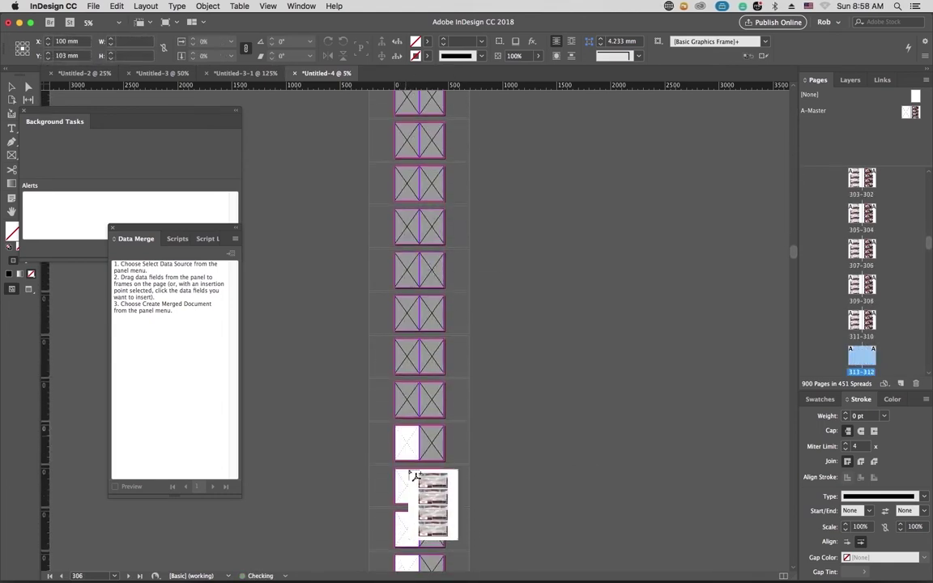
pyautogui.click(408, 439)
pyautogui.scroll(-8, 407, 323)
pyautogui.click(406, 181)
pyautogui.scroll(-8, 409, 324)
pyautogui.click(408, 375)
pyautogui.scroll(-8, 413, 343)
pyautogui.click(420, 343)
pyautogui.scroll(-8, 413, 243)
pyautogui.click(413, 134)
pyautogui.scroll(-8, 411, 323)
pyautogui.click(412, 521)
pyautogui.scroll(-8, 411, 518)
pyautogui.click(408, 527)
pyautogui.scroll(-6, 409, 485)
pyautogui.click(407, 445)
pyautogui.scroll(-6, 408, 486)
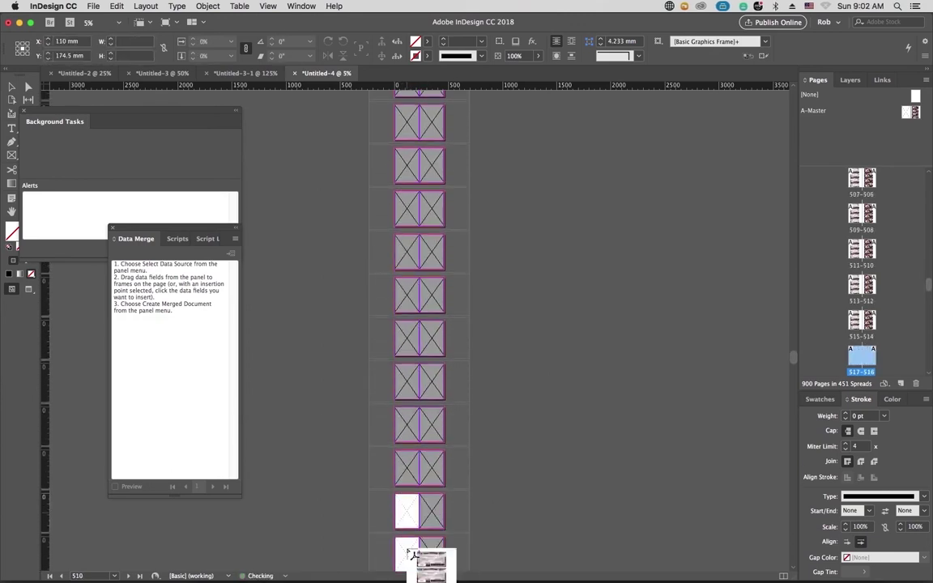
pyautogui.click(410, 553)
pyautogui.scroll(-6, 411, 405)
pyautogui.click(413, 371)
pyautogui.scroll(-6, 405, 461)
pyautogui.click(407, 526)
pyautogui.scroll(-6, 408, 453)
pyautogui.click(416, 359)
pyautogui.scroll(-6, 409, 446)
pyautogui.click(405, 531)
pyautogui.scroll(-6, 408, 405)
pyautogui.click(408, 283)
pyautogui.scroll(-6, 409, 405)
pyautogui.click(408, 551)
pyautogui.scroll(-6, 409, 485)
pyautogui.click(412, 419)
pyautogui.scroll(-6, 413, 388)
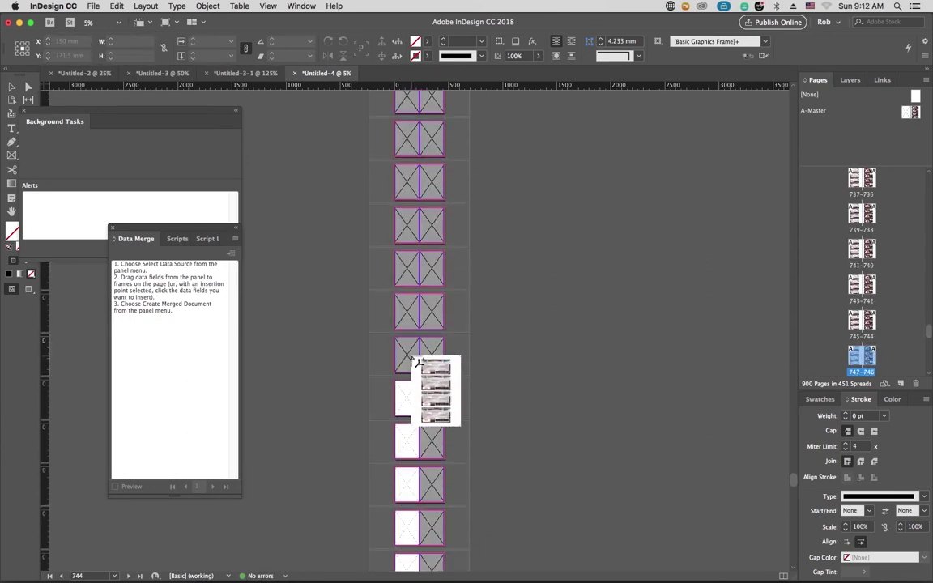
pyautogui.click(415, 365)
pyautogui.scroll(-6, 414, 323)
pyautogui.scroll(-6, 414, 242)
pyautogui.click(416, 272)
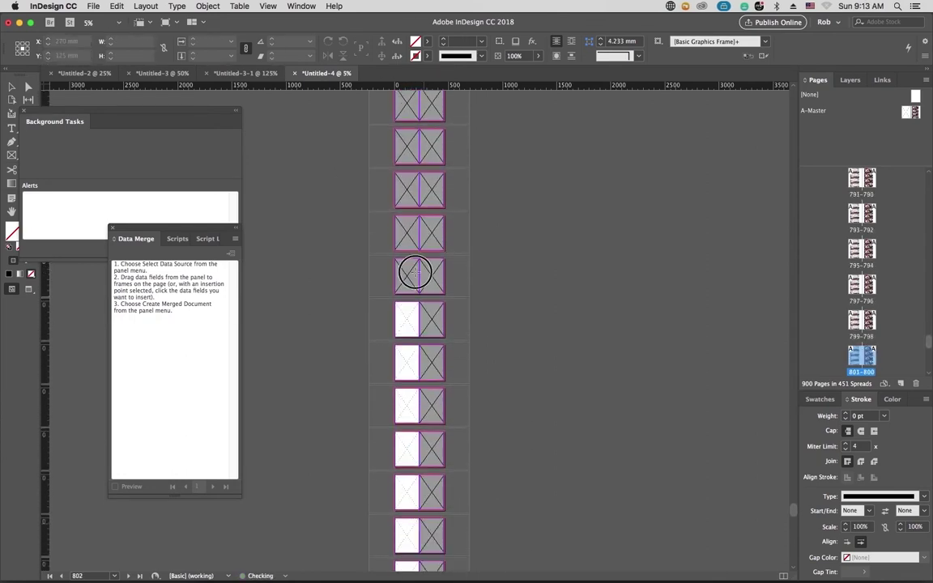
pyautogui.click(408, 319)
pyautogui.scroll(-6, 407, 365)
pyautogui.click(406, 381)
pyautogui.click(404, 426)
pyautogui.scroll(-6, 408, 404)
pyautogui.click(413, 298)
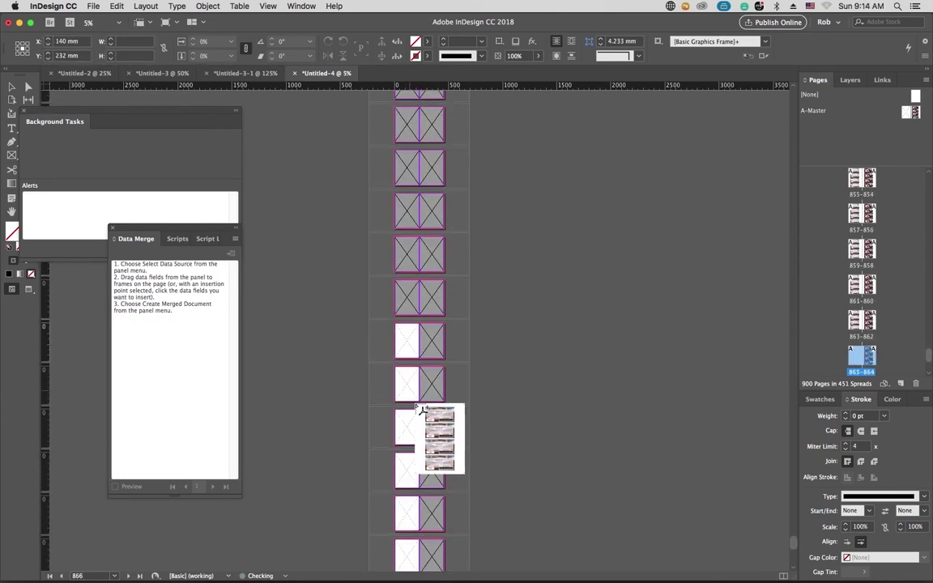
pyautogui.scroll(-6, 420, 475)
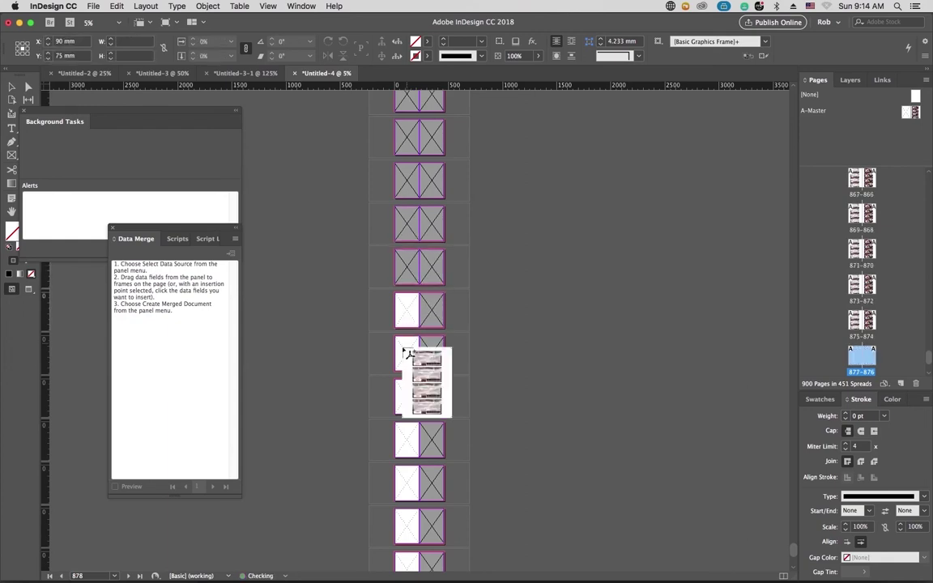
pyautogui.click(412, 444)
pyautogui.scroll(-6, 412, 444)
pyautogui.click(410, 235)
pyautogui.click(411, 281)
pyautogui.click(408, 365)
pyautogui.click(409, 402)
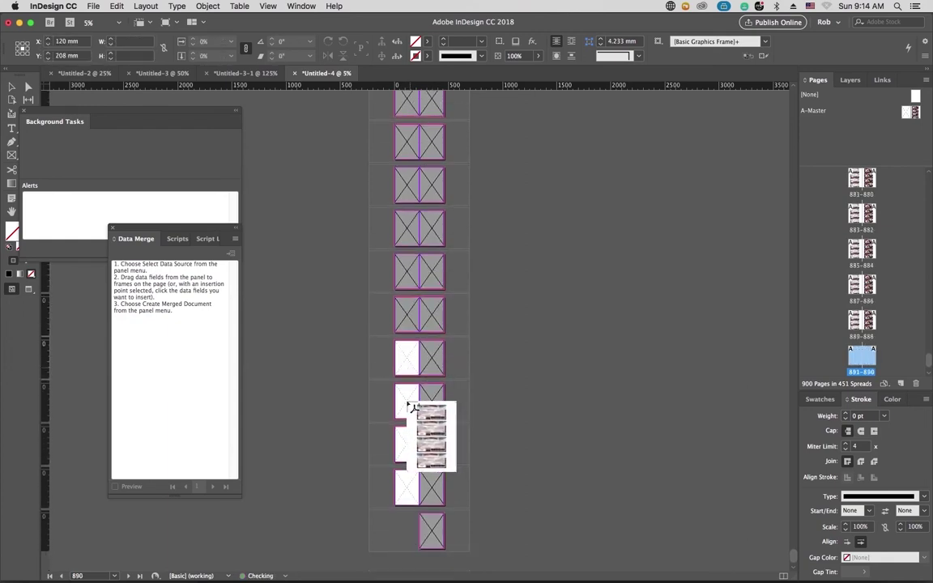
pyautogui.click(414, 448)
pyautogui.click(408, 485)
# Step: Set the display performance to High Quality Display and zoom in to check the numbers and barcodes on the last front pages
pyautogui.click(267, 6)
pyautogui.click(454, 198)
pyautogui.press('super+5')
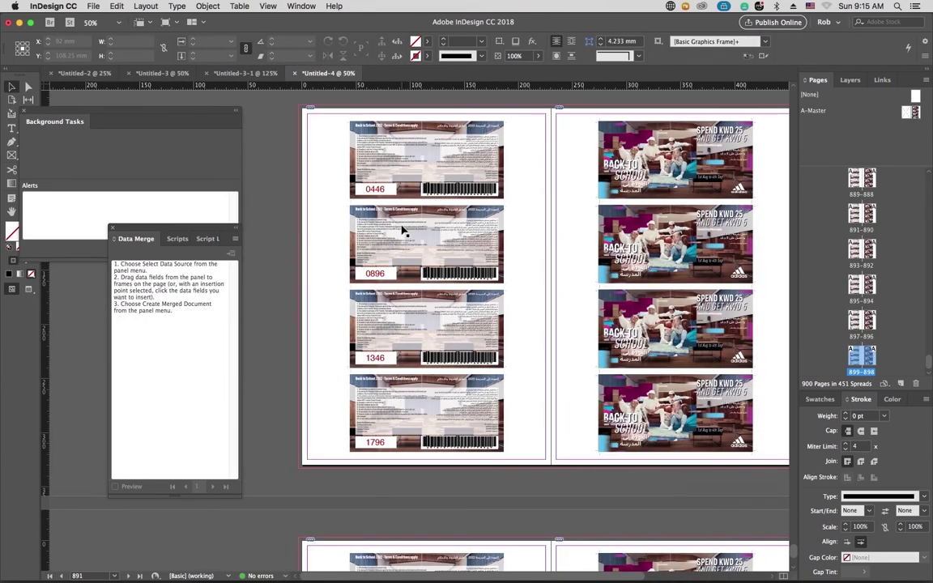
pyautogui.scroll(3, 431, 343)
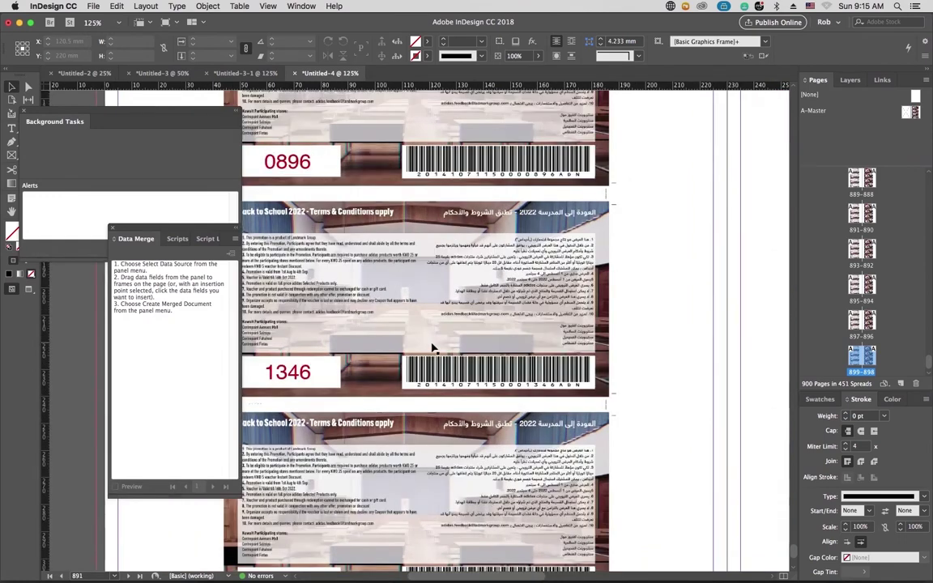
# Step: Export all pages as a print PDF named FINAL to the Land Mark folder with the modified High Quality Print preset
pyautogui.press('super+e')
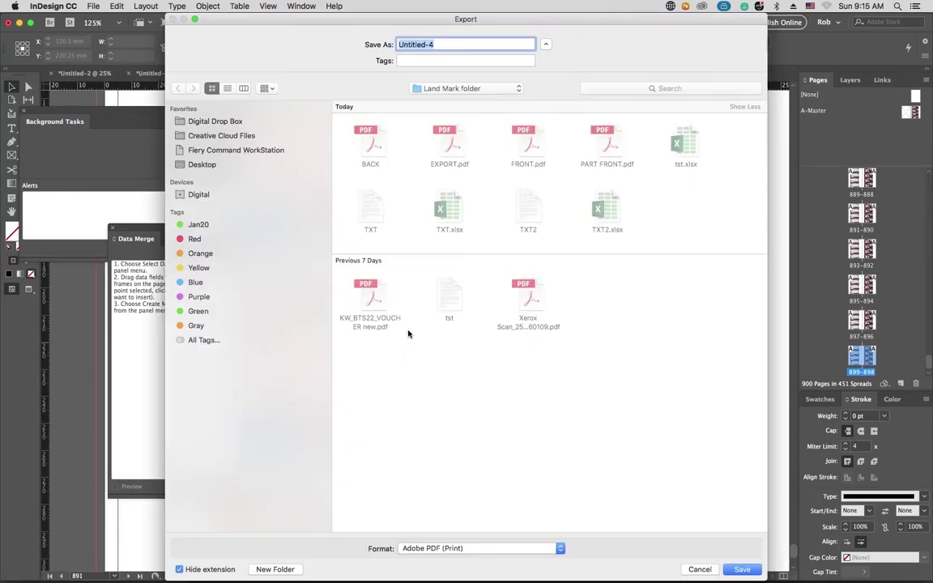
pyautogui.click(203, 164)
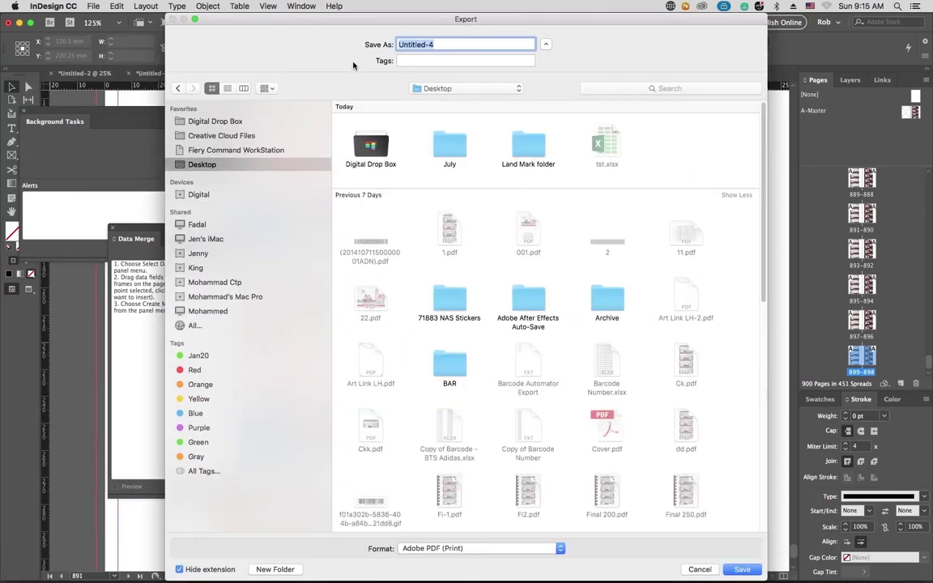
pyautogui.doubleClick(538, 166)
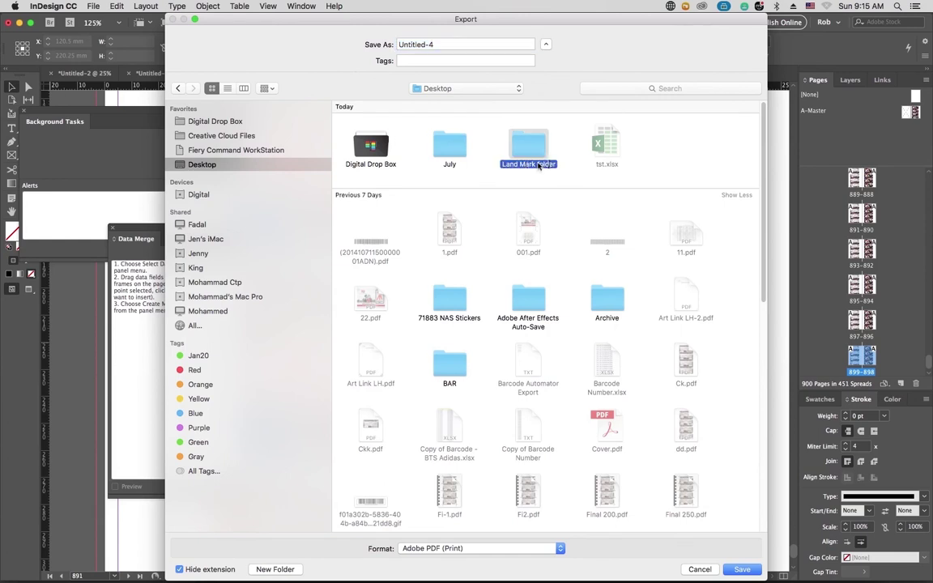
pyautogui.moveTo(456, 47); pyautogui.dragTo(138, 40)
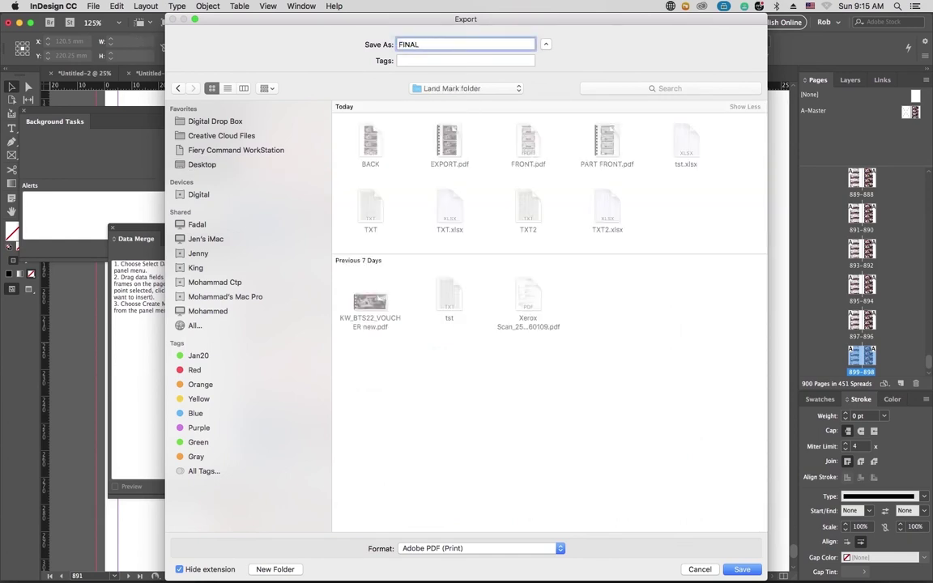
pyautogui.press('Return')
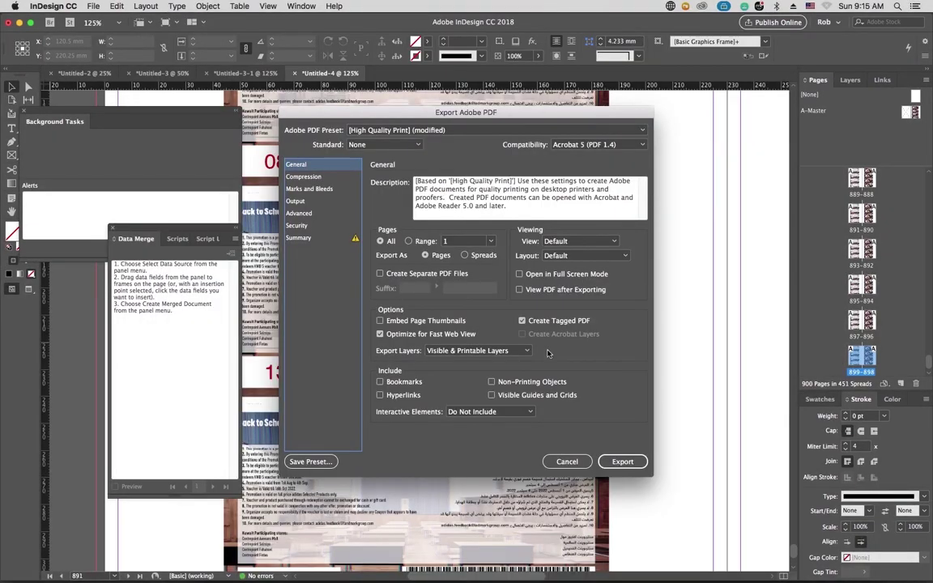
pyautogui.click(630, 466)
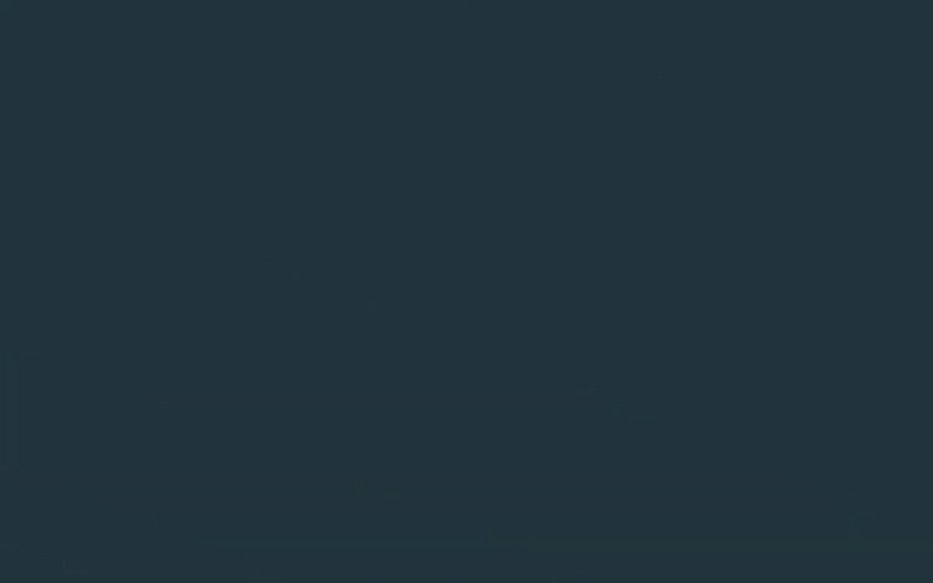
# Step: Switch to Fiery Command WorkStation and select the spooled FINAL.pdf job among the held jobs
pyautogui.rightClick(142, 290)
pyautogui.click(191, 303)
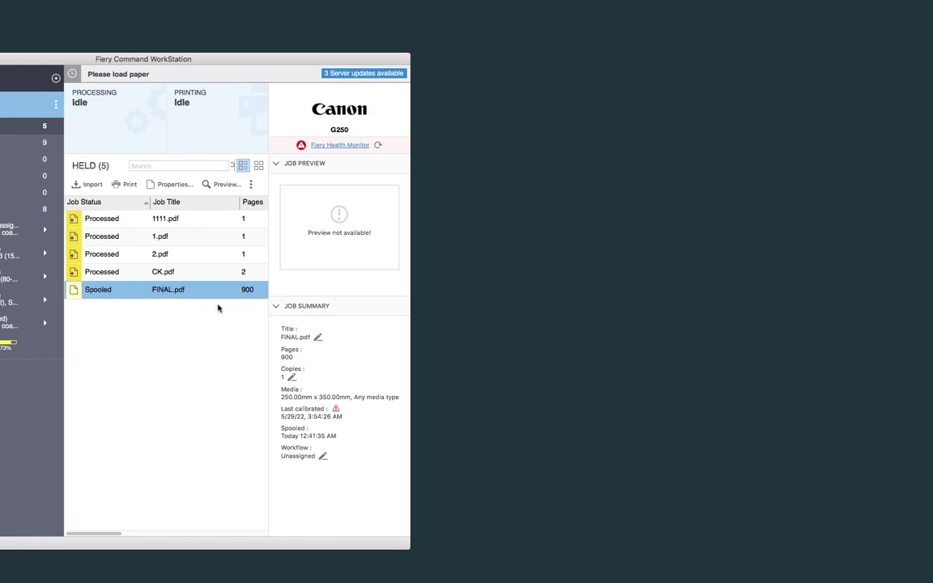